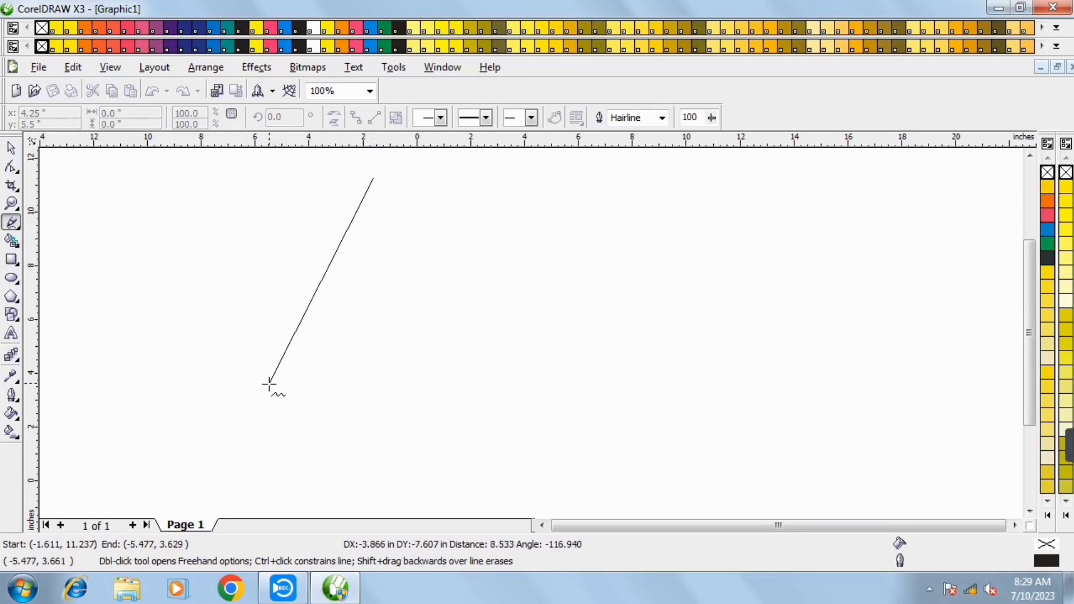
- Draw two roughly parallel slanted straight lines, about 8.5 in and 11 in long, rising to the right
{"action": "left_click", "coordinate": [269, 385]}
{"action": "left_click", "coordinate": [406, 170]}
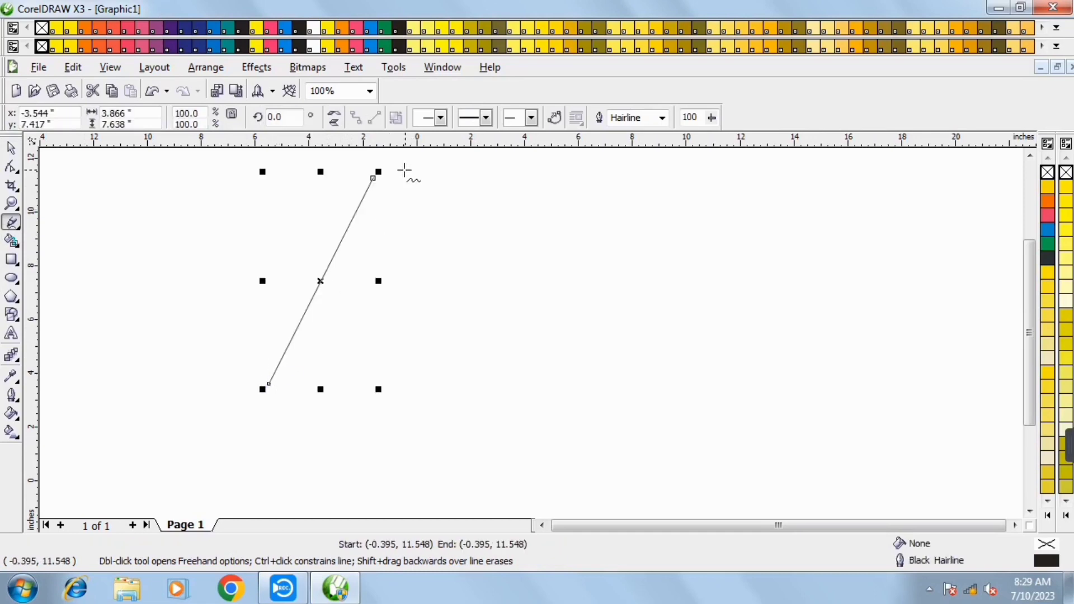
{"action": "left_click", "coordinate": [273, 436]}
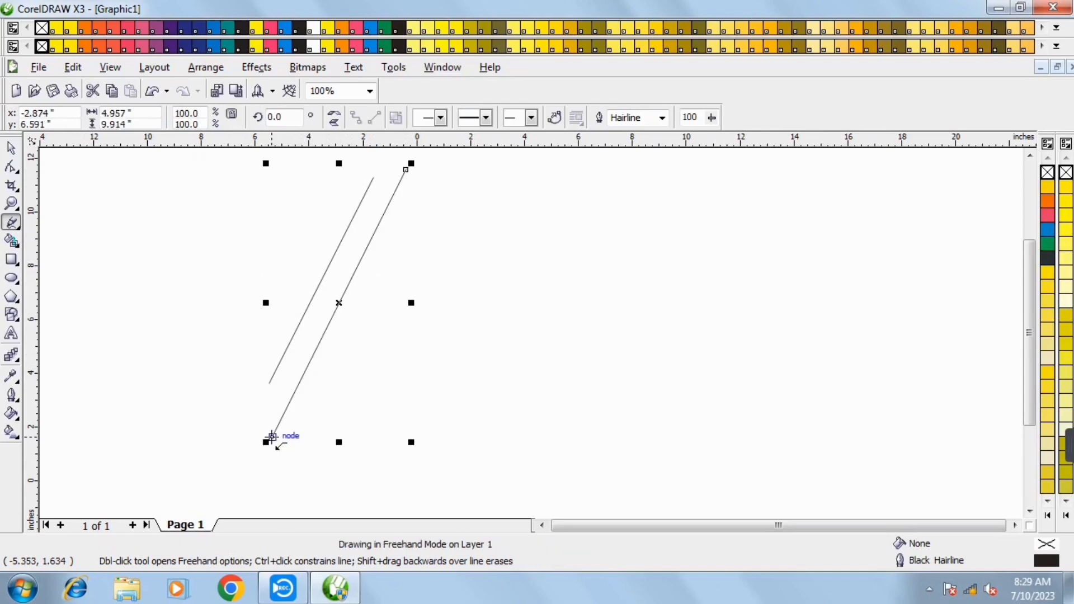
{"action": "key", "text": "space"}
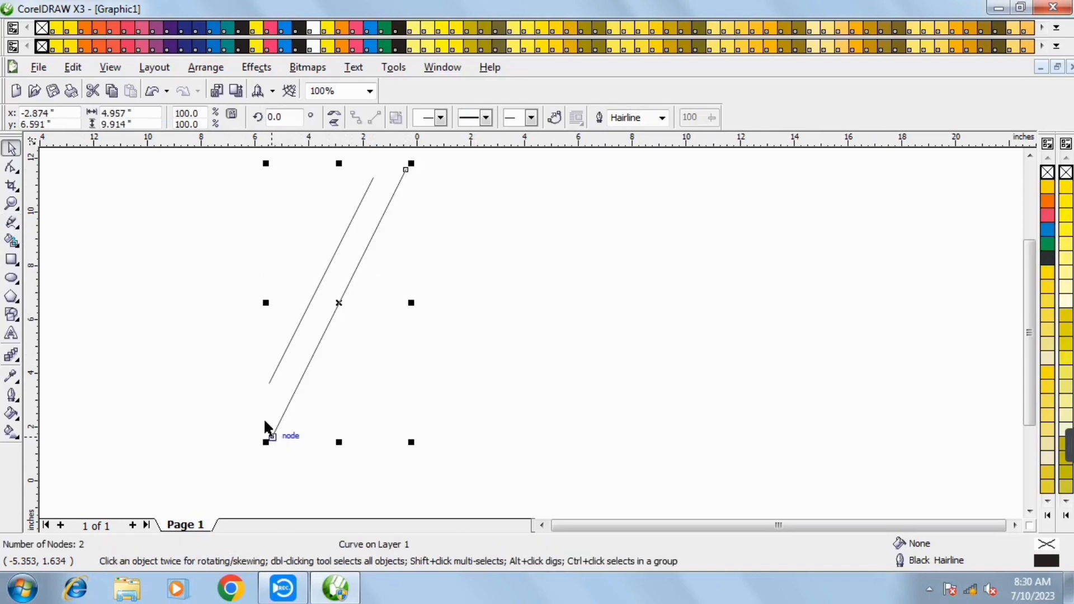
- Create a horizontally mirrored copy of both slanted lines and nudge it about 2.1 in right to form a crossing A shape
{"action": "left_click", "coordinate": [537, 349]}
{"action": "key", "text": "ctrl+a"}
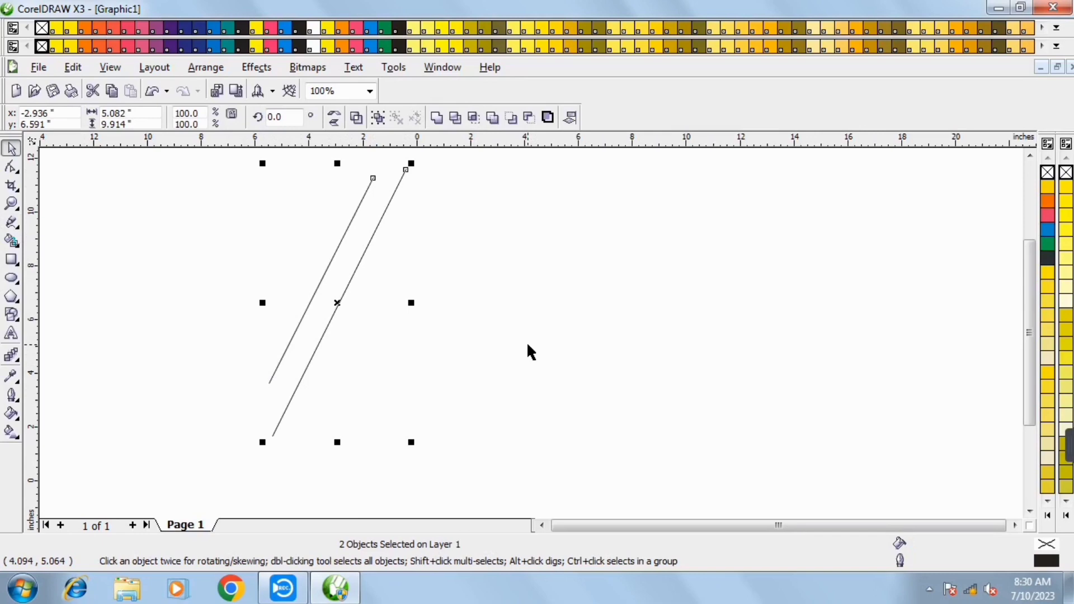
{"action": "left_click", "coordinate": [339, 116]}
{"action": "key", "text": "Right"}
{"action": "key", "text": "Right"}
{"action": "key", "text": "Right"}
{"action": "key", "text": "Right"}
{"action": "key", "text": "Right"}
{"action": "key", "text": "Right"}
{"action": "key", "text": "Right"}
{"action": "key", "text": "Right"}
{"action": "key", "text": "Right"}
{"action": "key", "text": "Right"}
{"action": "key", "text": "Right"}
{"action": "key", "text": "Right"}
{"action": "key", "text": "Right"}
{"action": "key", "text": "Right"}
{"action": "key", "text": "Right"}
{"action": "key", "text": "Right"}
{"action": "key", "text": "Right"}
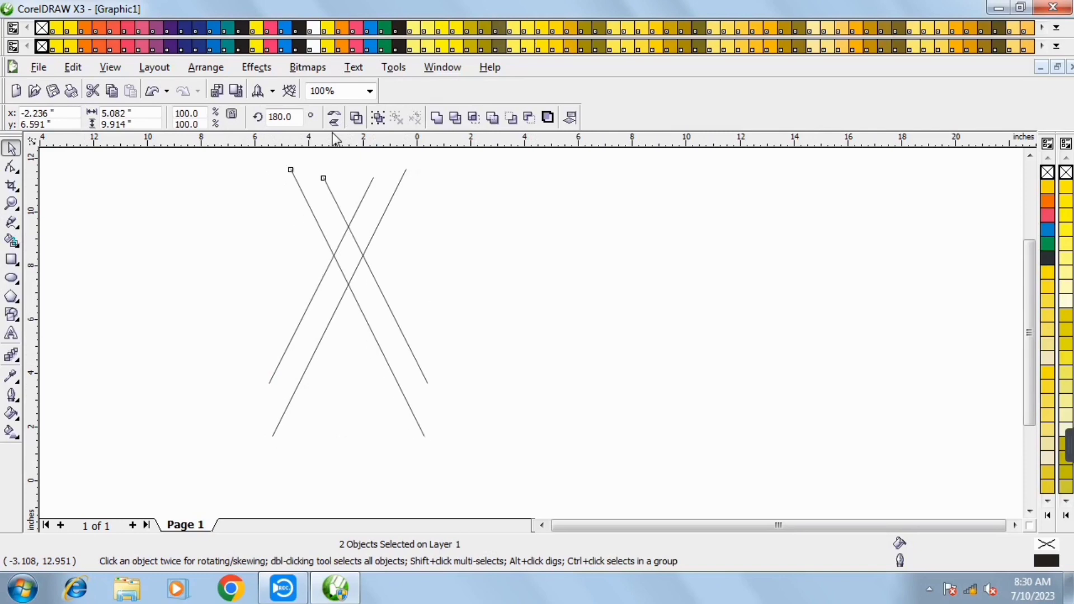
{"action": "key", "text": "Right"}
{"action": "key", "text": "Right"}
{"action": "key", "text": "Right"}
{"action": "key", "text": "Right"}
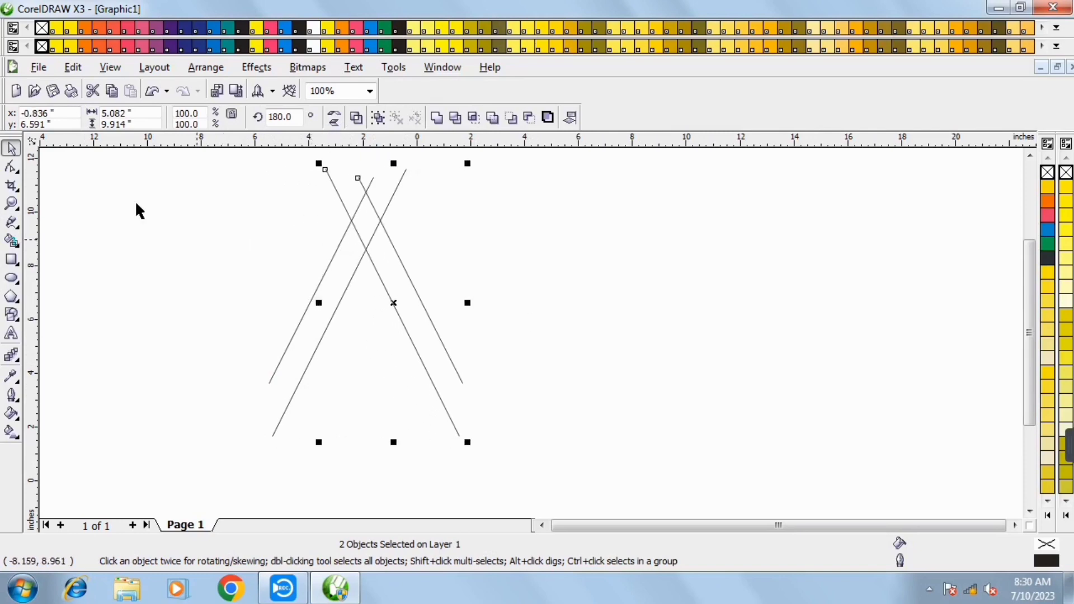
- Draw a horizontal straight line about 10.57 in long across the lower part of the four slanted lines
{"action": "left_click", "coordinate": [12, 224]}
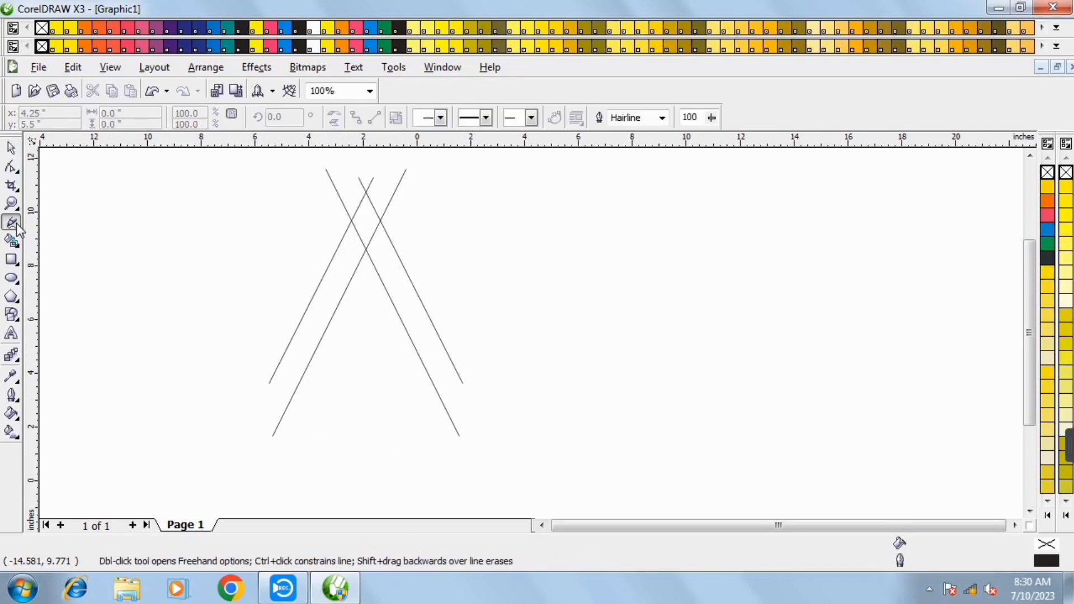
{"action": "left_click", "coordinate": [246, 374]}
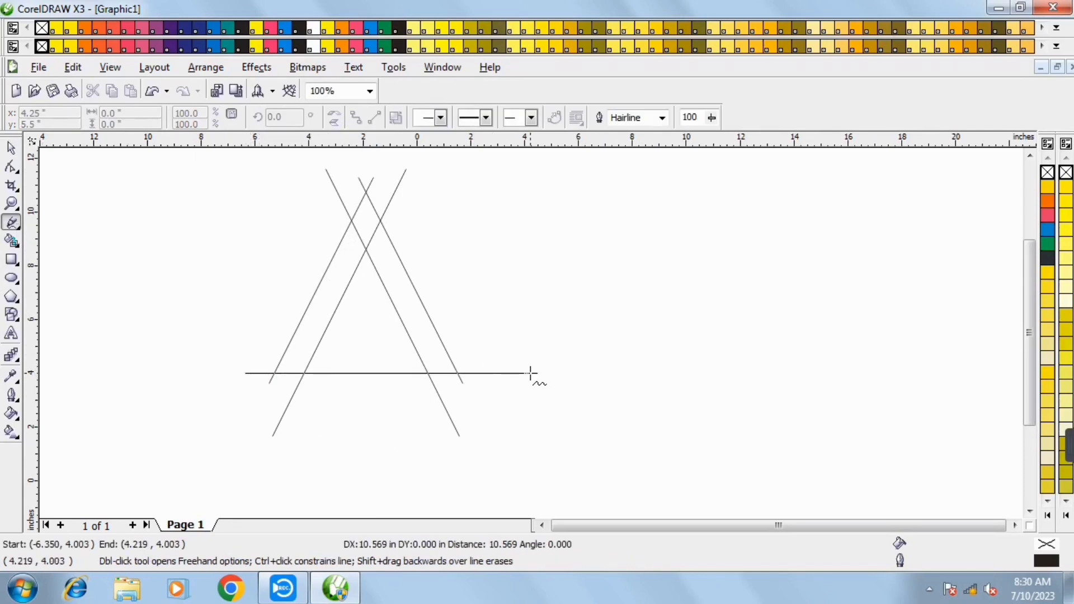
{"action": "left_click", "coordinate": [531, 373]}
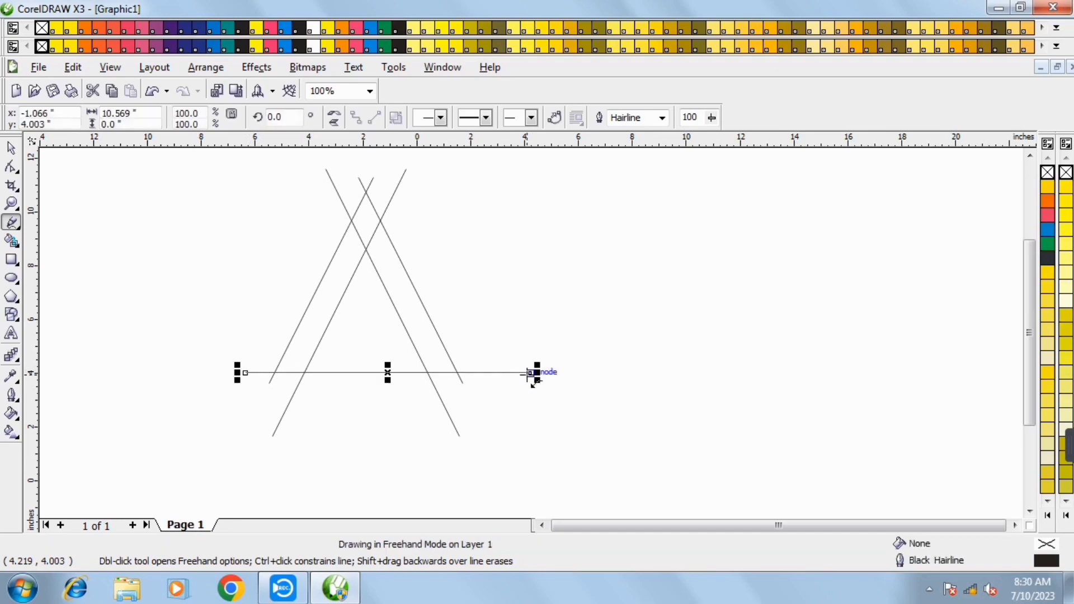
- Draw an ellipse about 4.27 by 3.77 in and move its edge onto the crossing of the outer left slanted line and the horizontal line
{"action": "left_click", "coordinate": [11, 278]}
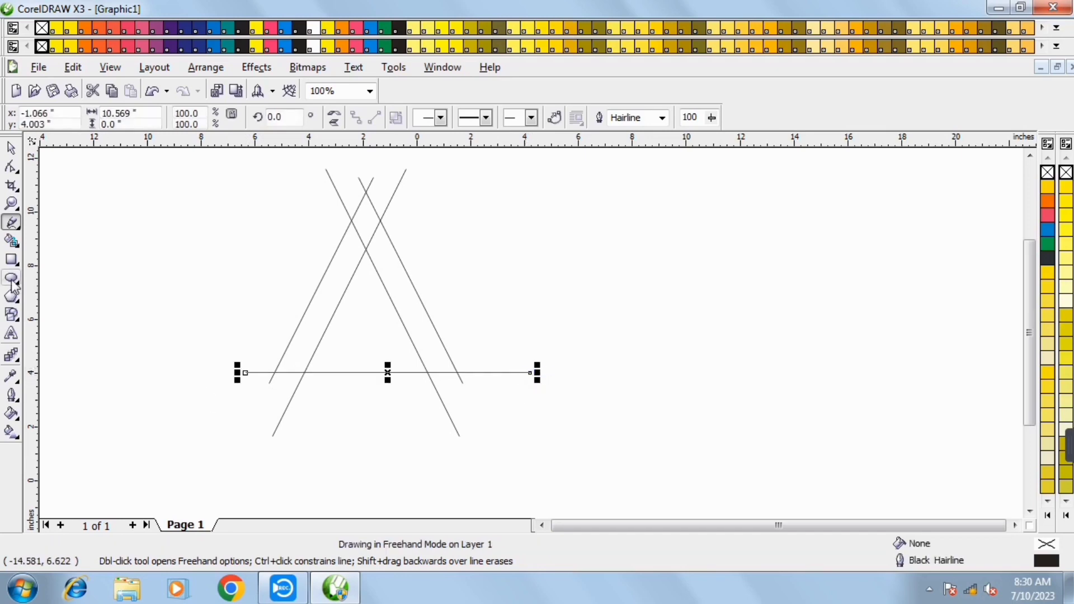
{"action": "mouse_move", "coordinate": [247, 306]}
{"action": "left_mouse_down"}
{"action": "mouse_move", "coordinate": [256, 351]}
{"action": "mouse_move", "coordinate": [346, 414]}
{"action": "mouse_move", "coordinate": [364, 418]}
{"action": "mouse_move", "coordinate": [362, 409]}
{"action": "left_mouse_up"}
{"action": "scroll", "coordinate": [313, 363], "scroll_direction": "up", "scroll_amount": 1}
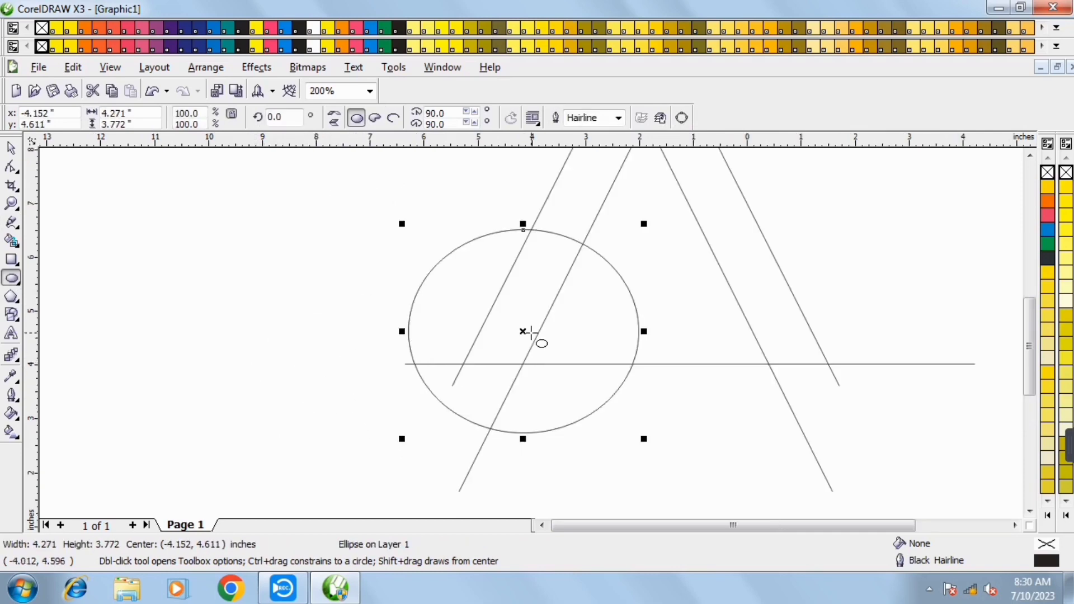
{"action": "scroll", "coordinate": [525, 332], "scroll_direction": "up", "scroll_amount": 1}
{"action": "key", "text": "space"}
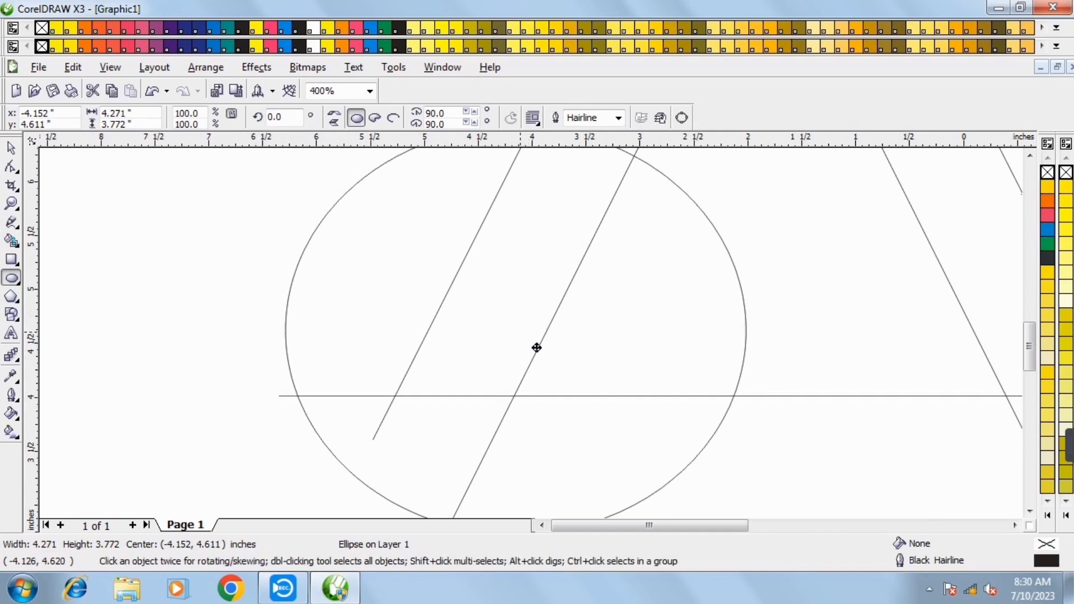
{"action": "left_click_drag", "start_coordinate": [516, 334], "coordinate": [606, 478]}
{"action": "key", "text": "space"}
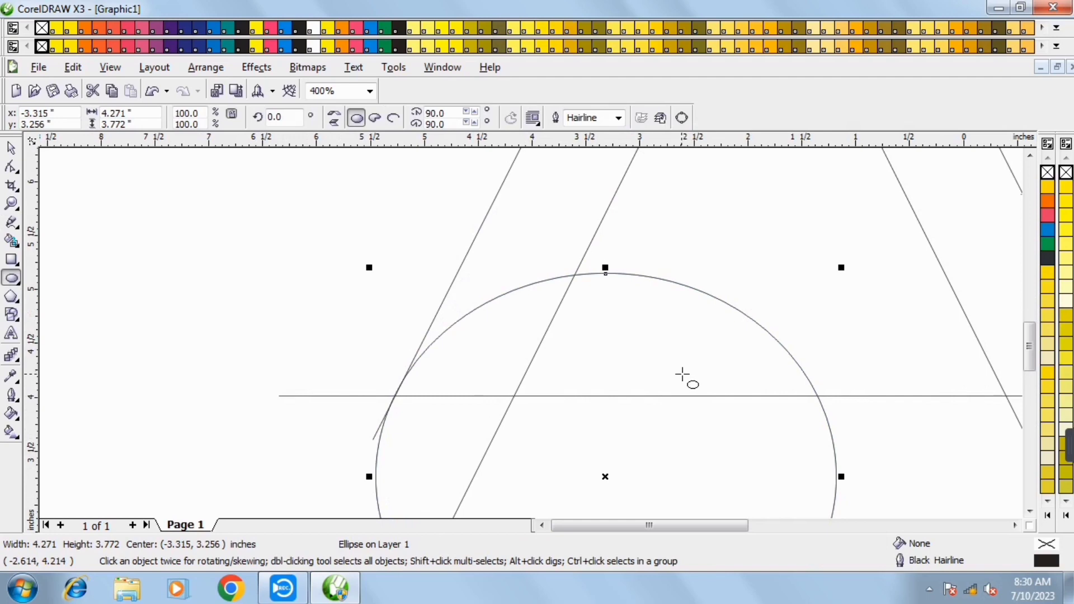
- Make a concentric ellipse copy scaled to about 88.4%, then nudge it 0.3 in right and 0.2 in down
{"action": "scroll", "coordinate": [683, 377], "scroll_direction": "down", "scroll_amount": 2}
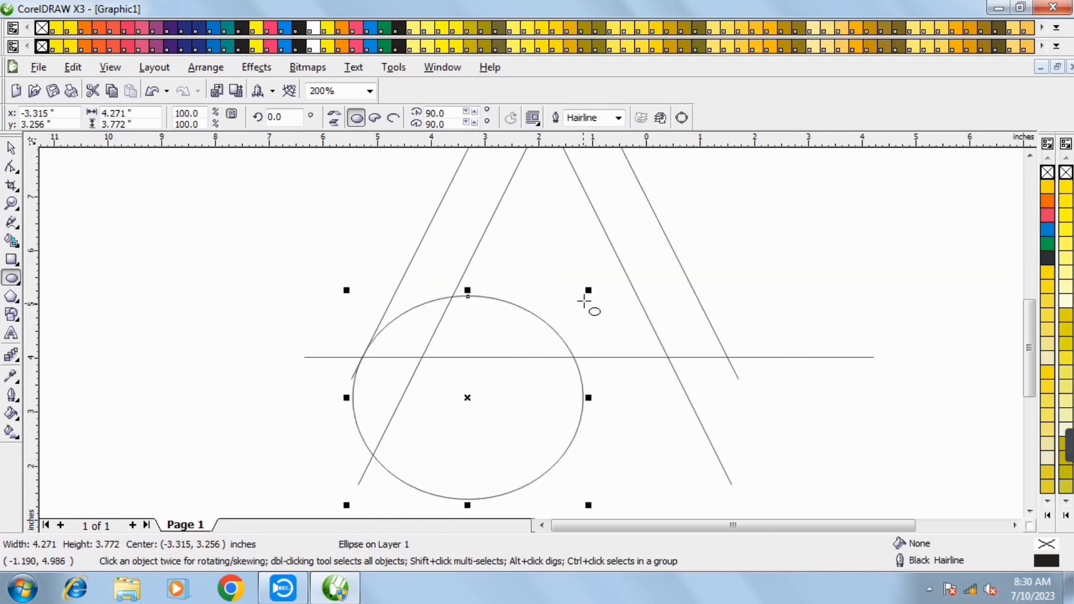
{"action": "left_click_drag", "start_coordinate": [592, 288], "coordinate": [582, 300]}
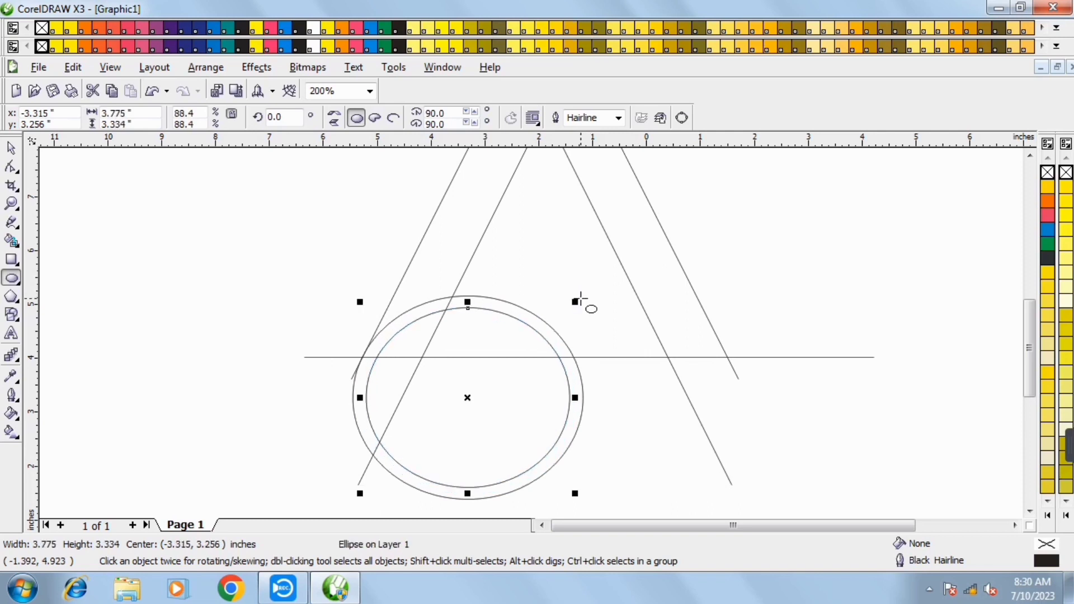
{"action": "key", "text": "Right"}
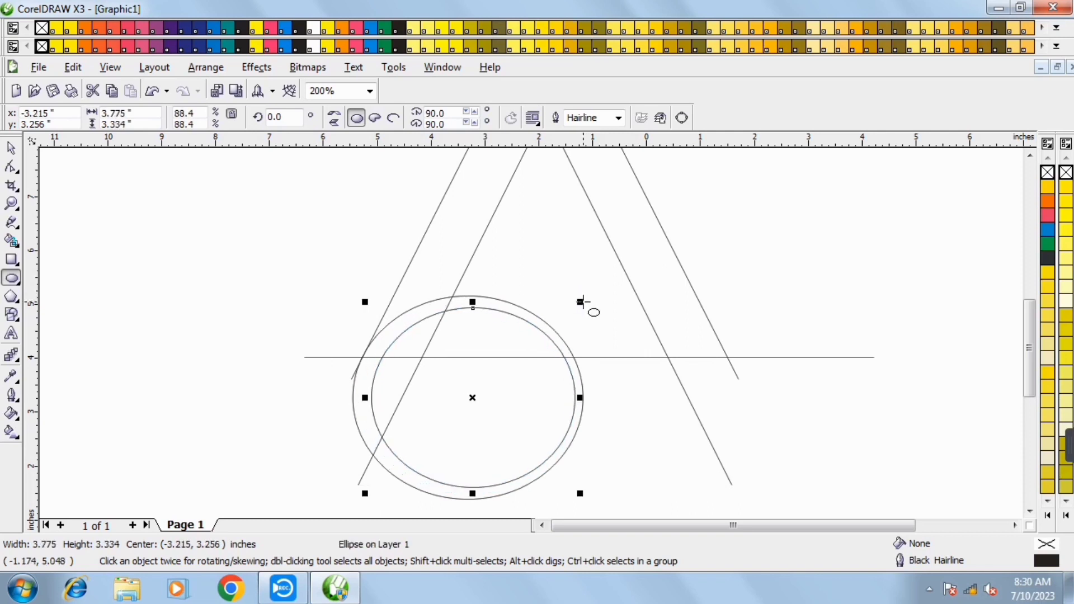
{"action": "key", "text": "Right"}
{"action": "key", "text": "Right"}
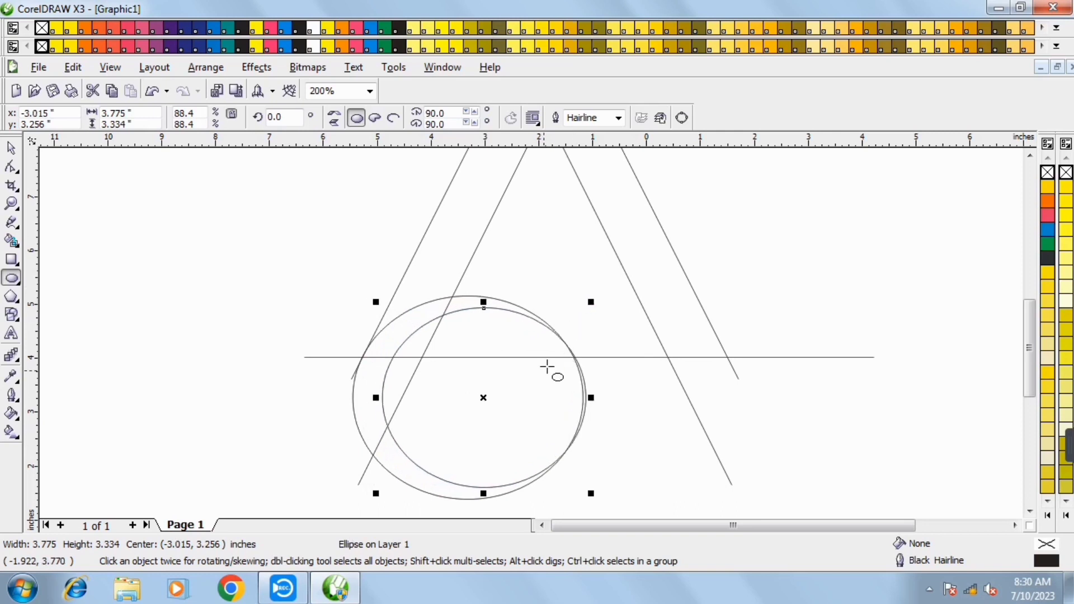
{"action": "key", "text": "Down"}
{"action": "key", "text": "Down"}
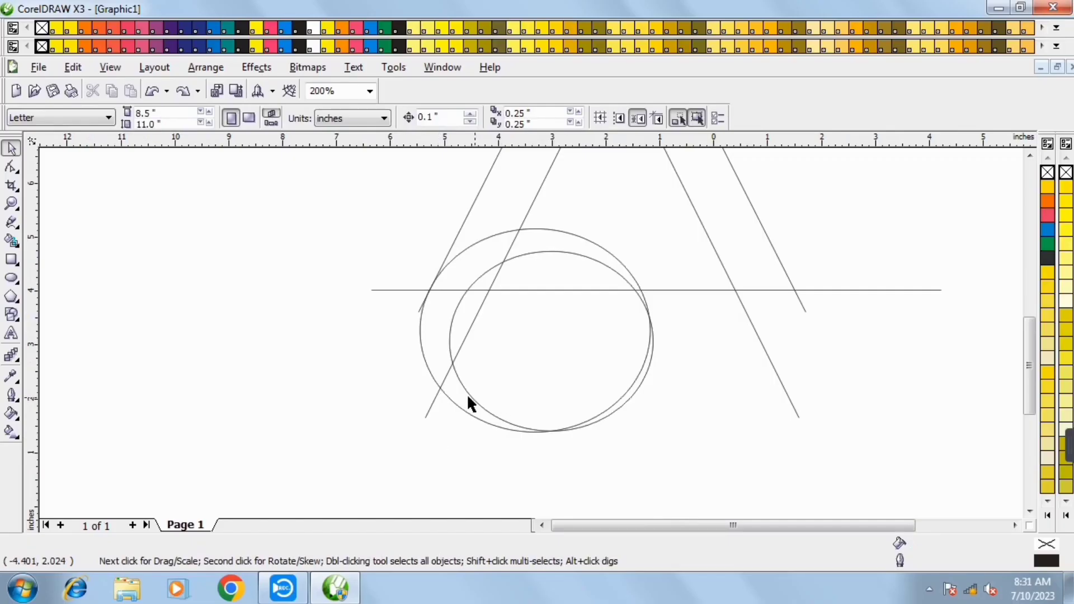
- Shrink the inner ellipse to about 3.27 by 2.93 in so its edge meets the inner left slanted line at the horizontal line
{"action": "left_click", "coordinate": [467, 394]}
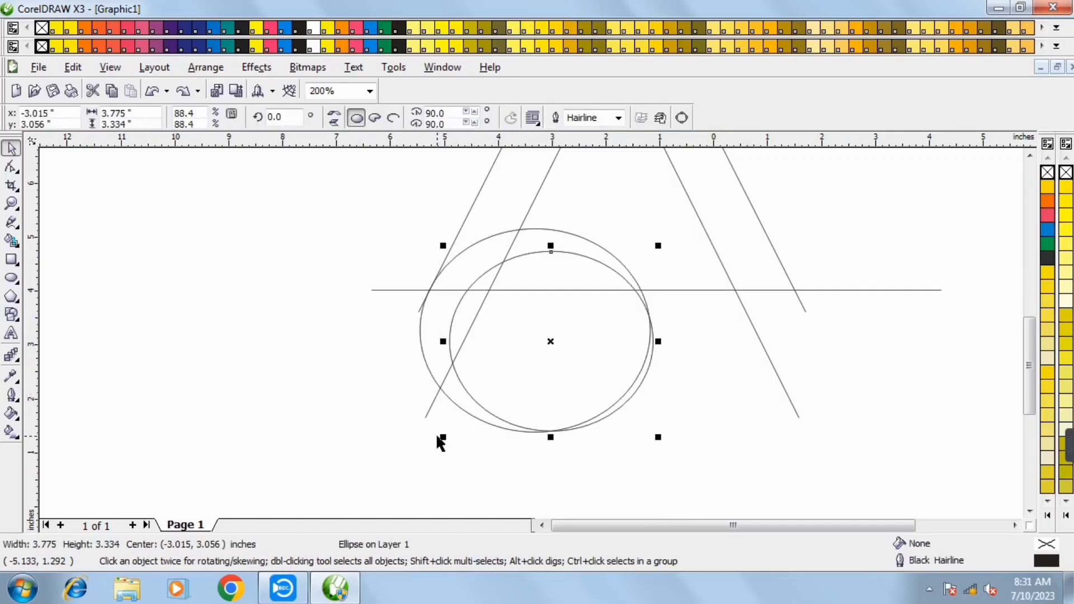
{"action": "left_click_drag", "start_coordinate": [443, 438], "coordinate": [464, 422]}
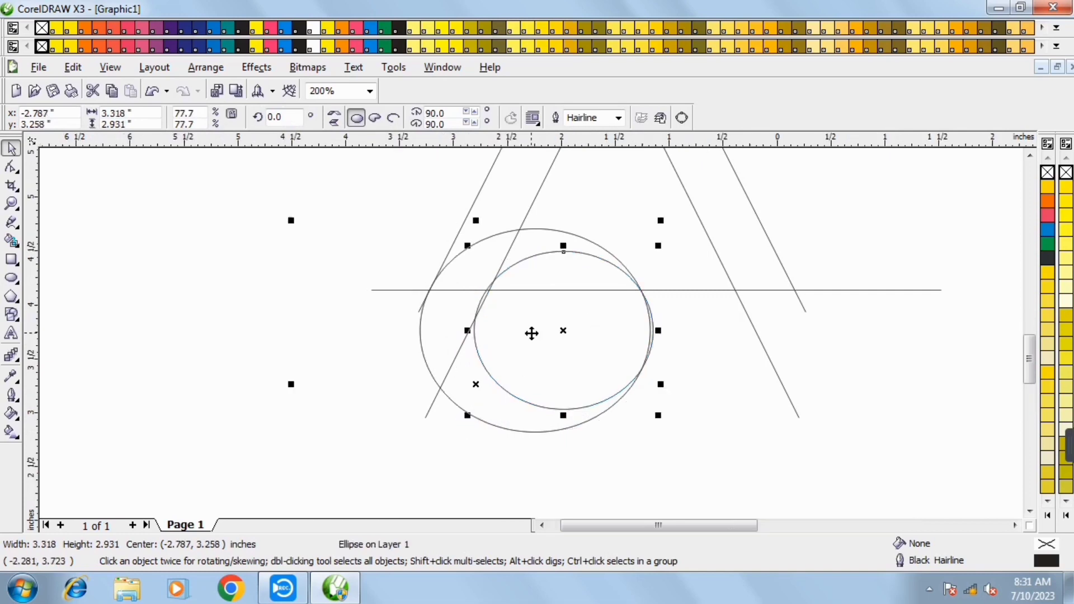
{"action": "scroll", "coordinate": [531, 333], "scroll_direction": "up", "scroll_amount": 1}
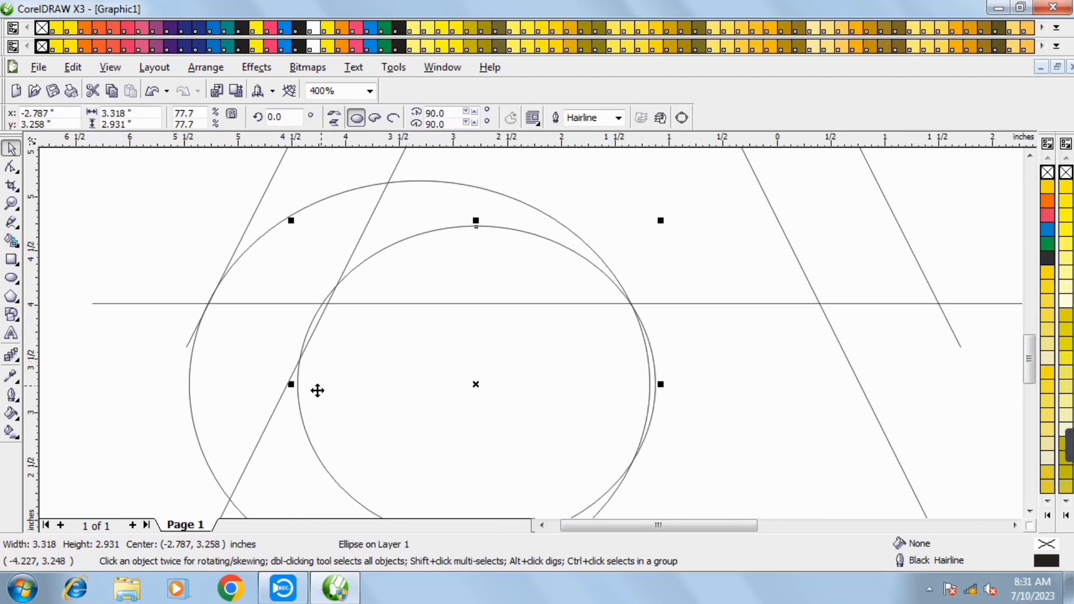
{"action": "left_click_drag", "start_coordinate": [291, 384], "coordinate": [293, 371]}
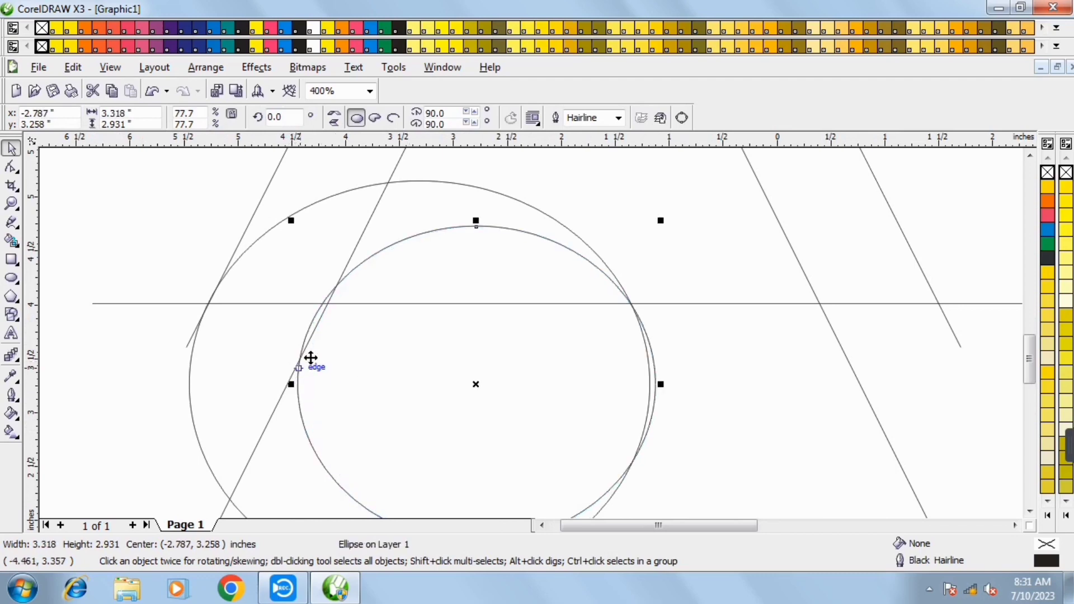
{"action": "scroll", "coordinate": [532, 333], "scroll_direction": "up", "scroll_amount": 1}
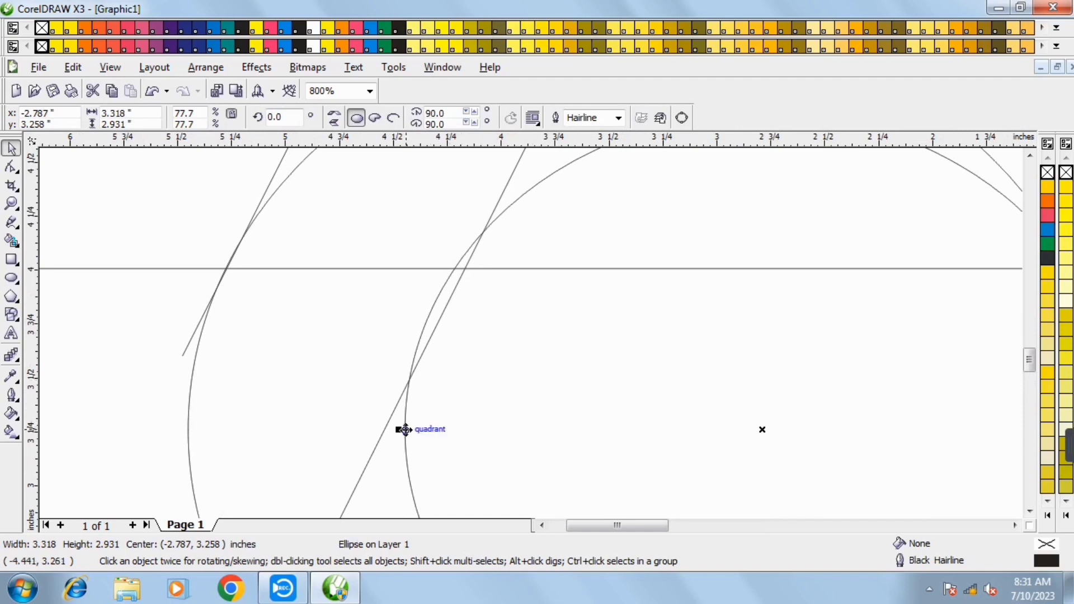
{"action": "mouse_move", "coordinate": [400, 430]}
{"action": "left_mouse_down"}
{"action": "mouse_move", "coordinate": [410, 427]}
{"action": "mouse_move", "coordinate": [400, 426]}
{"action": "left_mouse_up"}
{"action": "scroll", "coordinate": [664, 318], "scroll_direction": "down", "scroll_amount": 1}
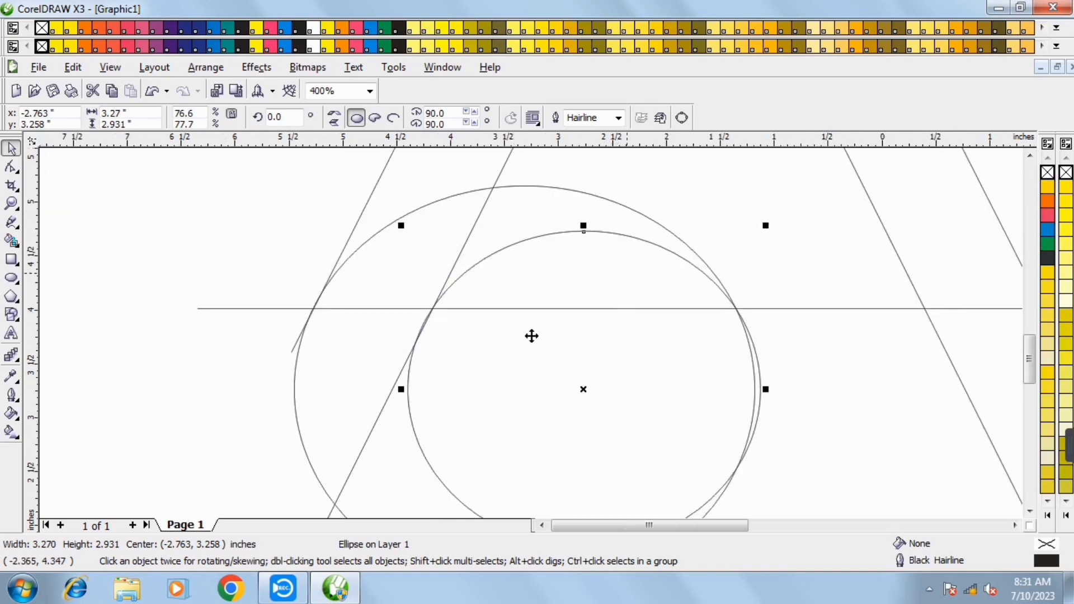
{"action": "scroll", "coordinate": [531, 338], "scroll_direction": "down", "scroll_amount": 1}
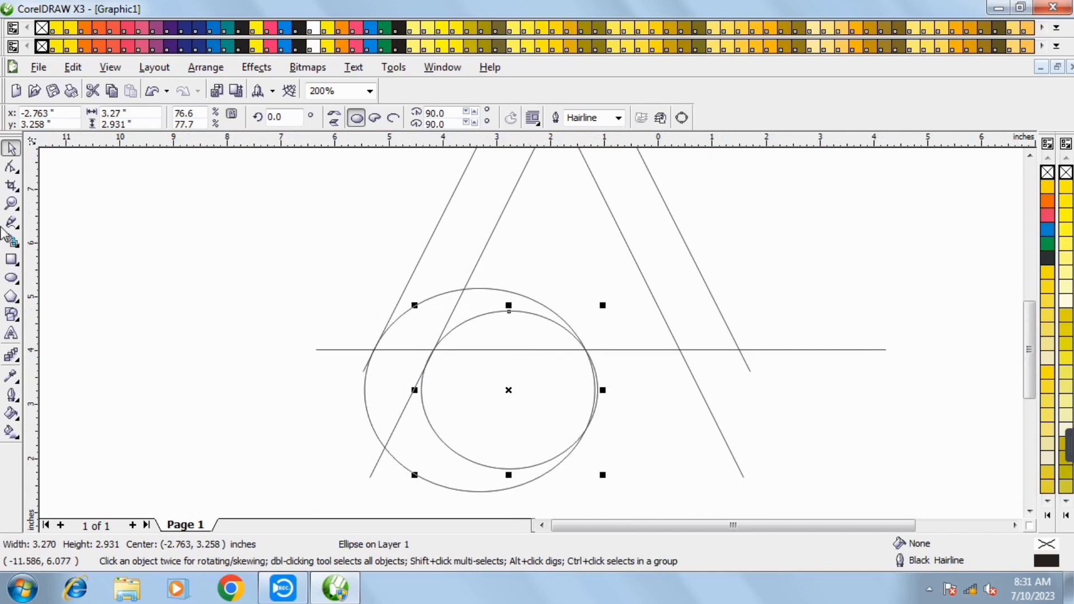
- Draw a larger ellipse about 4.79 by 3.63 in above the existing two and rotate it about 14.5 degrees clockwise
{"action": "left_click", "coordinate": [11, 278]}
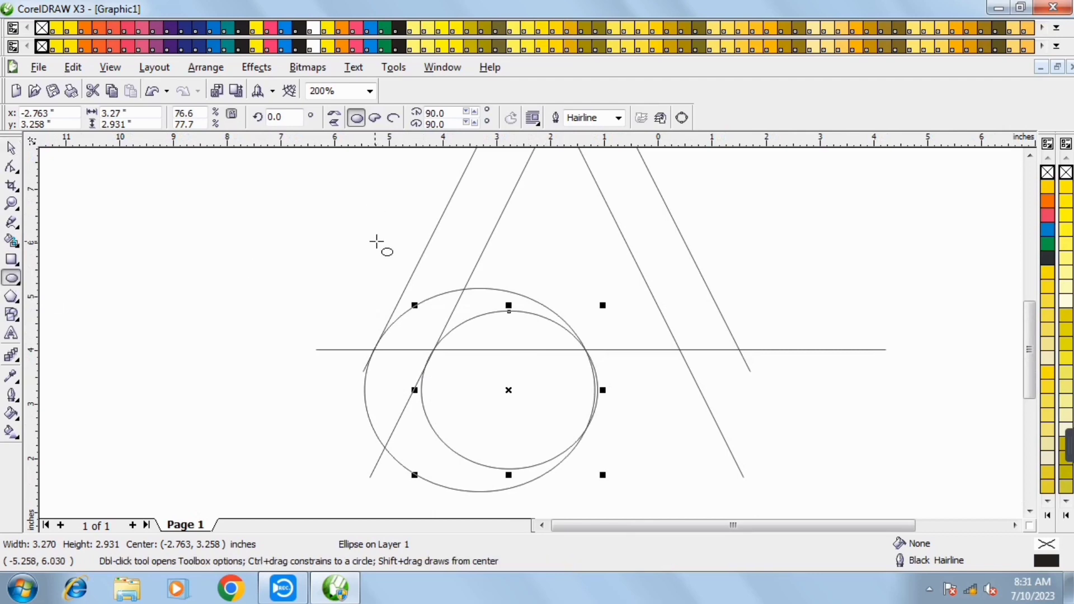
{"action": "left_click_drag", "start_coordinate": [383, 201], "coordinate": [641, 397]}
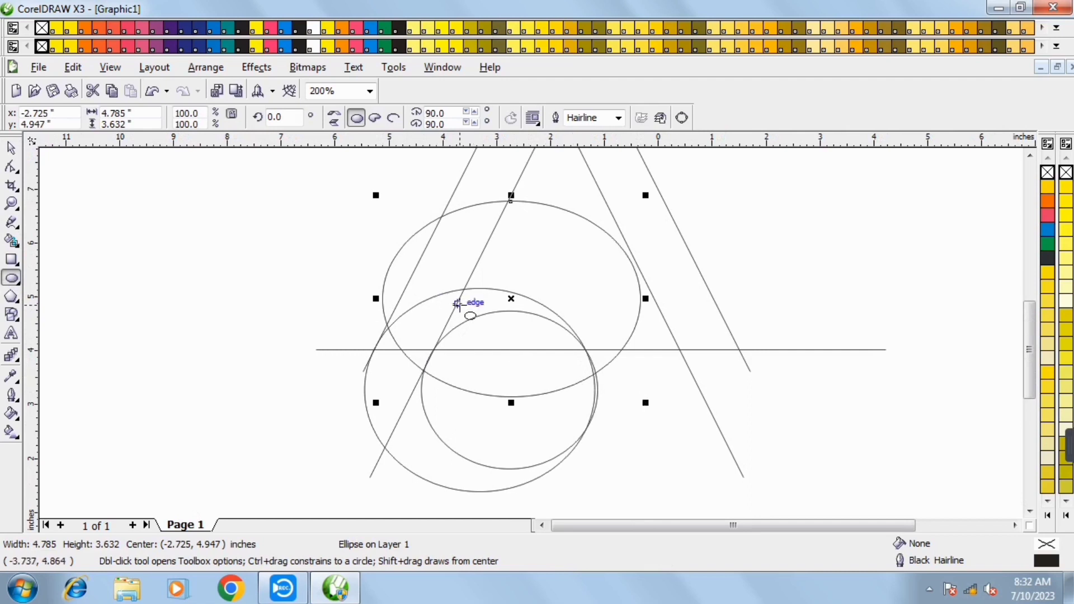
{"action": "key", "text": "space"}
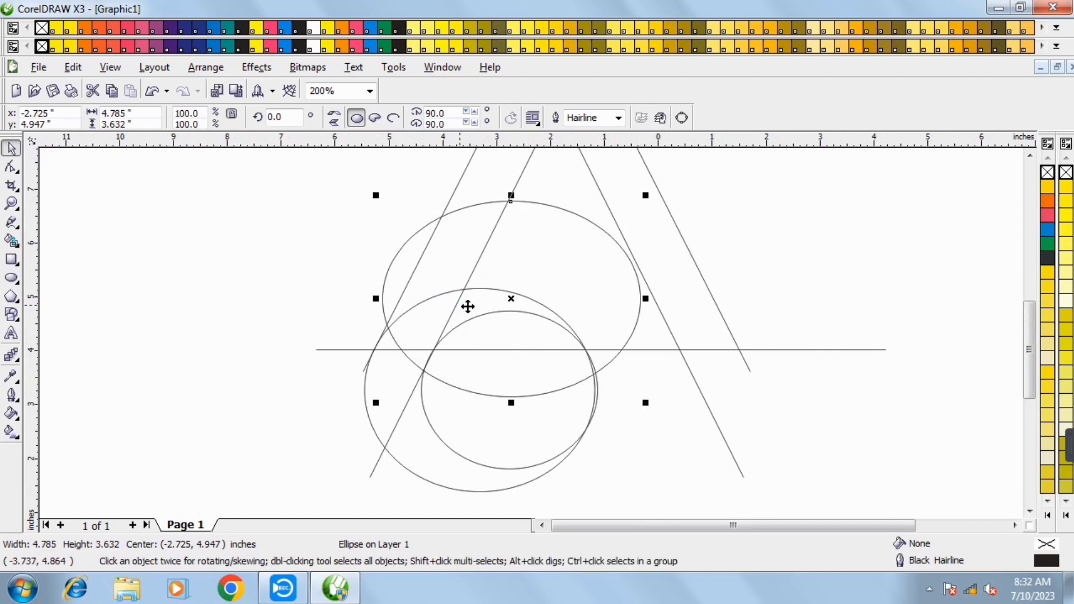
{"action": "left_click", "coordinate": [507, 307]}
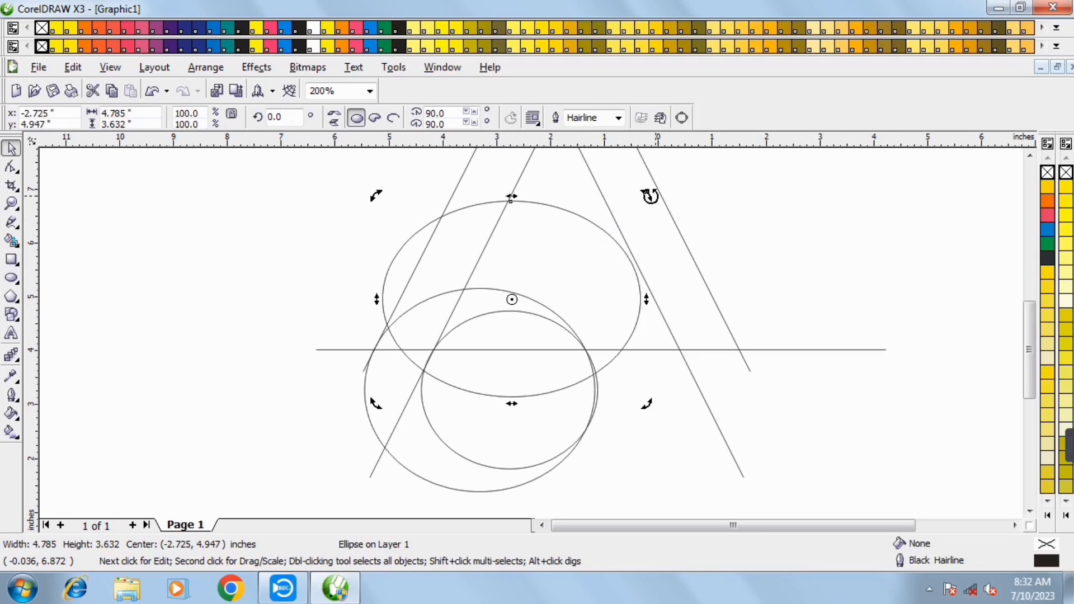
{"action": "left_click_drag", "start_coordinate": [647, 195], "coordinate": [681, 234]}
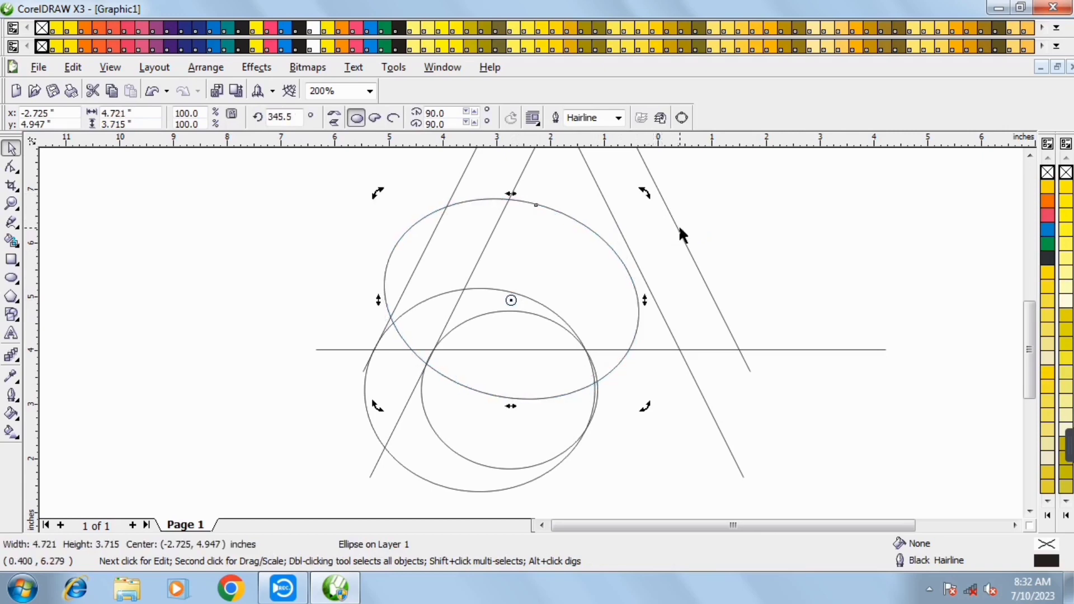
- Move the rotated ellipse down and enlarge it to about 5.61 by 4.41 in, meeting the inner right slanted line at the horizontal line
{"action": "left_click", "coordinate": [516, 301]}
{"action": "mouse_move", "coordinate": [511, 300]}
{"action": "left_mouse_down"}
{"action": "mouse_move", "coordinate": [533, 309]}
{"action": "mouse_move", "coordinate": [530, 369]}
{"action": "left_mouse_up"}
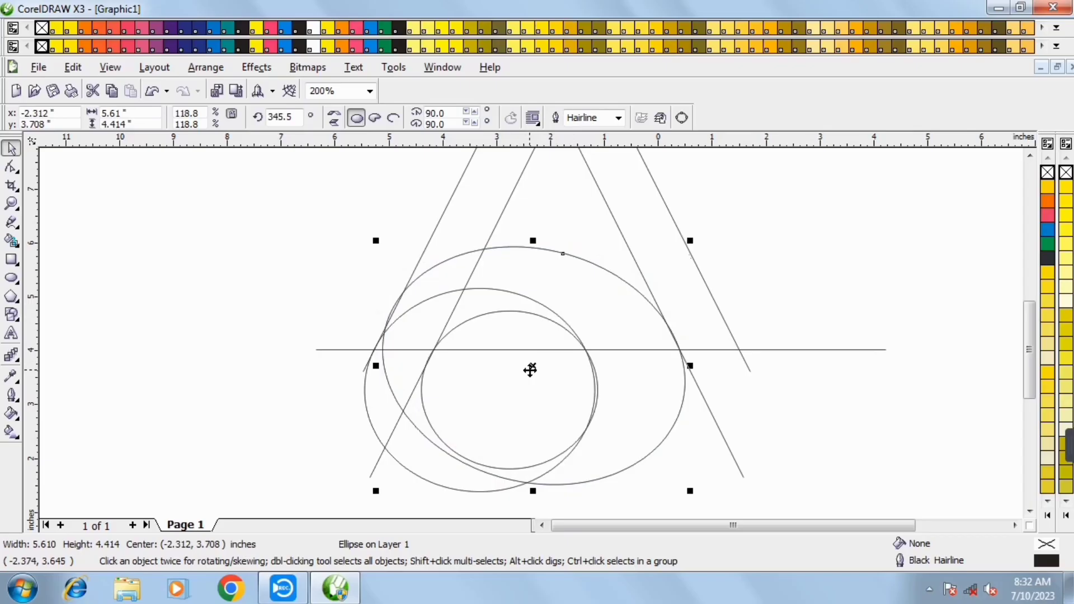
{"action": "scroll", "coordinate": [532, 333], "scroll_direction": "up", "scroll_amount": 1}
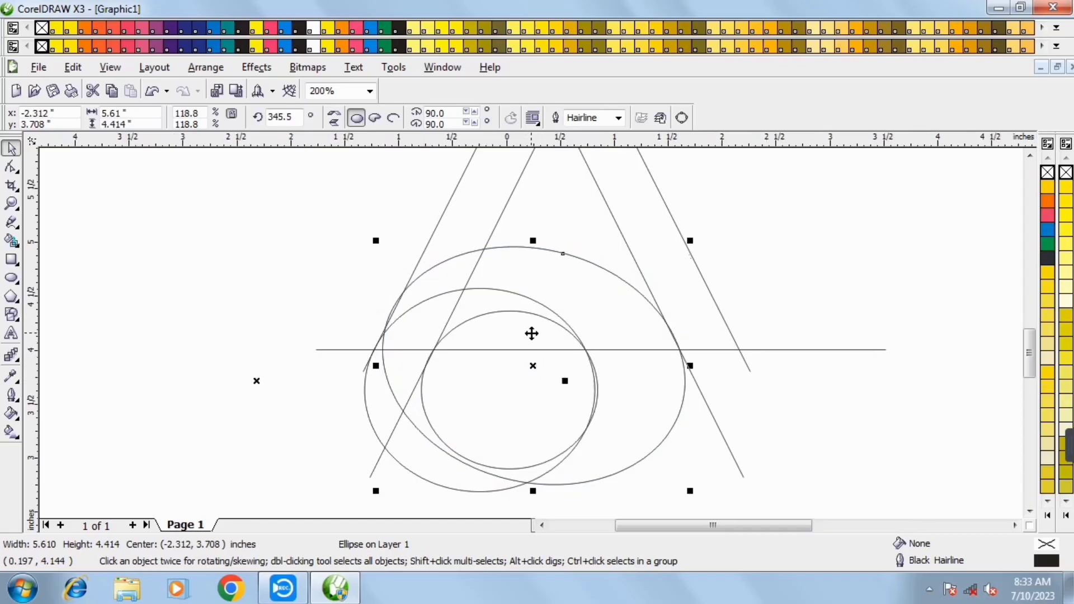
{"action": "scroll", "coordinate": [532, 334], "scroll_direction": "up", "scroll_amount": 1}
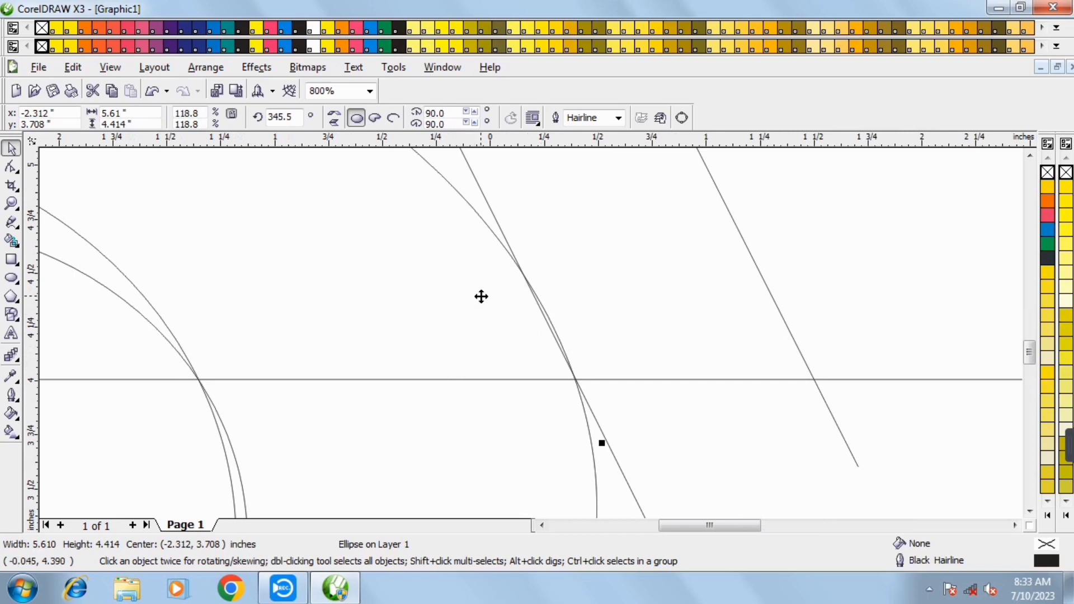
- Create an enlarged copy of the rotated ellipse, about 6.25 by 4.92 in, extending up and right toward the outer right slanted line
{"action": "scroll", "coordinate": [532, 333], "scroll_direction": "down", "scroll_amount": 1}
{"action": "scroll", "coordinate": [530, 331], "scroll_direction": "down", "scroll_amount": 1}
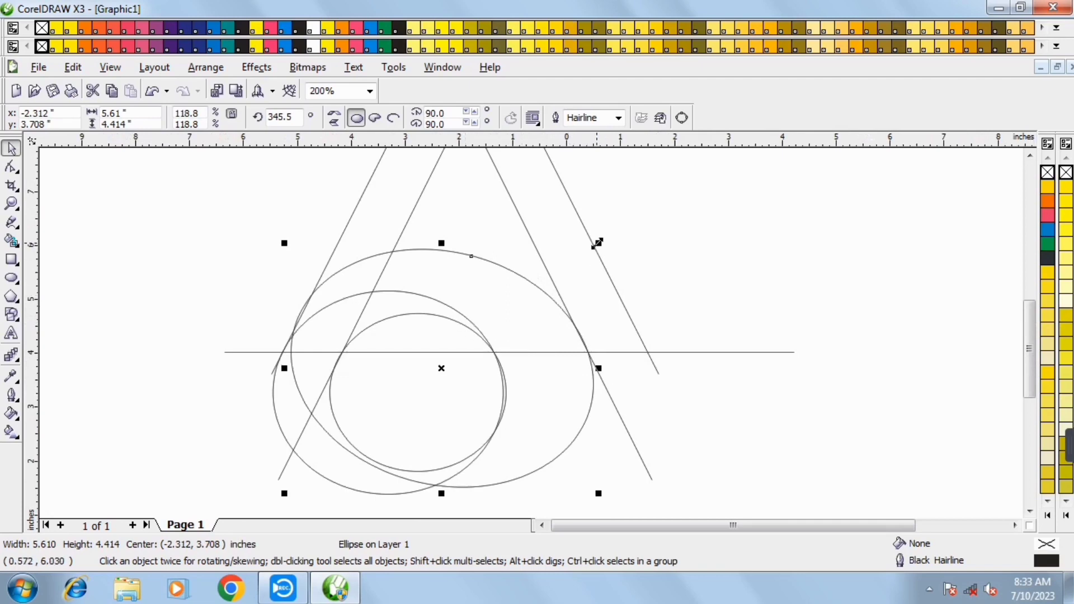
{"action": "left_click_drag", "start_coordinate": [597, 243], "coordinate": [690, 213]}
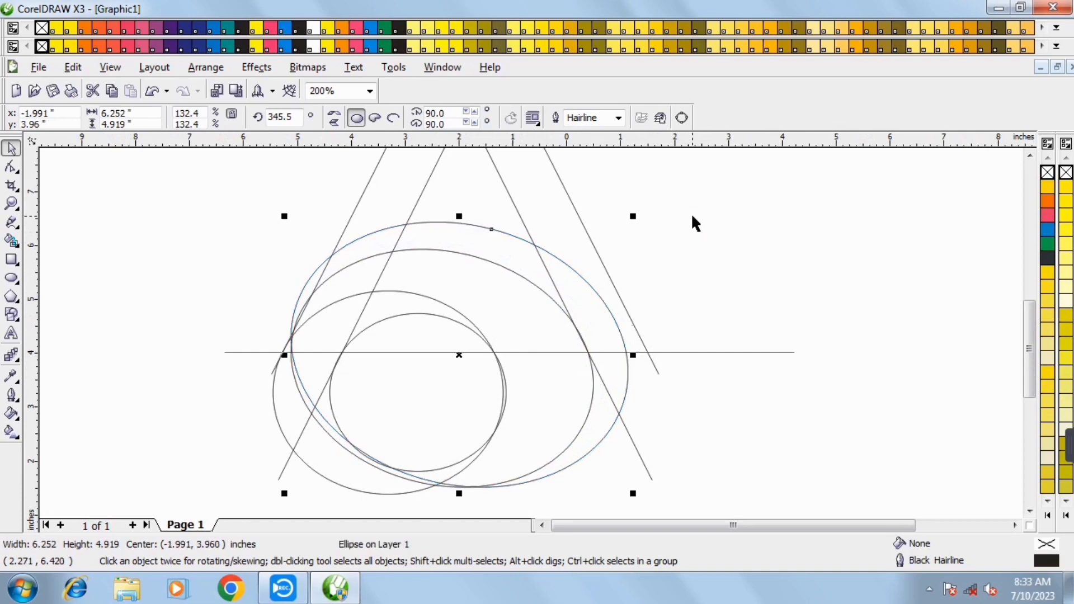
- Tilt the largest ellipse to about 351.3 degrees and stretch it to about 6.46 in wide, centred at 3.86 in vertically
{"action": "left_click", "coordinate": [459, 356]}
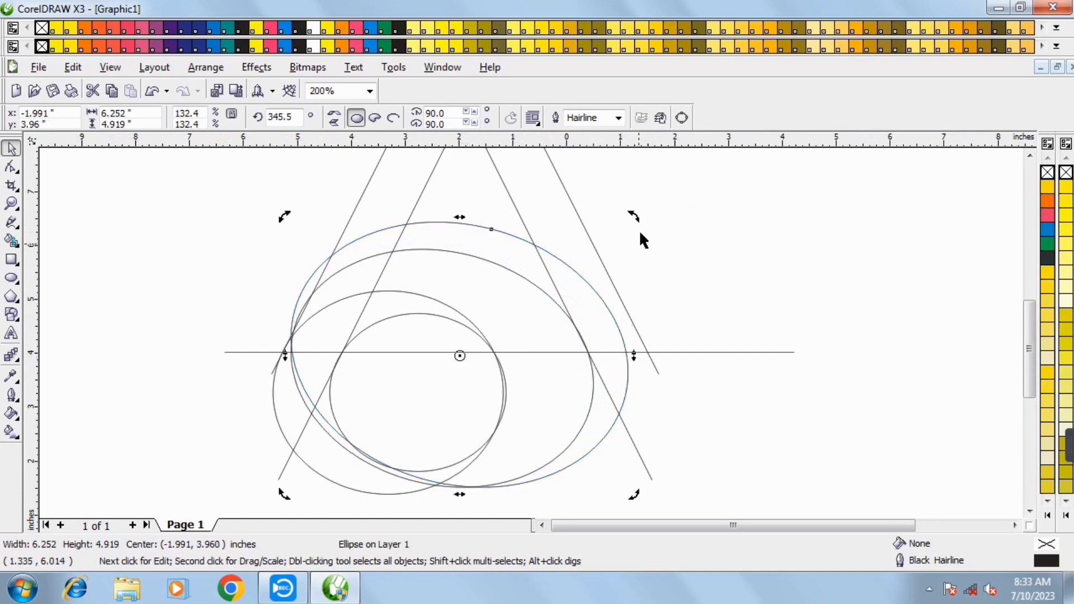
{"action": "left_click_drag", "start_coordinate": [638, 217], "coordinate": [617, 202]}
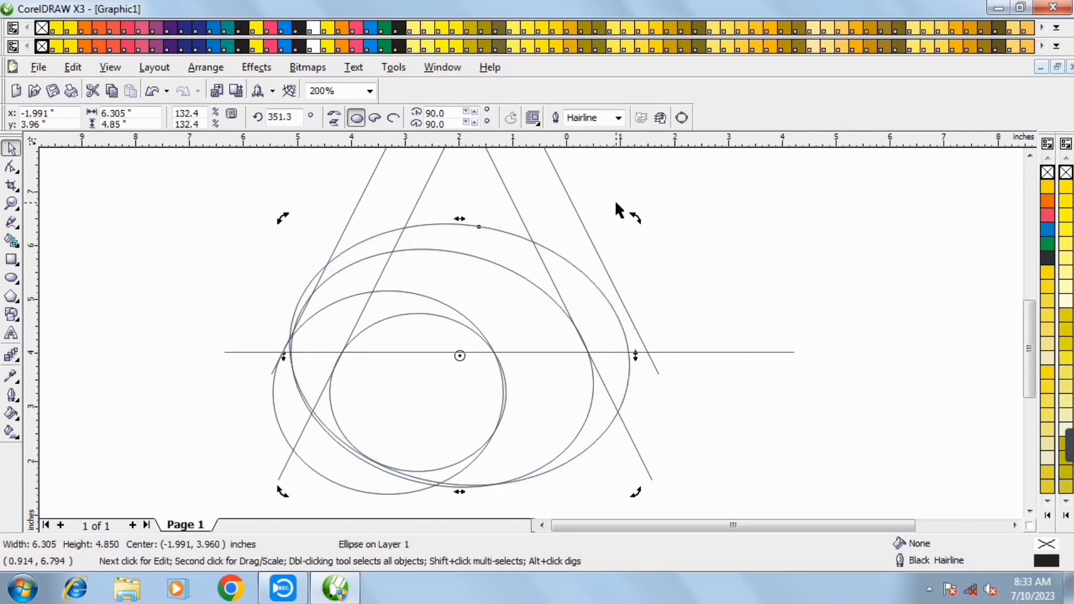
{"action": "left_click", "coordinate": [459, 355]}
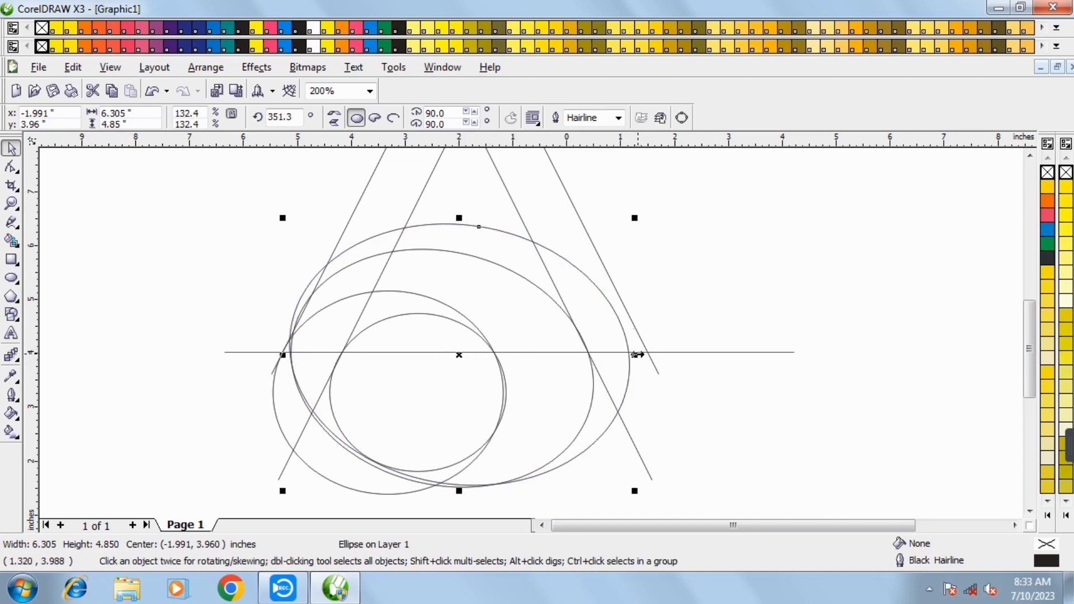
{"action": "left_click_drag", "start_coordinate": [638, 354], "coordinate": [648, 355]}
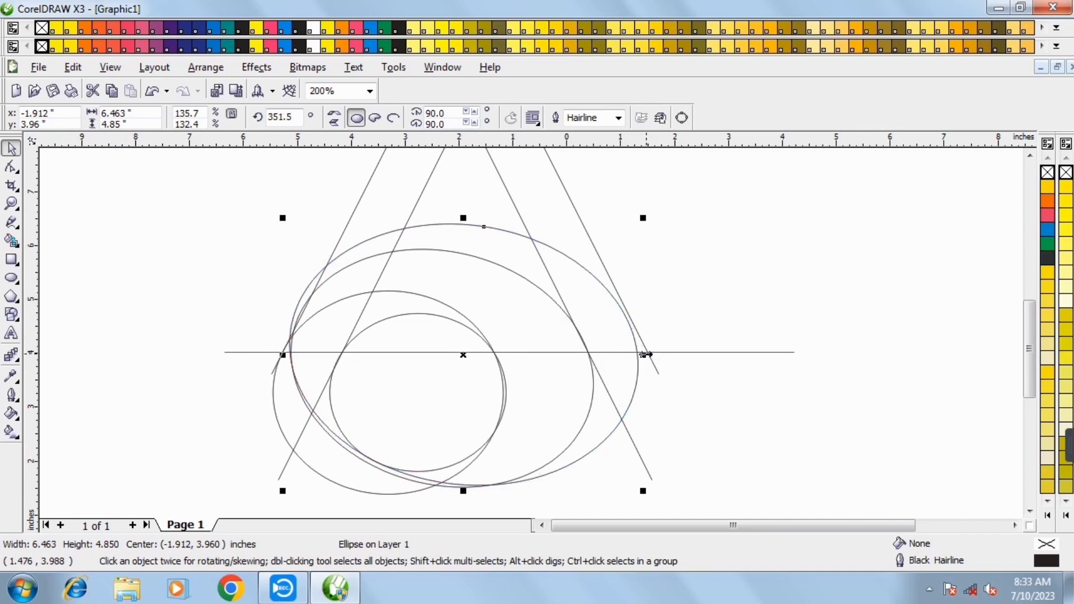
{"action": "key", "text": "Down"}
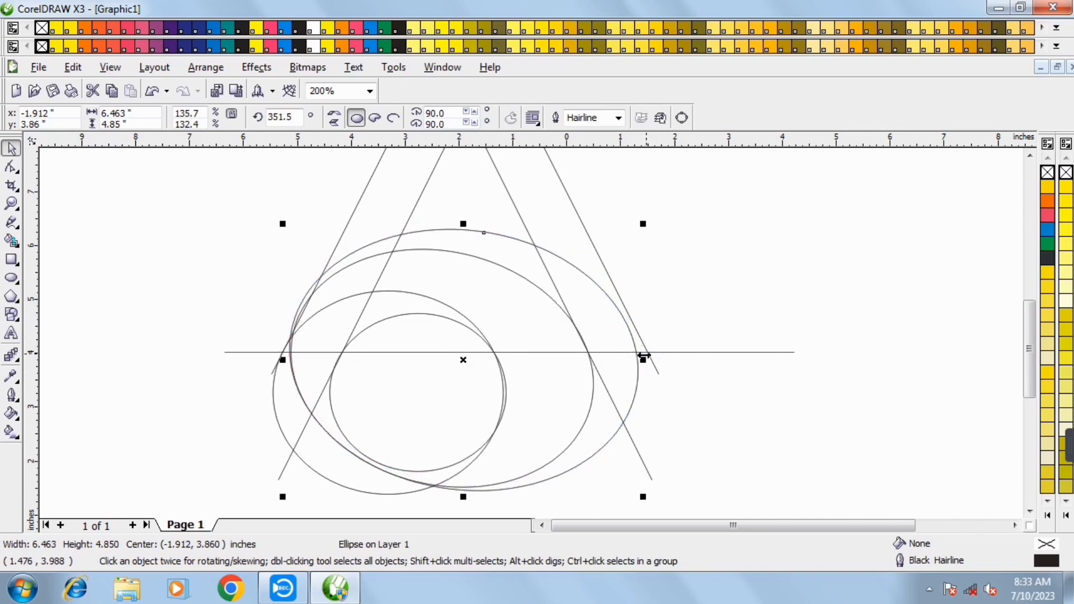
- Rotate the largest ellipse to about 342 degrees and stretch it to about 6.66 in wide, centred near (-1.664, 3.76) in
{"action": "left_click", "coordinate": [464, 364]}
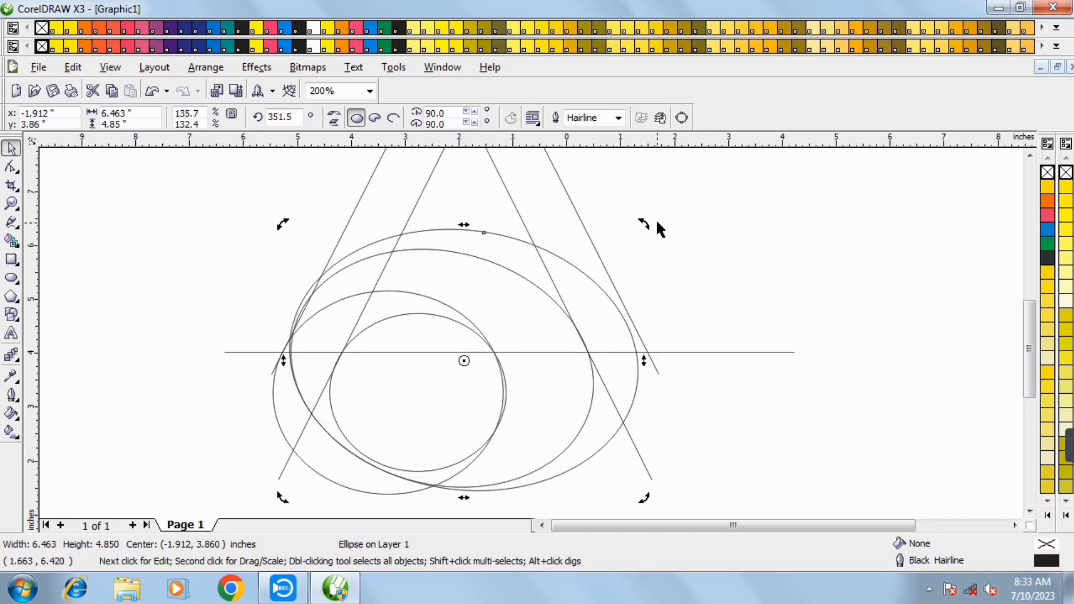
{"action": "left_click_drag", "start_coordinate": [644, 226], "coordinate": [664, 258]}
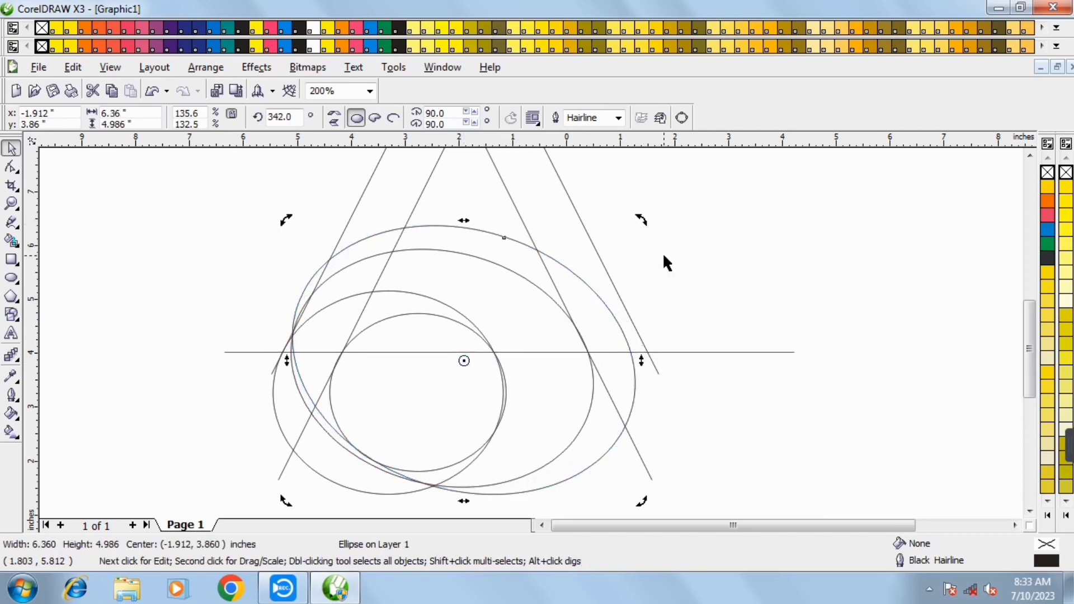
{"action": "left_click", "coordinate": [463, 359]}
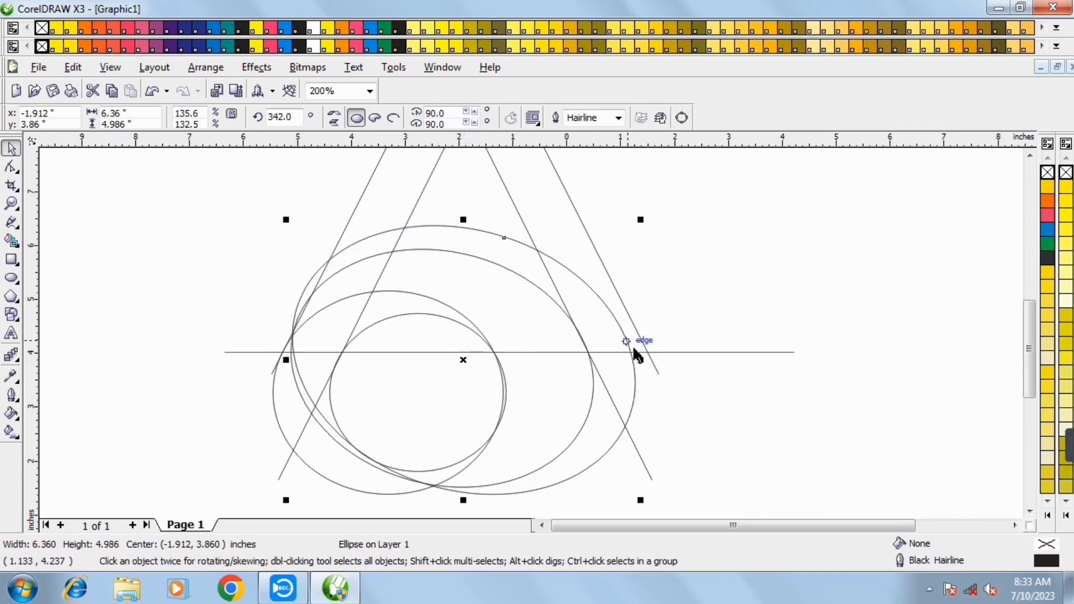
{"action": "left_click_drag", "start_coordinate": [638, 360], "coordinate": [653, 361]}
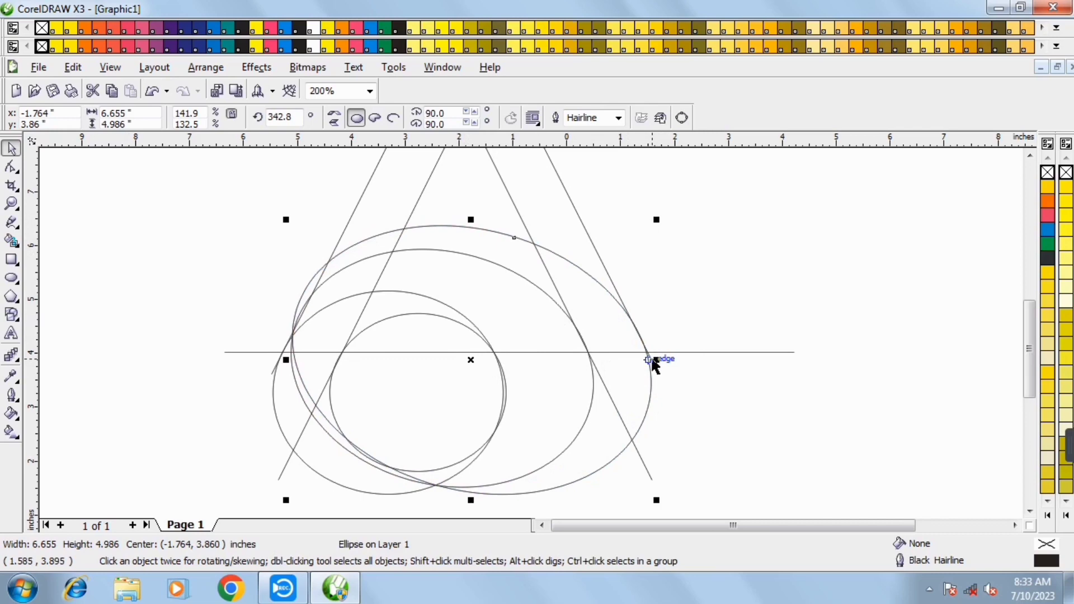
{"action": "key", "text": "Down"}
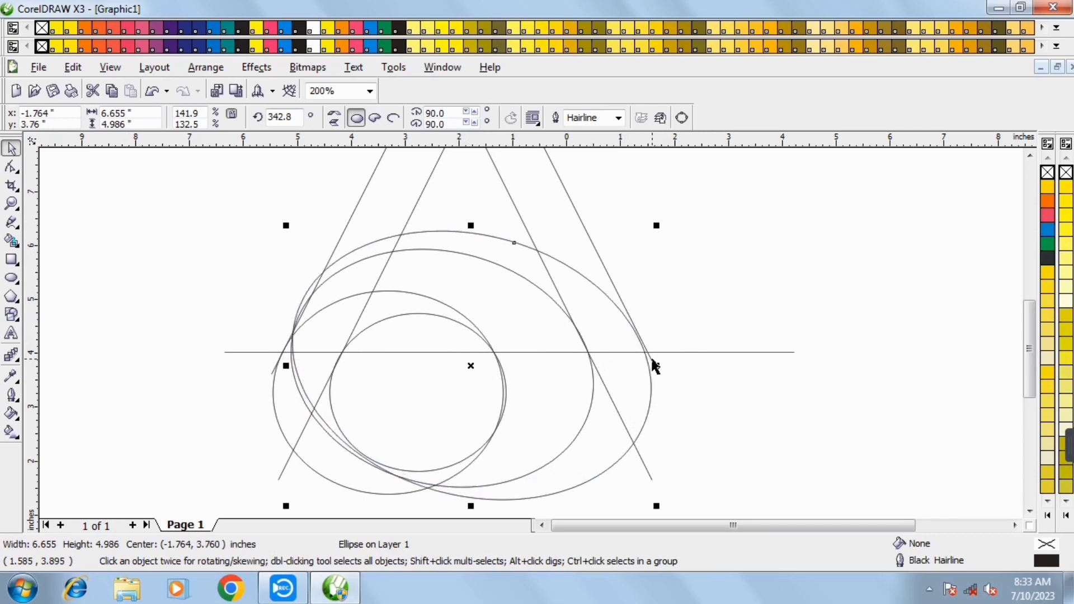
{"action": "key", "text": "Right"}
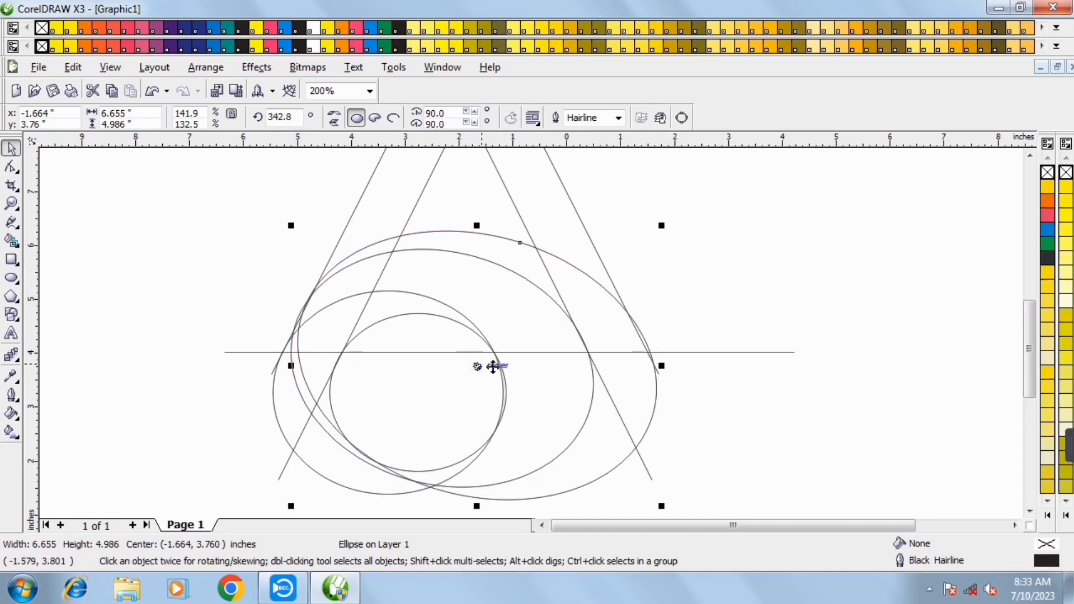
- Move the largest ellipse down about 0.12 in to meet the outer right slanted line, and delete its extra copy
{"action": "scroll", "coordinate": [492, 365], "scroll_direction": "up", "scroll_amount": 1}
{"action": "mouse_move", "coordinate": [495, 329]}
{"action": "left_mouse_down"}
{"action": "mouse_move", "coordinate": [482, 328]}
{"action": "mouse_move", "coordinate": [495, 342]}
{"action": "left_mouse_up"}
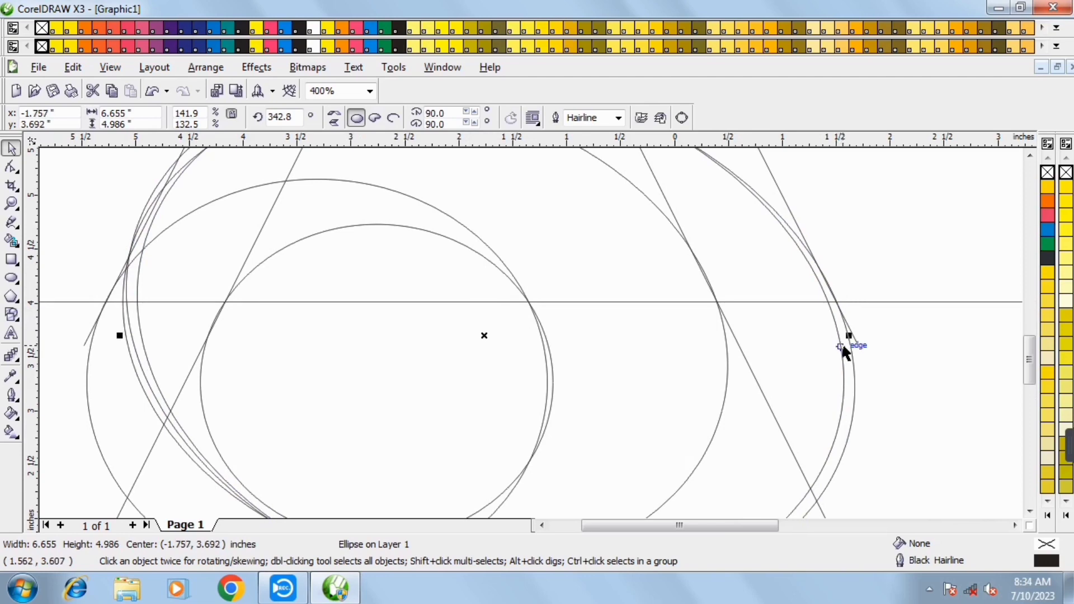
{"action": "key", "text": "Delete"}
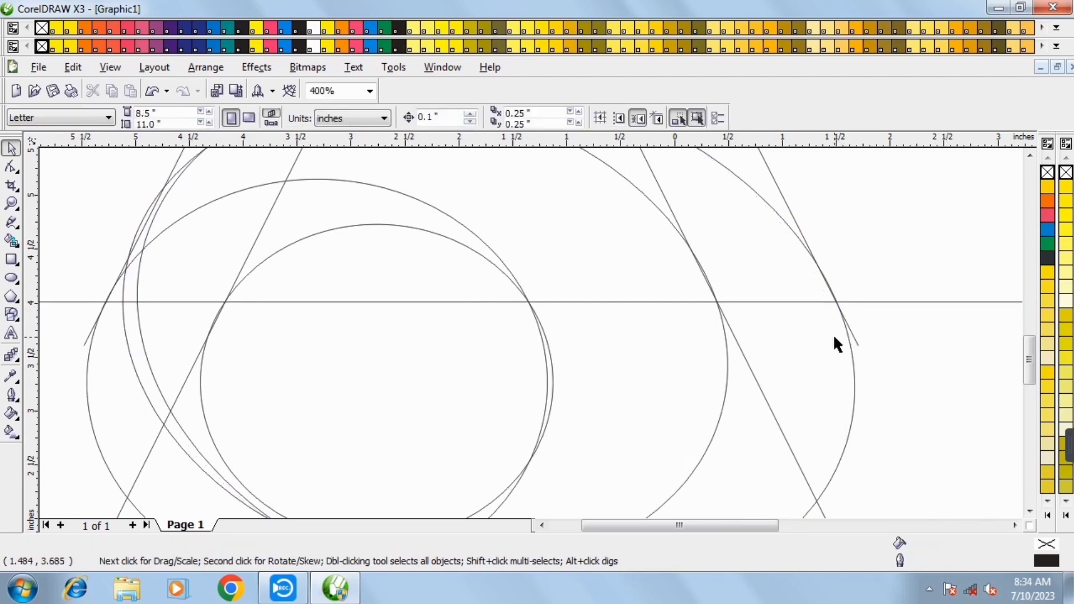
- Enlarge the largest ellipse up and left to about 6.74 by 5.05 in, closing the gap near the outer left slanted line
{"action": "scroll", "coordinate": [574, 330], "scroll_direction": "down", "scroll_amount": 2}
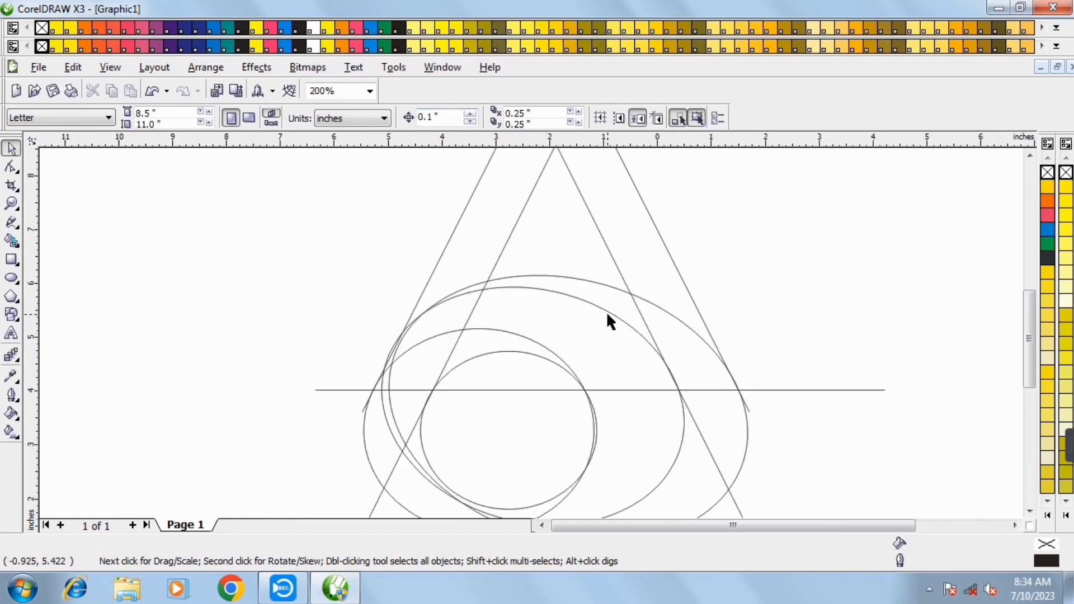
{"action": "scroll", "coordinate": [606, 311], "scroll_direction": "up", "scroll_amount": 2}
{"action": "scroll", "coordinate": [581, 358], "scroll_direction": "down", "scroll_amount": 1}
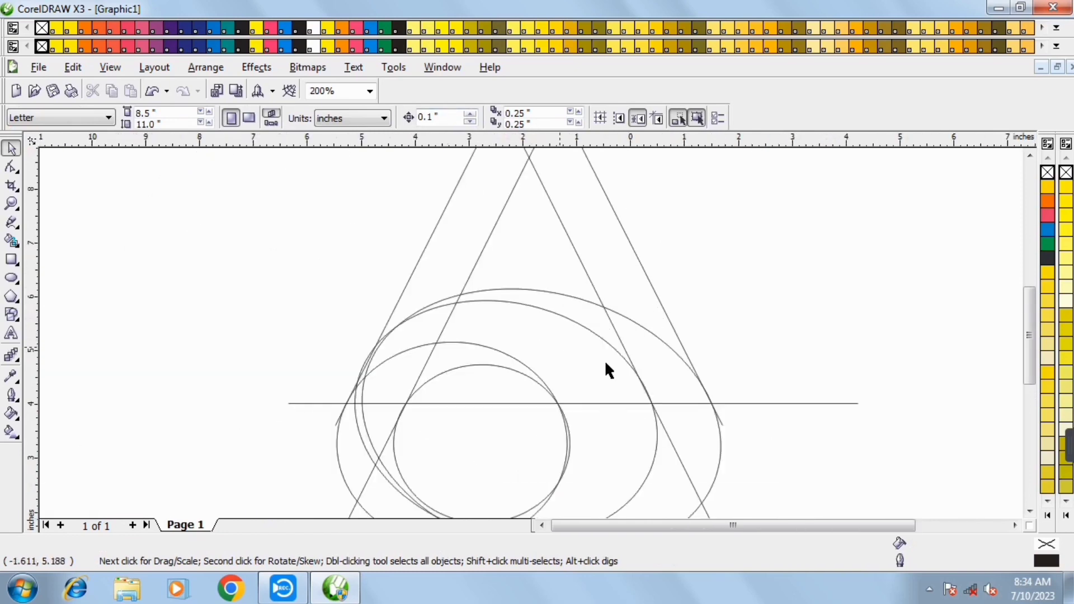
{"action": "left_click", "coordinate": [648, 331]}
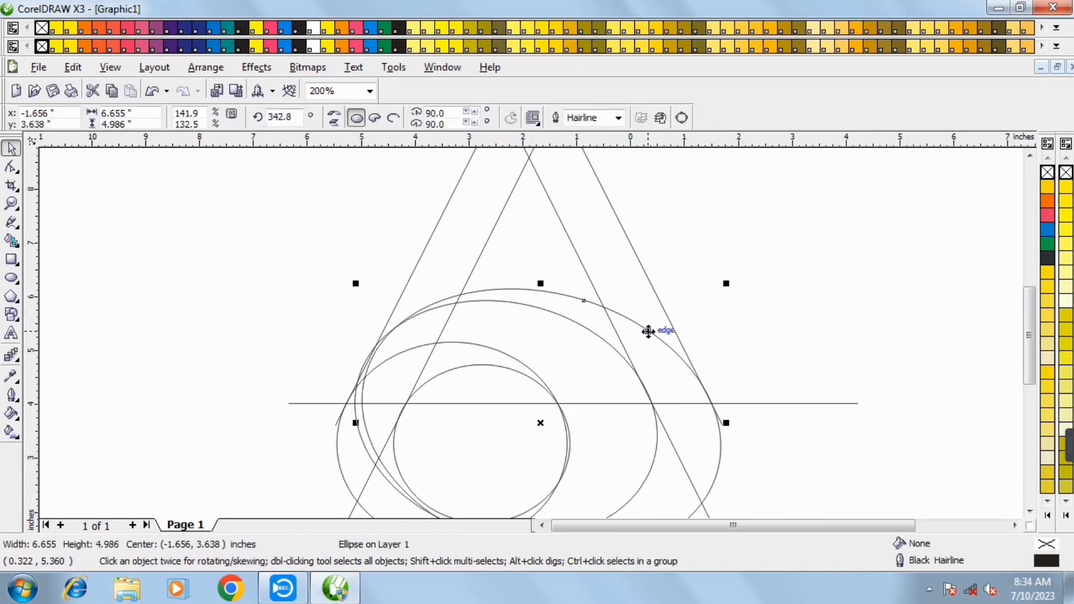
{"action": "mouse_move", "coordinate": [356, 282]}
{"action": "left_mouse_down"}
{"action": "mouse_move", "coordinate": [338, 276]}
{"action": "mouse_move", "coordinate": [351, 277]}
{"action": "left_mouse_up"}
{"action": "left_click_drag", "start_coordinate": [353, 278], "coordinate": [351, 279]}
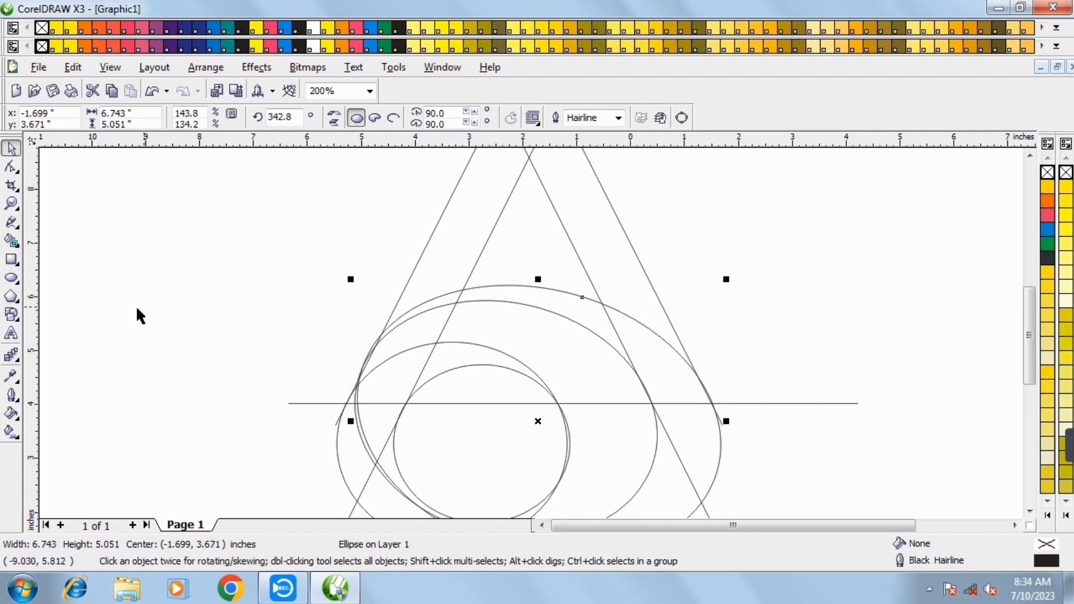
- Use Virtual Segment Delete to remove the inner slanted lines' segments between their crossing point and the outer lines at the apex
{"action": "left_click", "coordinate": [20, 191]}
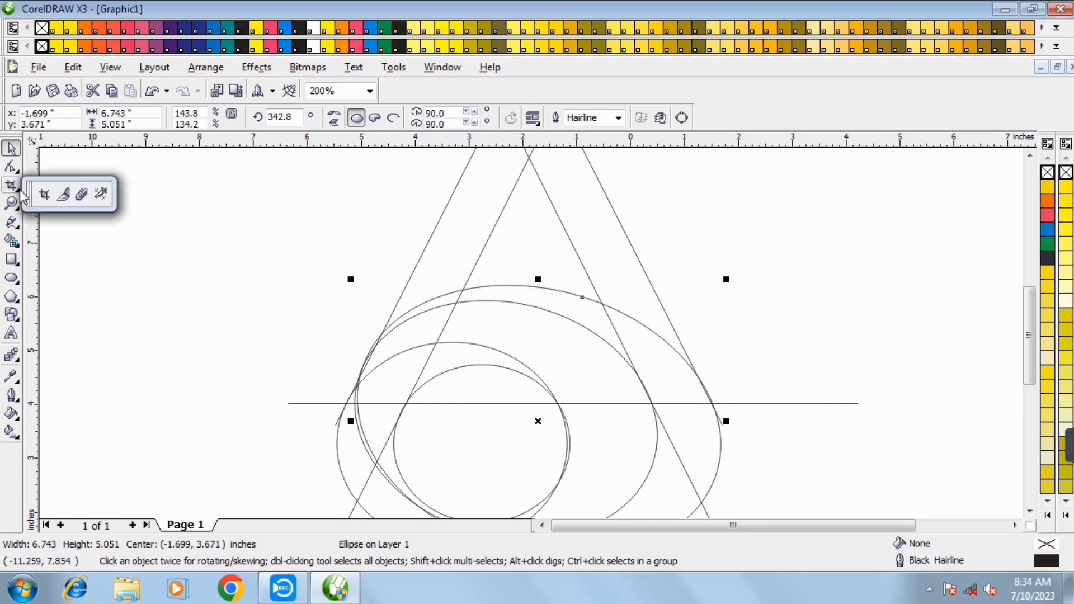
{"action": "left_click", "coordinate": [101, 194]}
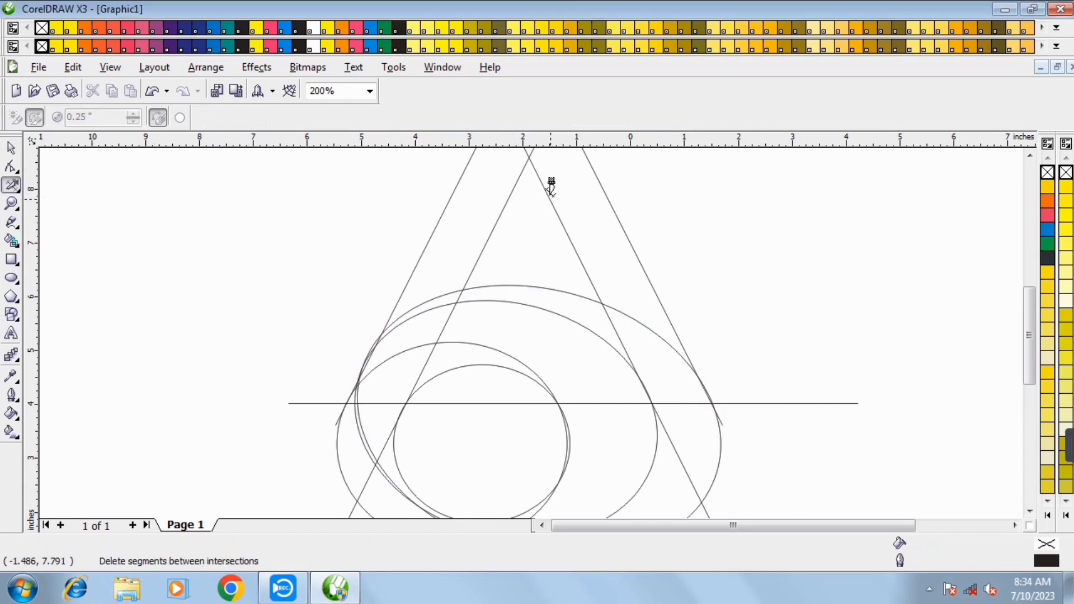
{"action": "scroll", "coordinate": [539, 300], "scroll_direction": "down", "scroll_amount": 2}
{"action": "scroll", "coordinate": [539, 324], "scroll_direction": "up", "scroll_amount": 2}
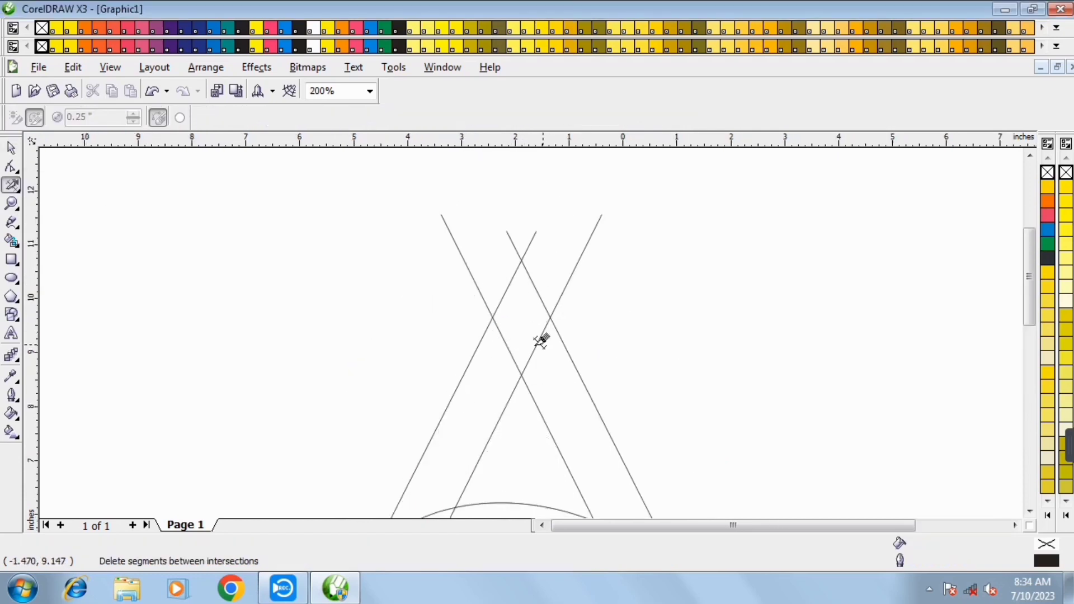
{"action": "left_click", "coordinate": [541, 341]}
{"action": "left_click", "coordinate": [503, 343]}
{"action": "scroll", "coordinate": [542, 371], "scroll_direction": "down", "scroll_amount": 1}
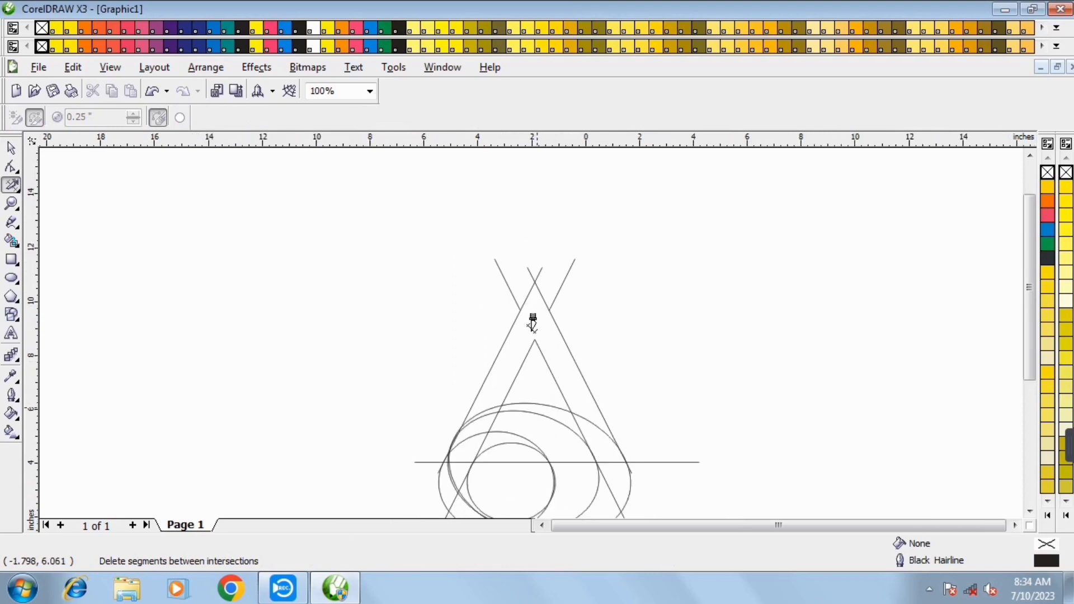
- Delete the overlapping segments of the outer left slanted line and both rotated ellipses down to the larger unrotated ellipse
{"action": "scroll", "coordinate": [533, 323], "scroll_direction": "up", "scroll_amount": 3}
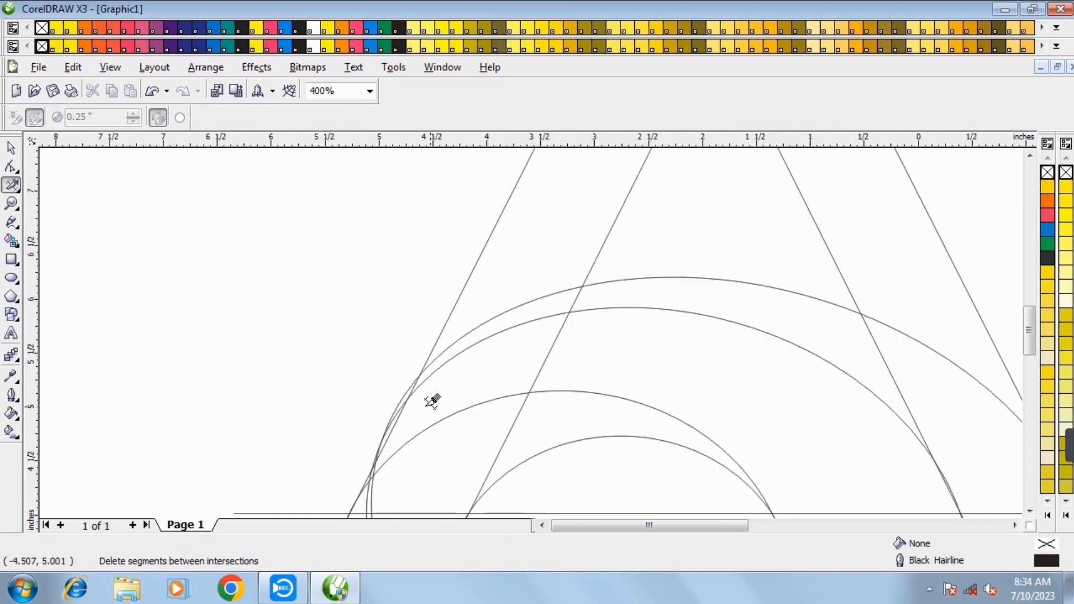
{"action": "scroll", "coordinate": [432, 400], "scroll_direction": "up", "scroll_amount": 1}
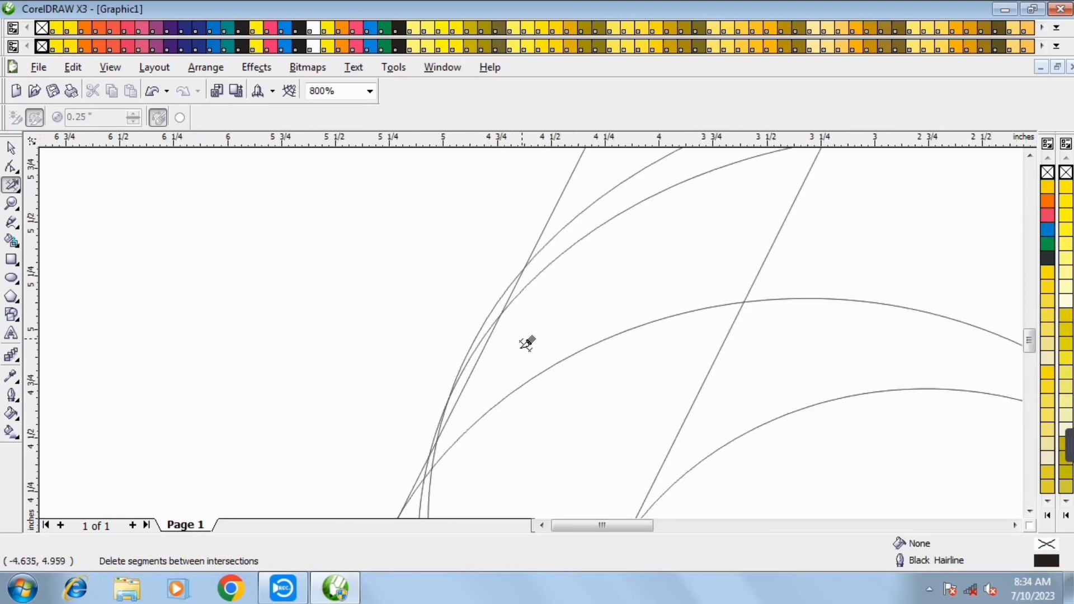
{"action": "left_click", "coordinate": [469, 376]}
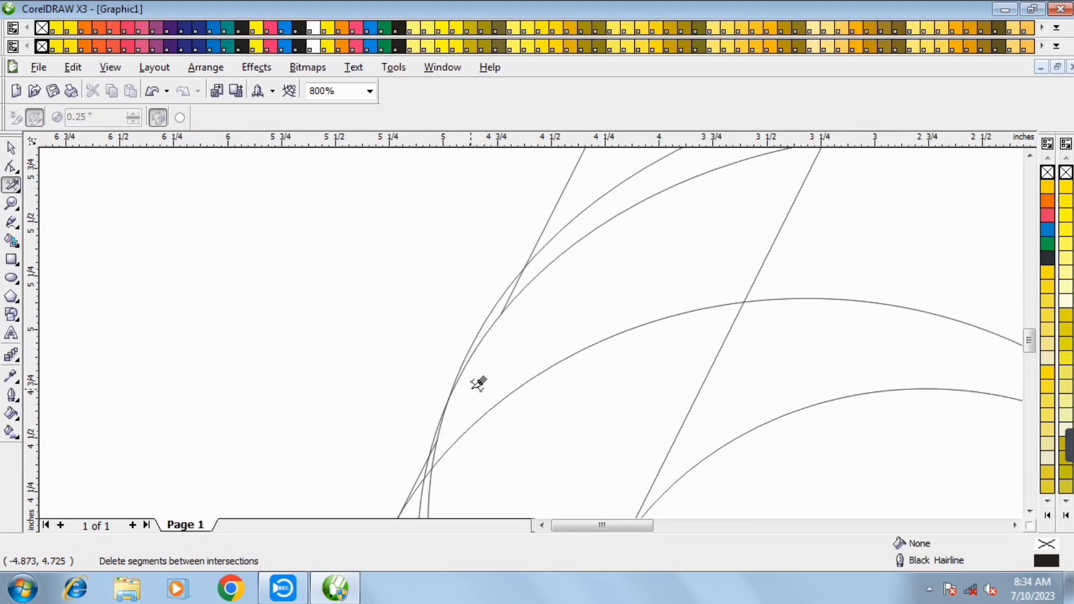
{"action": "left_click", "coordinate": [447, 376]}
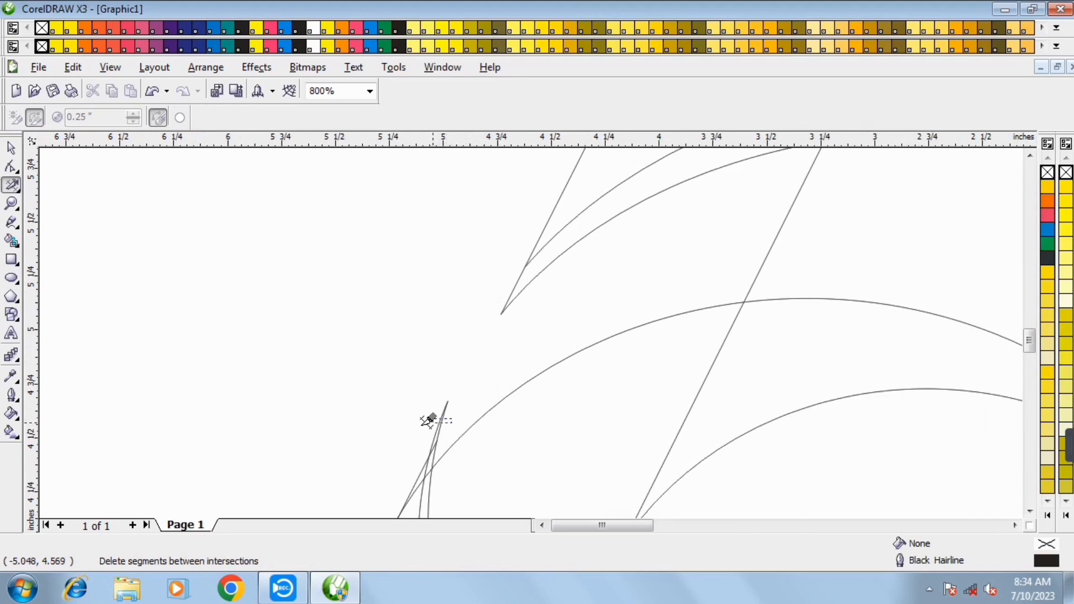
{"action": "scroll", "coordinate": [439, 437], "scroll_direction": "up", "scroll_amount": 1}
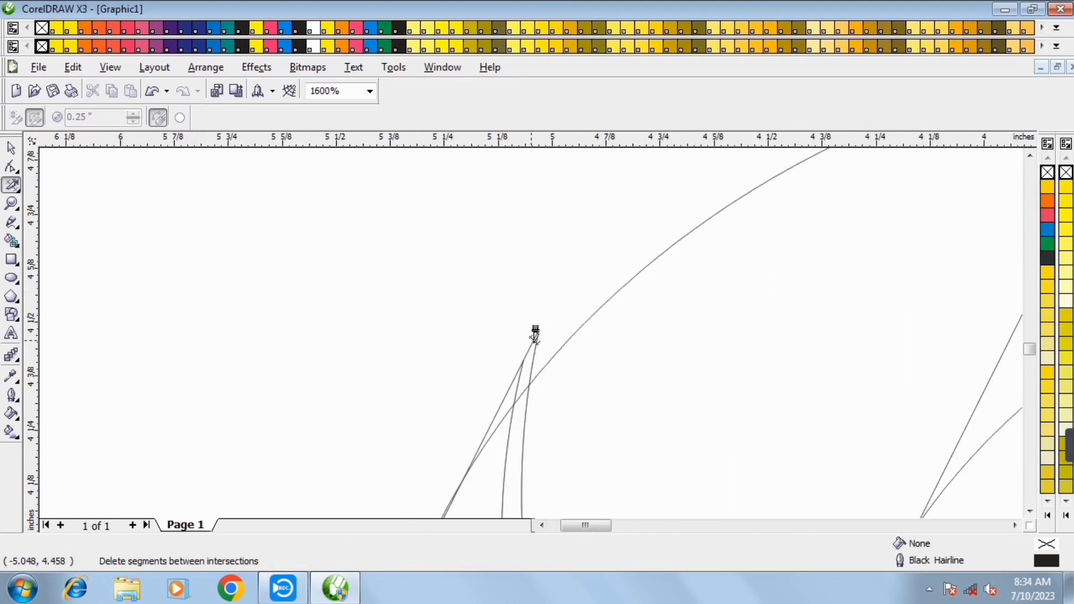
{"action": "left_click_drag", "start_coordinate": [538, 341], "coordinate": [490, 367]}
- Delete the rotated ellipses' left arcs above the horizontal line, together with the remaining stub of the outer left slanted line
{"action": "scroll", "coordinate": [627, 301], "scroll_direction": "down", "scroll_amount": 2}
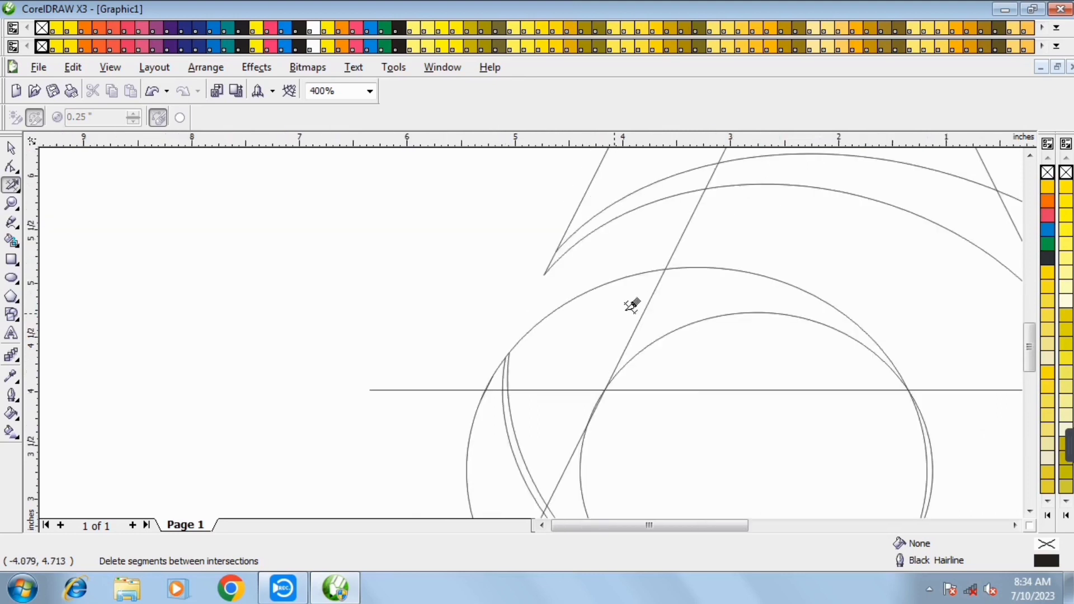
{"action": "scroll", "coordinate": [645, 303], "scroll_direction": "up", "scroll_amount": 1}
{"action": "scroll", "coordinate": [537, 329], "scroll_direction": "up", "scroll_amount": 2}
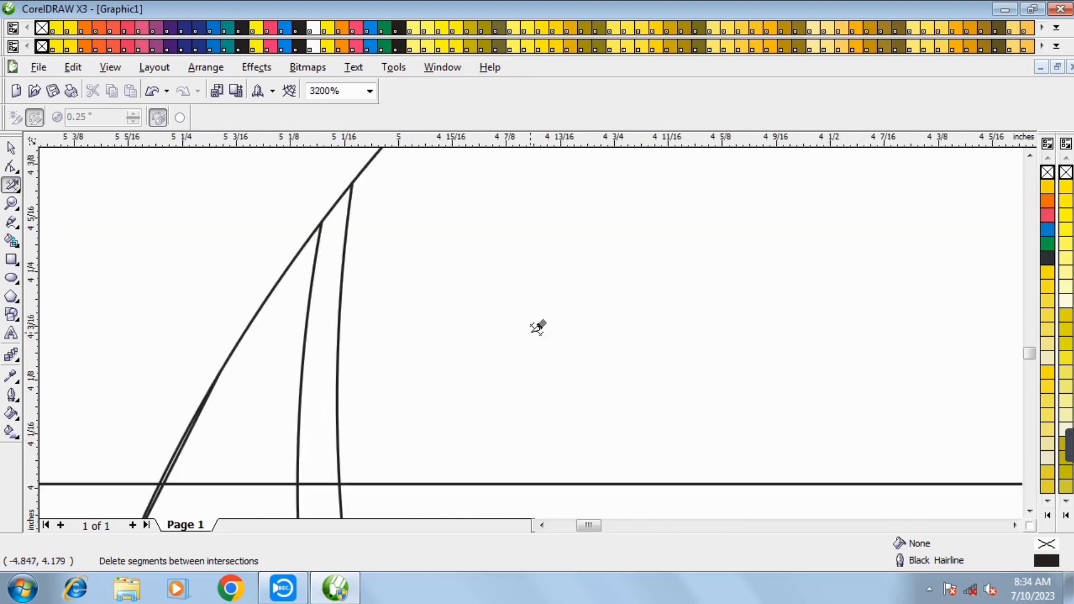
{"action": "left_click_drag", "start_coordinate": [220, 407], "coordinate": [371, 404]}
{"action": "mouse_move", "coordinate": [287, 319]}
{"action": "left_mouse_down"}
{"action": "mouse_move", "coordinate": [292, 448]}
{"action": "mouse_move", "coordinate": [414, 450]}
{"action": "left_mouse_up"}
{"action": "scroll", "coordinate": [563, 308], "scroll_direction": "down", "scroll_amount": 4}
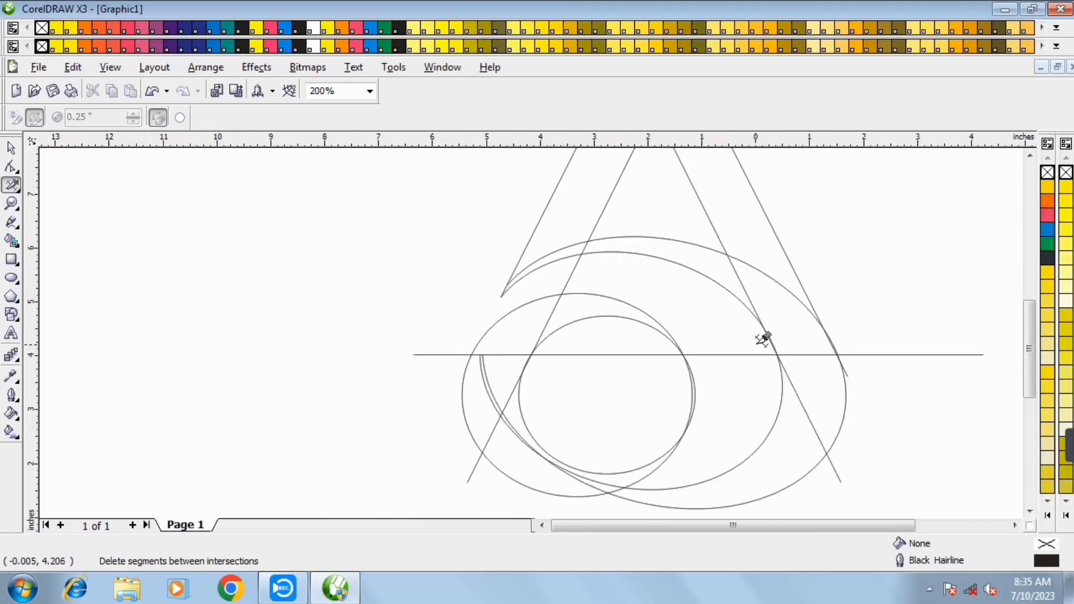
- Delete the inner slanted lines' segments crossing the bands between the ellipses, keeping them only above the largest arc and below the bands
{"action": "scroll", "coordinate": [537, 328], "scroll_direction": "up", "scroll_amount": 1}
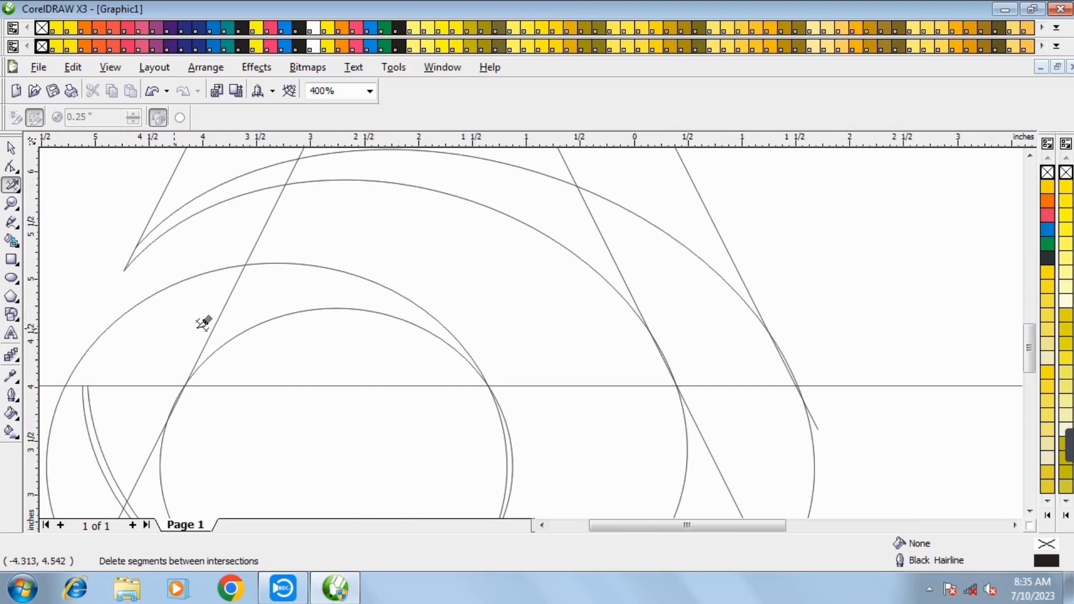
{"action": "left_click_drag", "start_coordinate": [207, 321], "coordinate": [245, 305]}
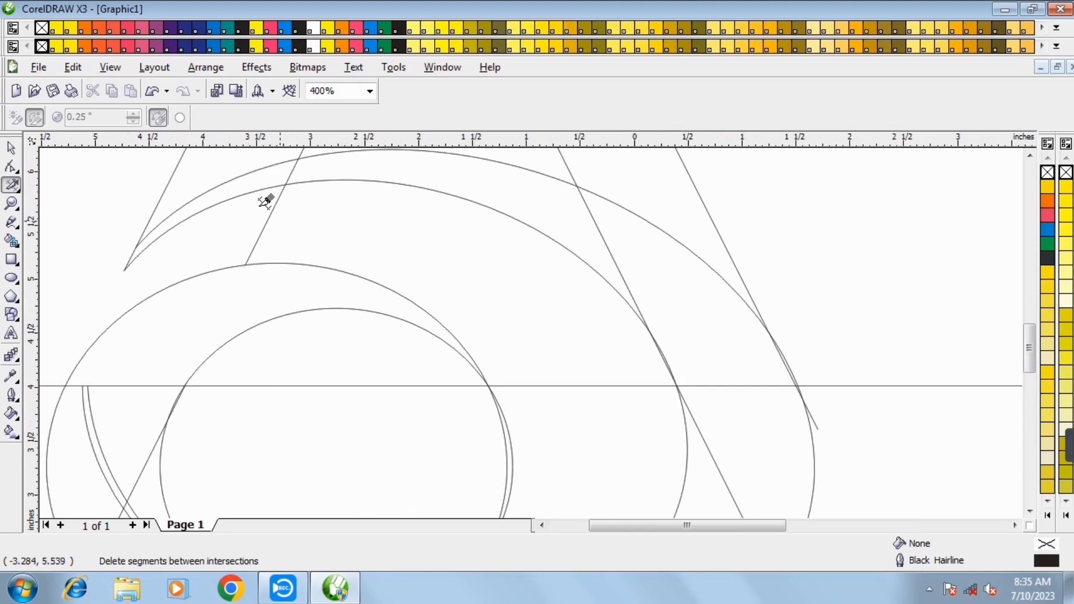
{"action": "left_click_drag", "start_coordinate": [257, 207], "coordinate": [312, 219]}
{"action": "scroll", "coordinate": [304, 170], "scroll_direction": "up", "scroll_amount": 1}
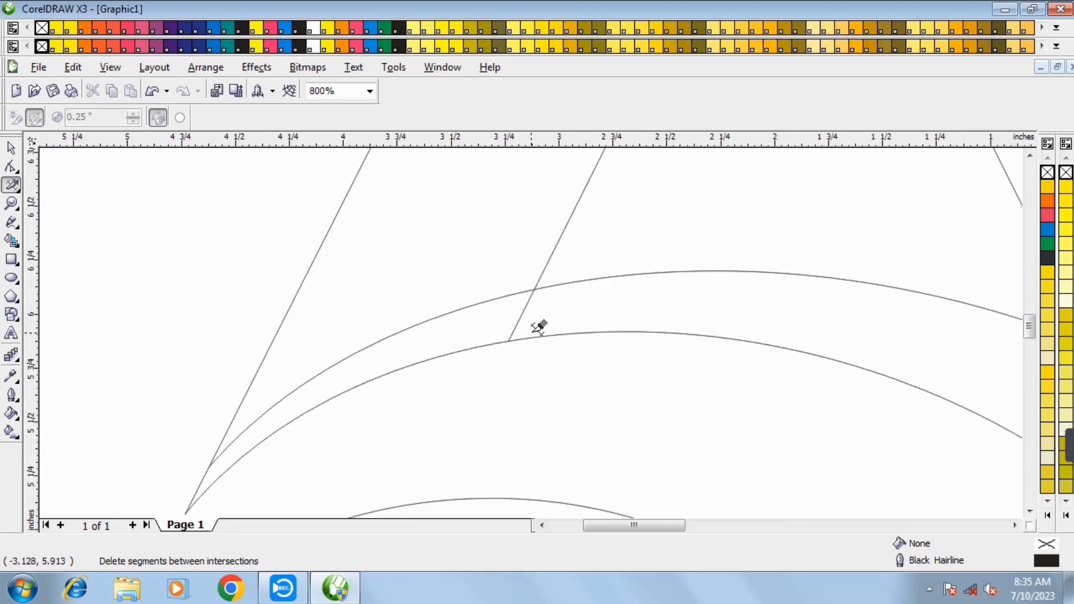
{"action": "left_click_drag", "start_coordinate": [511, 322], "coordinate": [552, 311]}
{"action": "scroll", "coordinate": [642, 305], "scroll_direction": "down", "scroll_amount": 2}
{"action": "left_click", "coordinate": [641, 376]}
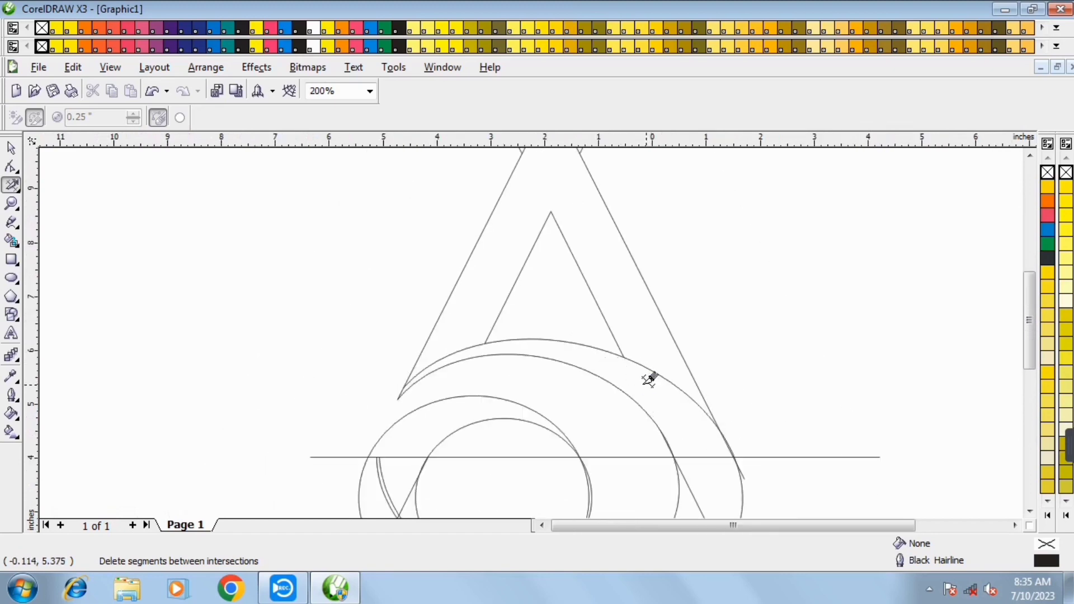
- Above the horizontal line, delete the second-largest arc's segment beside the inner right slanted line and the outer right line's segment inside the largest arc
{"action": "scroll", "coordinate": [630, 463], "scroll_direction": "up", "scroll_amount": 2}
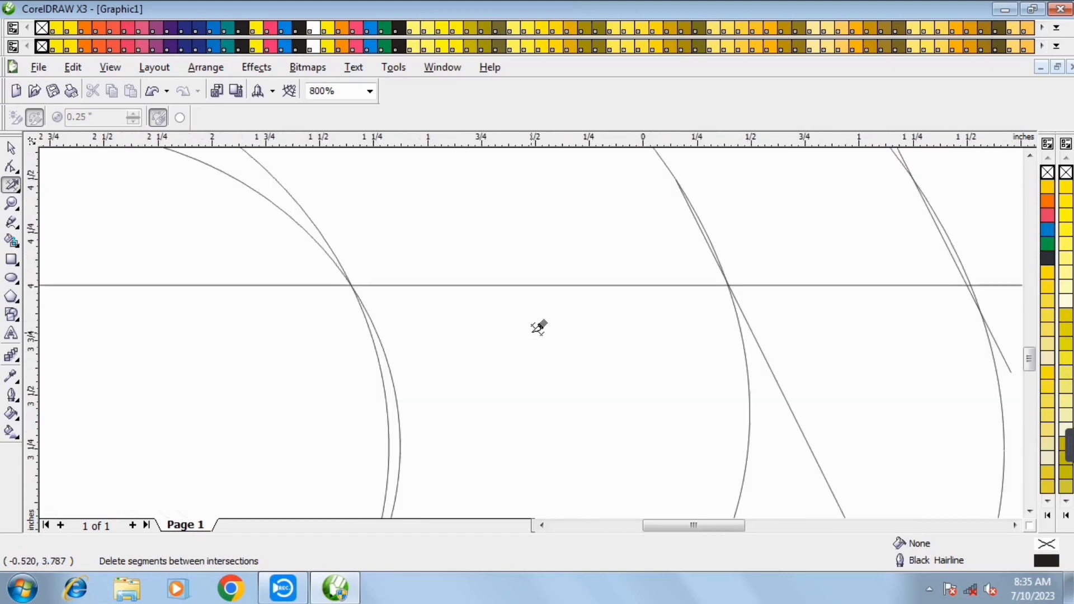
{"action": "scroll", "coordinate": [700, 223], "scroll_direction": "up", "scroll_amount": 1}
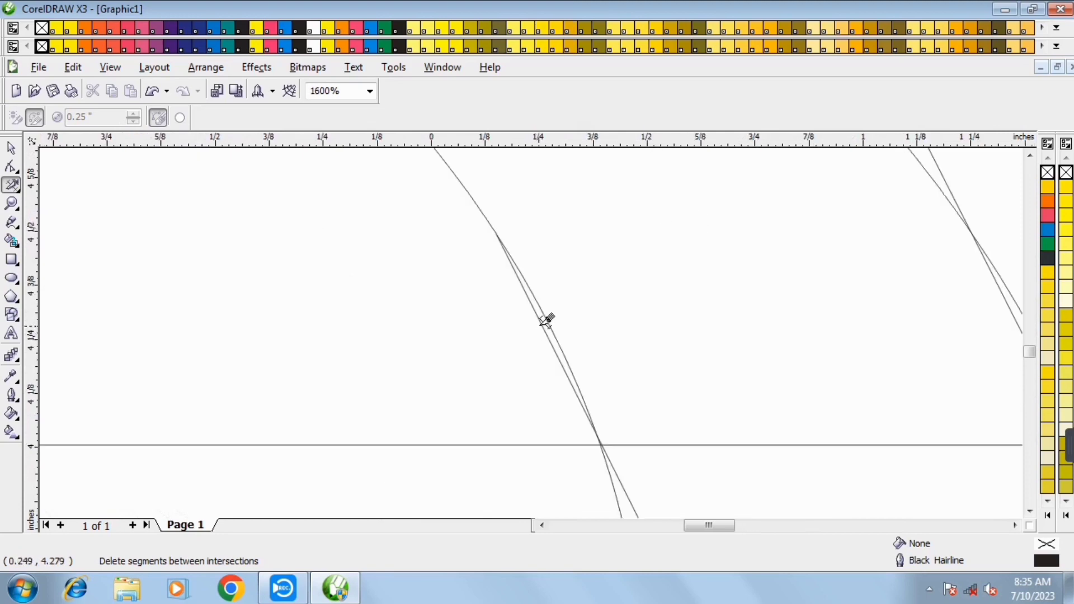
{"action": "left_click", "coordinate": [551, 320]}
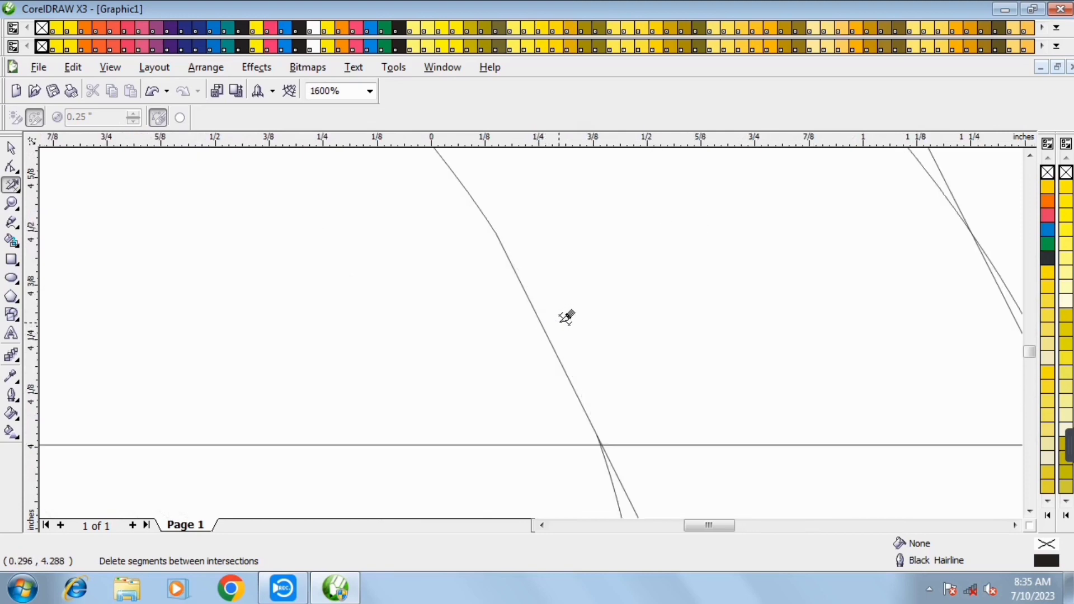
{"action": "scroll", "coordinate": [613, 295], "scroll_direction": "down", "scroll_amount": 1}
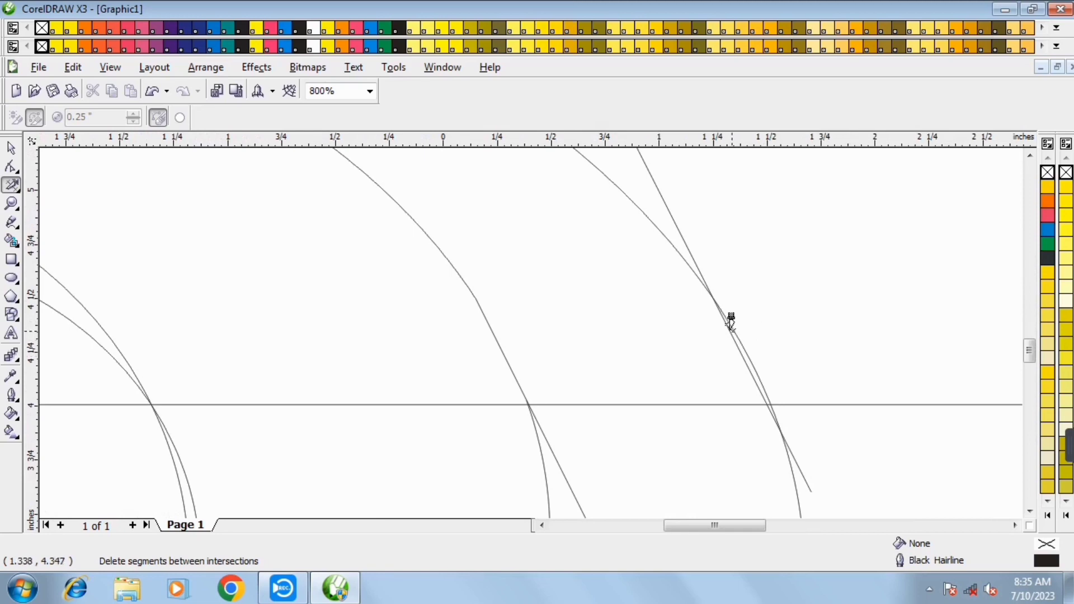
{"action": "scroll", "coordinate": [732, 315], "scroll_direction": "up", "scroll_amount": 1}
{"action": "left_click", "coordinate": [531, 358]}
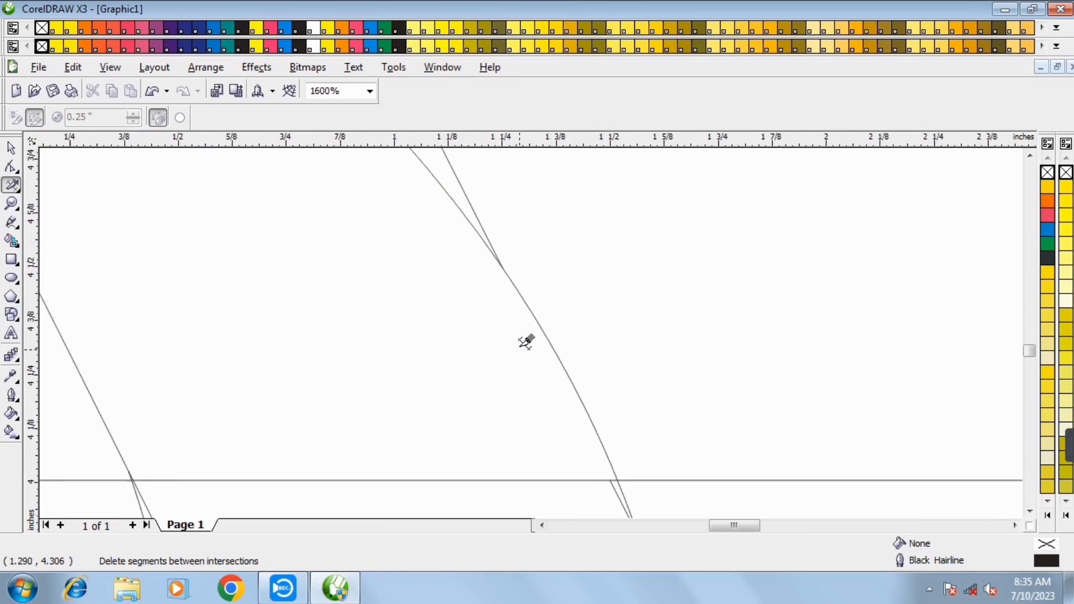
- Delete all ellipse and slanted-line segments below the horizontal line in one marquee pass
{"action": "scroll", "coordinate": [504, 341], "scroll_direction": "down", "scroll_amount": 2}
{"action": "scroll", "coordinate": [537, 329], "scroll_direction": "down", "scroll_amount": 1}
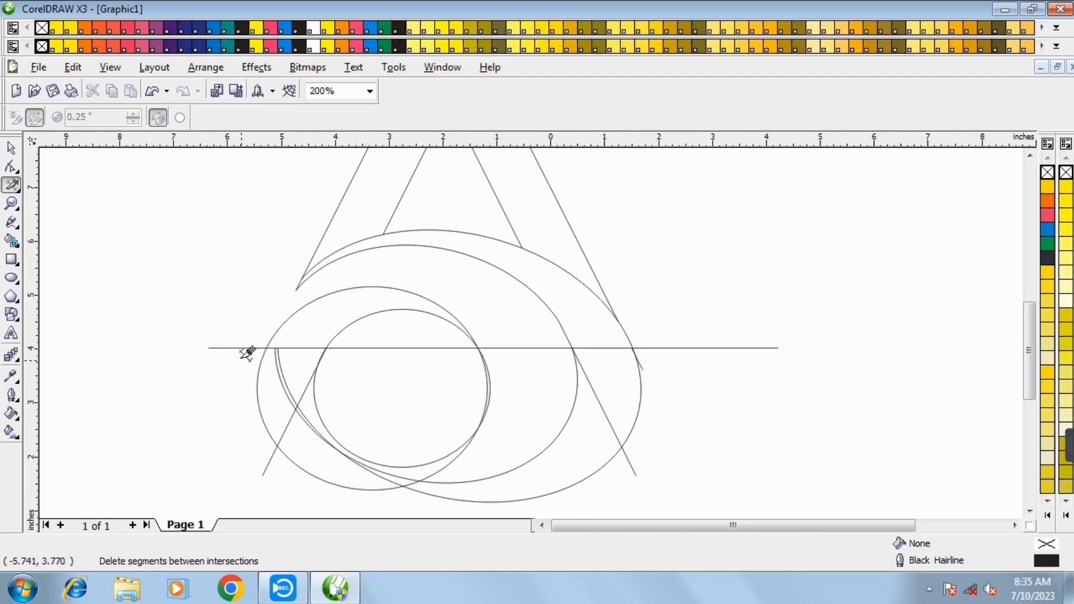
{"action": "left_click_drag", "start_coordinate": [247, 352], "coordinate": [766, 487]}
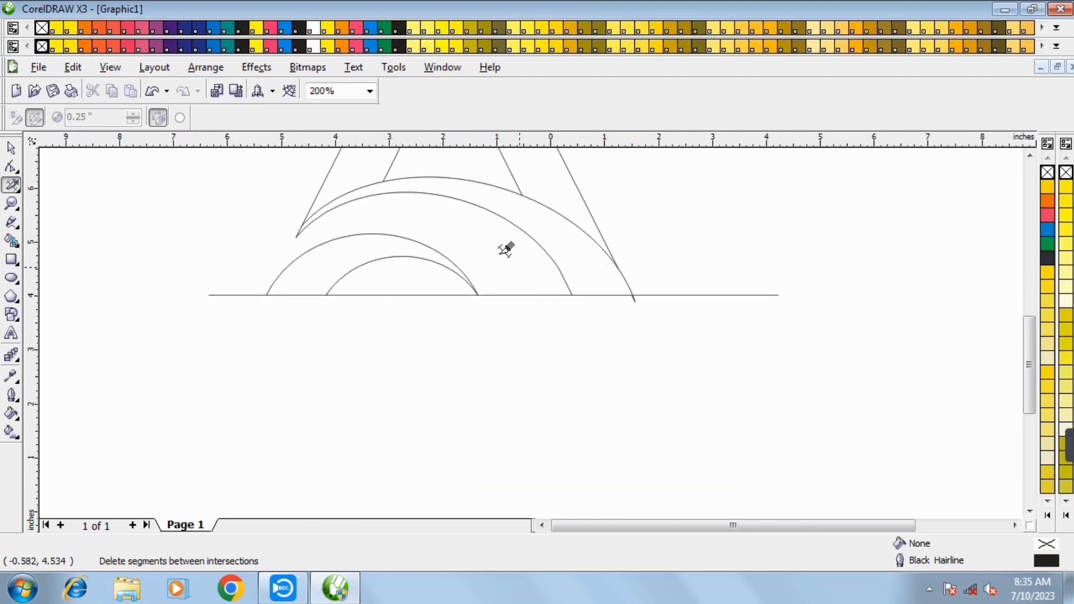
- Use Smart Fill to fill the small crescent, the large arc band and the A-shaped frame with blue
{"action": "left_click", "coordinate": [13, 241]}
{"action": "left_click", "coordinate": [339, 250]}
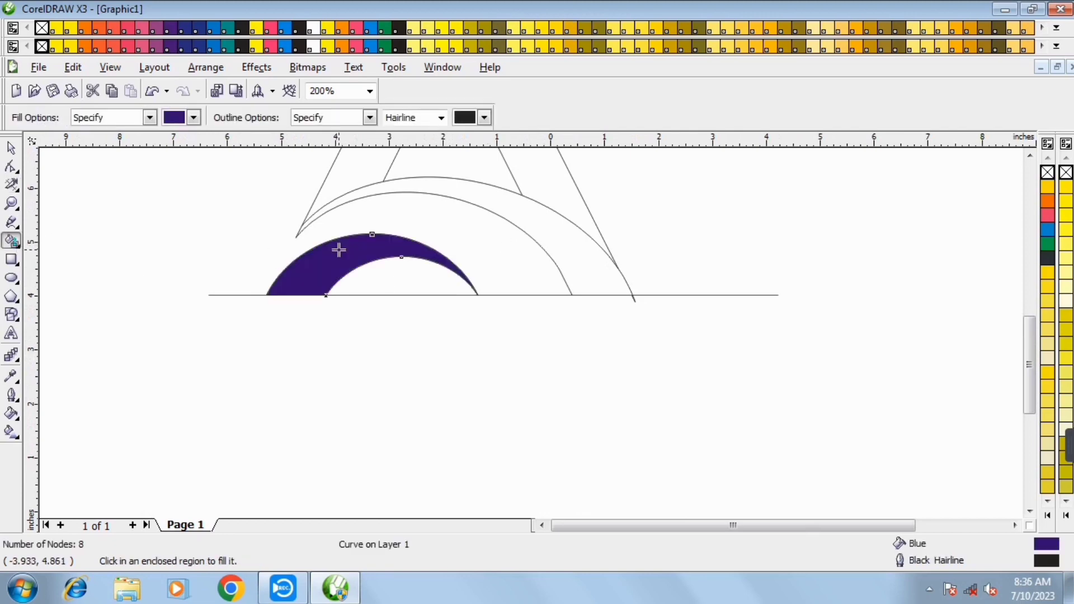
{"action": "left_click", "coordinate": [509, 209]}
{"action": "left_click", "coordinate": [528, 164]}
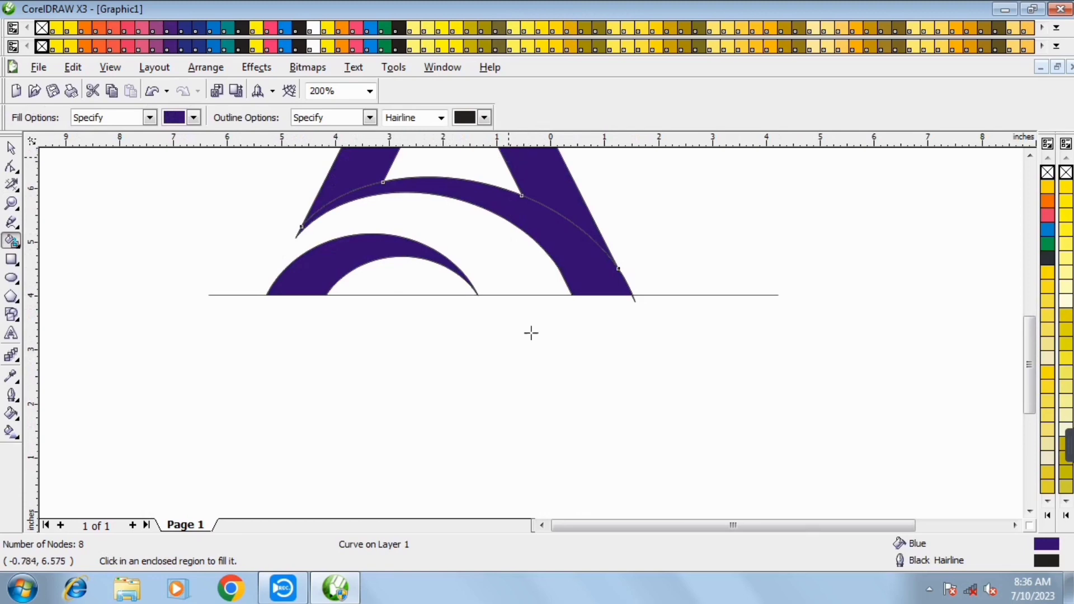
- Select the three blue filled shapes together and move them left, clear of the construction outline
{"action": "scroll", "coordinate": [531, 333], "scroll_direction": "down", "scroll_amount": 1}
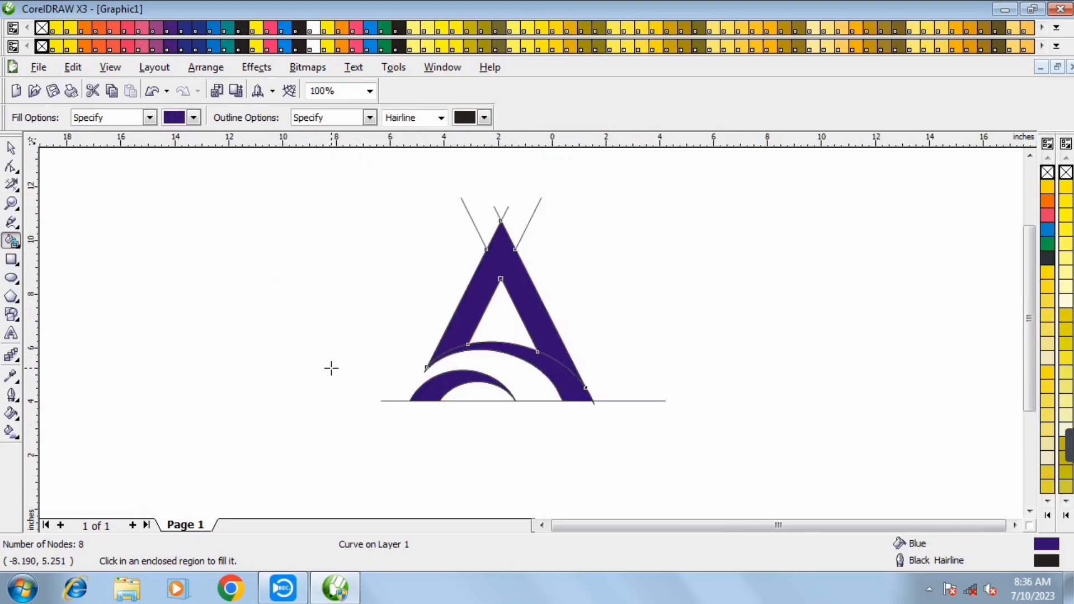
{"action": "key", "text": "space"}
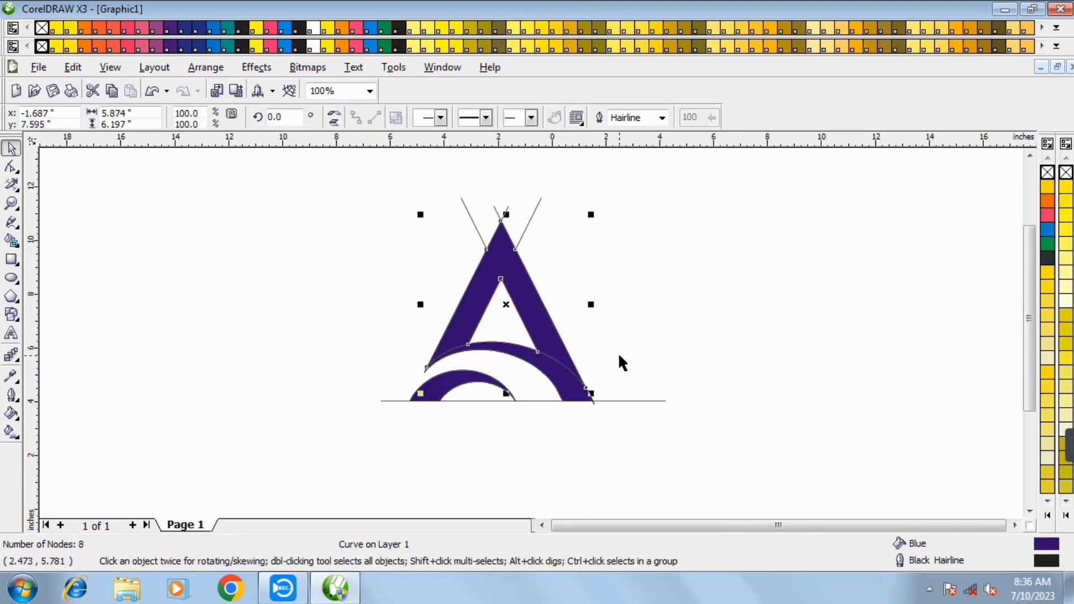
{"action": "left_click", "coordinate": [574, 398], "text": "shift"}
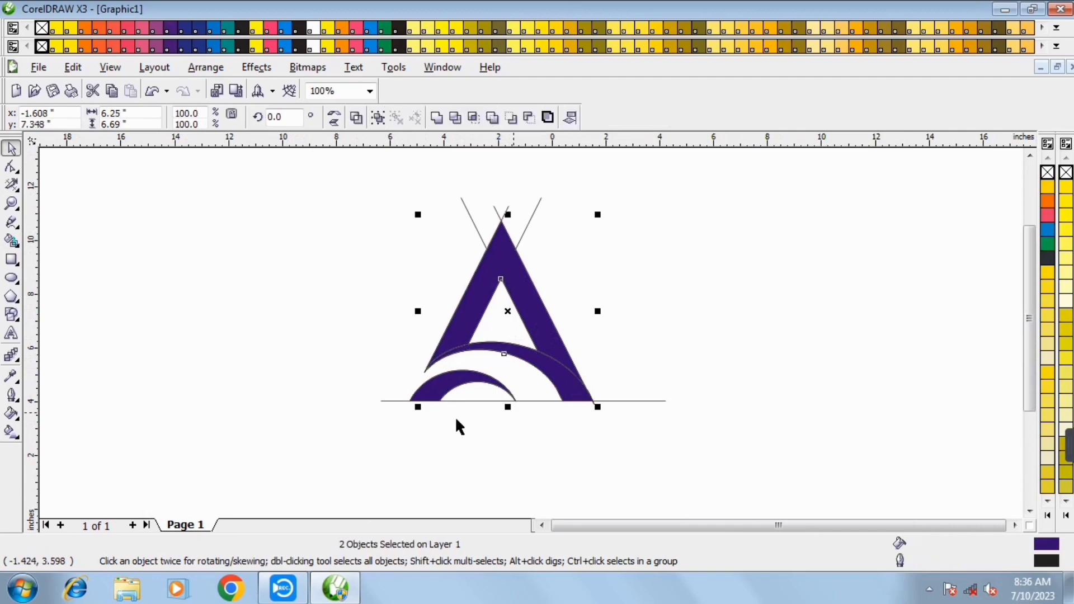
{"action": "left_click", "coordinate": [425, 390], "text": "shift"}
{"action": "left_click_drag", "start_coordinate": [498, 312], "coordinate": [247, 314]}
{"action": "left_click", "coordinate": [376, 190]}
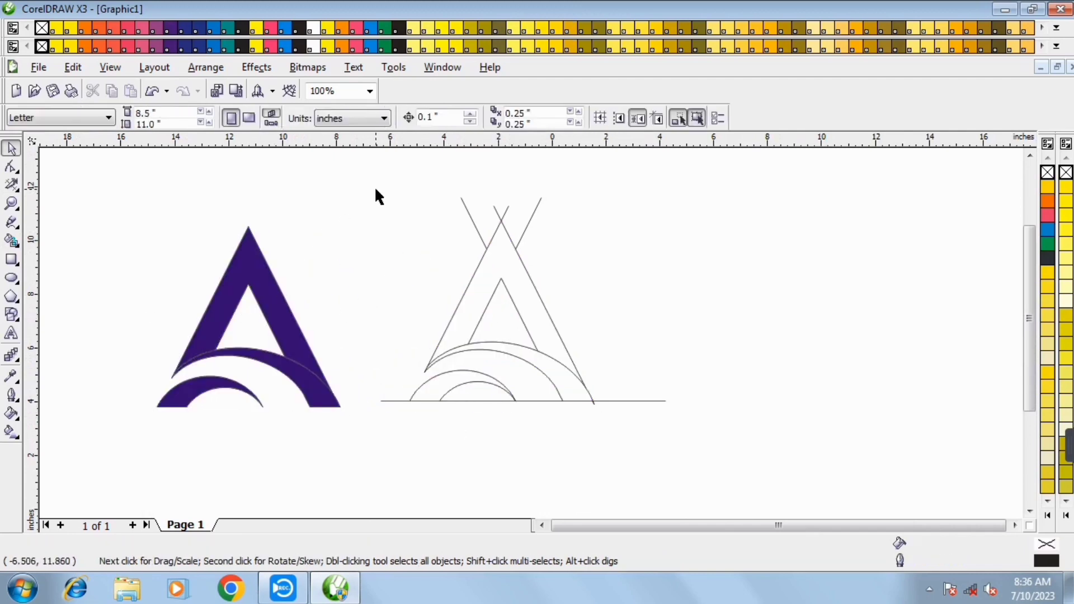
- Select everything except the blue A logo and delete the leftover construction lines and arcs
{"action": "key", "text": "ctrl+a"}
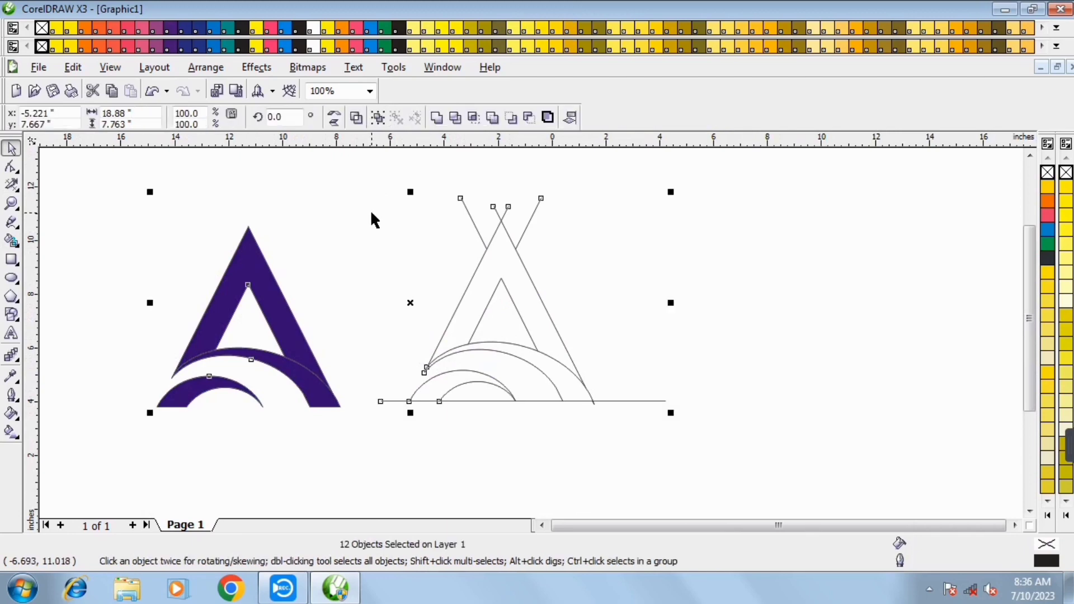
{"action": "left_click_drag", "start_coordinate": [84, 190], "coordinate": [355, 467]}
{"action": "key", "text": "Delete"}
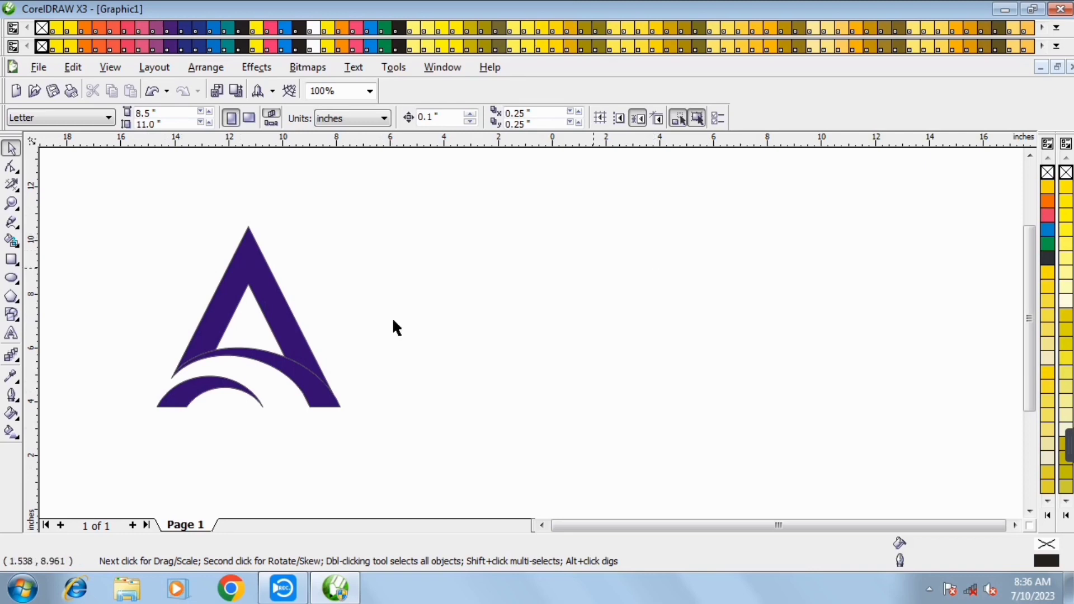
- Draw an ellipse about 7.48 by 6.98 inches beside the A, nudge it upward and add a concentric copy scaled to 75.8%
{"action": "left_click", "coordinate": [12, 278]}
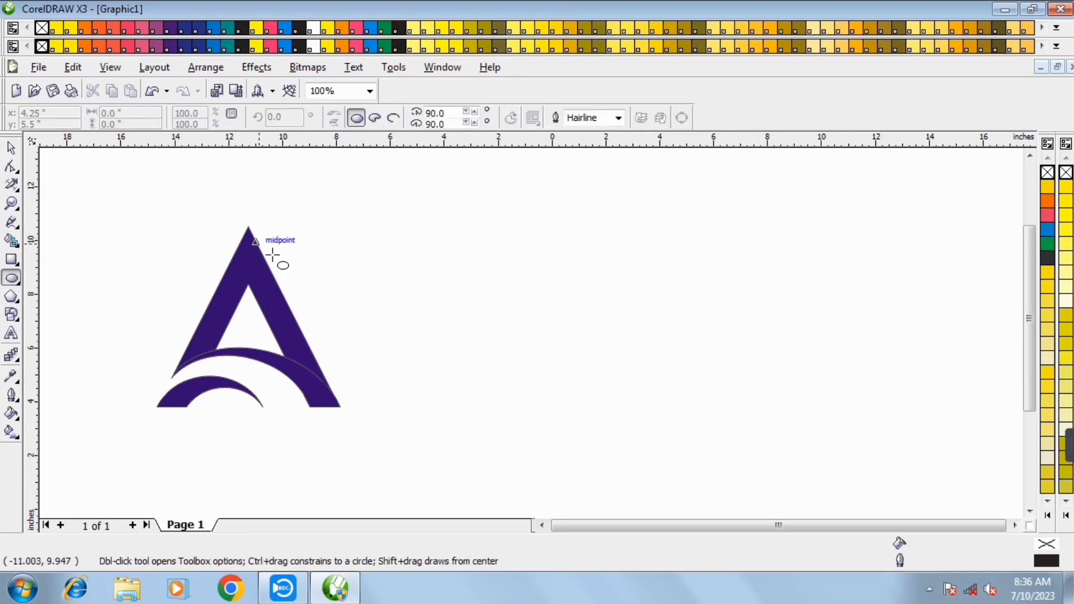
{"action": "left_click_drag", "start_coordinate": [371, 235], "coordinate": [573, 425]}
{"action": "key", "text": "Up"}
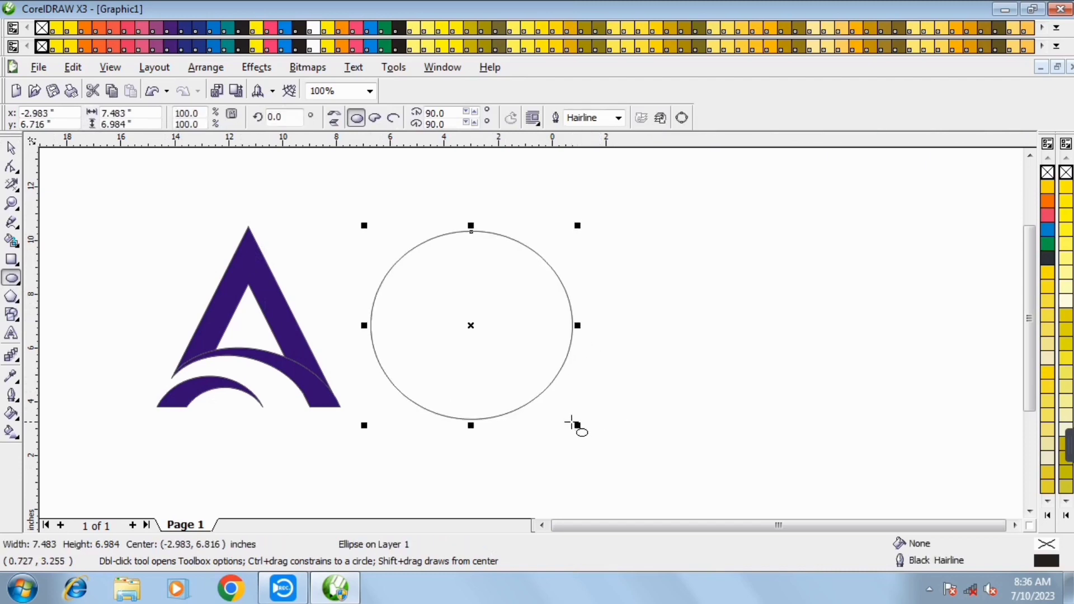
{"action": "key", "text": "Up"}
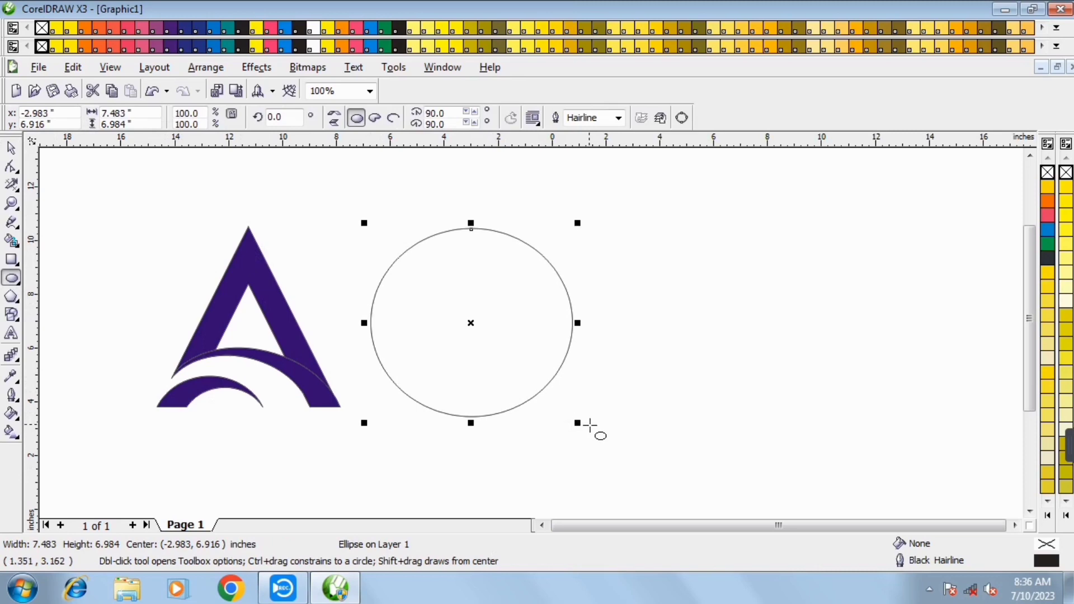
{"action": "left_click_drag", "start_coordinate": [577, 425], "coordinate": [556, 430]}
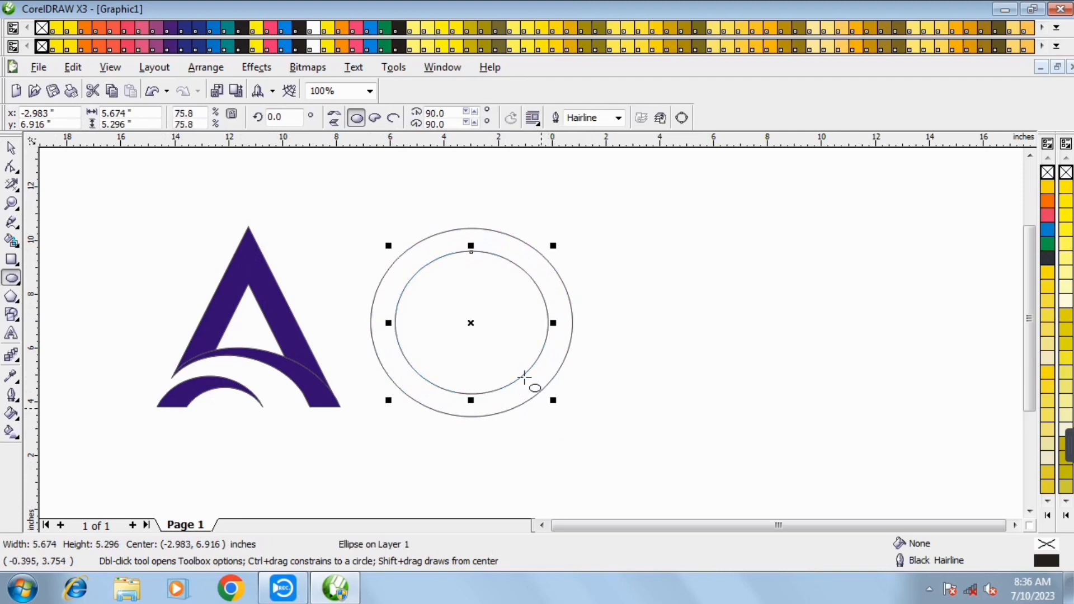
- Draw a small ellipse crossing the inner ellipse's right edge and enlarge it proportionally to about 2.74 by 2.77 inches
{"action": "left_click_drag", "start_coordinate": [486, 311], "coordinate": [548, 374]}
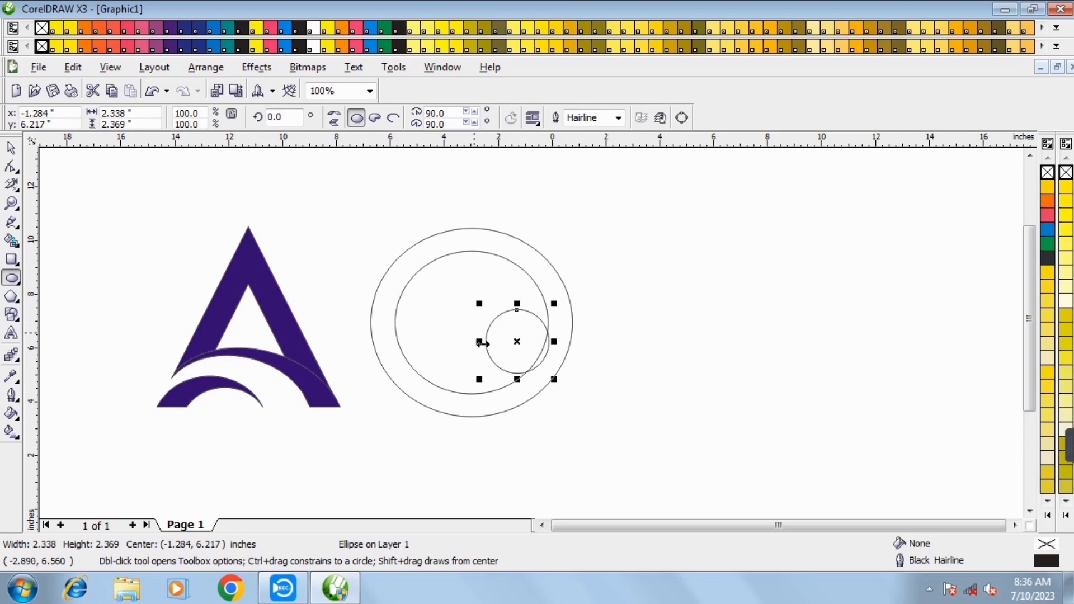
{"action": "scroll", "coordinate": [495, 338], "scroll_direction": "up", "scroll_amount": 1}
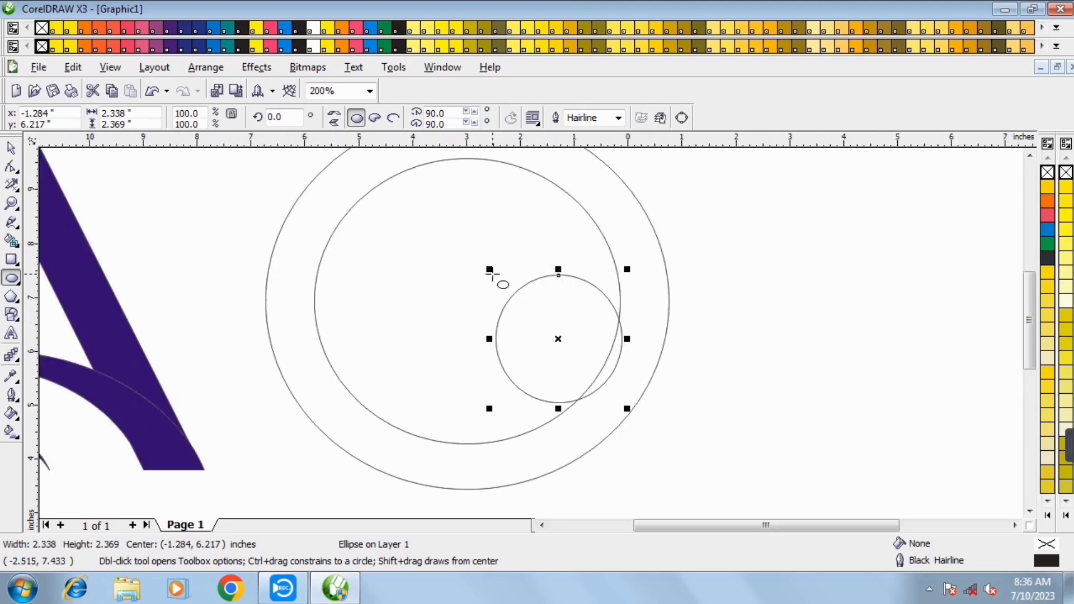
{"action": "left_click_drag", "start_coordinate": [489, 269], "coordinate": [383, 246]}
{"action": "left_click_drag", "start_coordinate": [466, 322], "coordinate": [445, 324]}
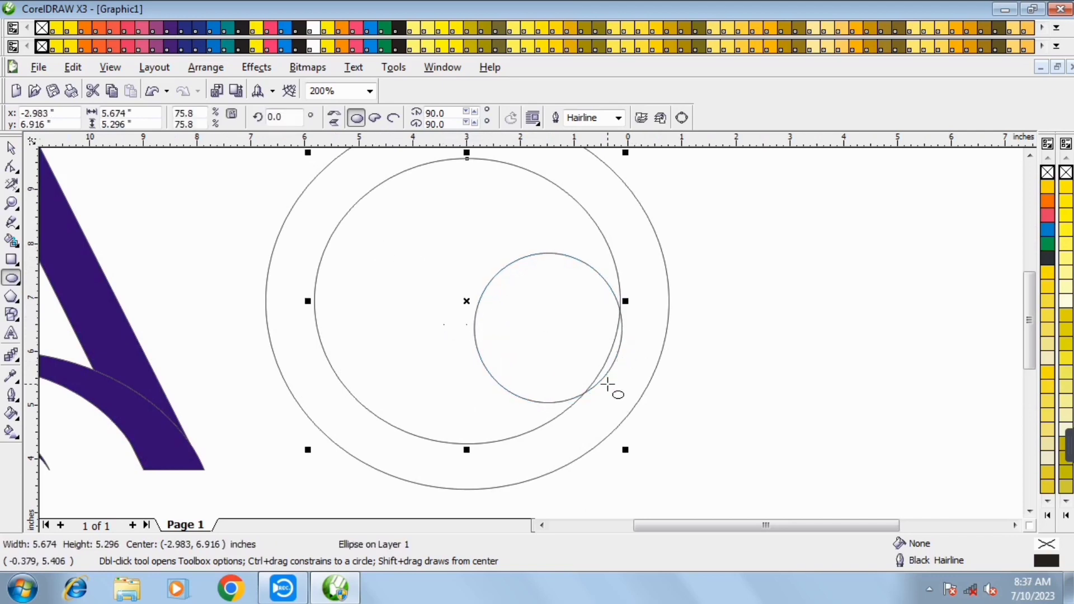
- Stretch the small ellipse horizontally to about 3.66 inches wide, with its right edge meeting the inner concentric ellipse
{"action": "key", "text": "space"}
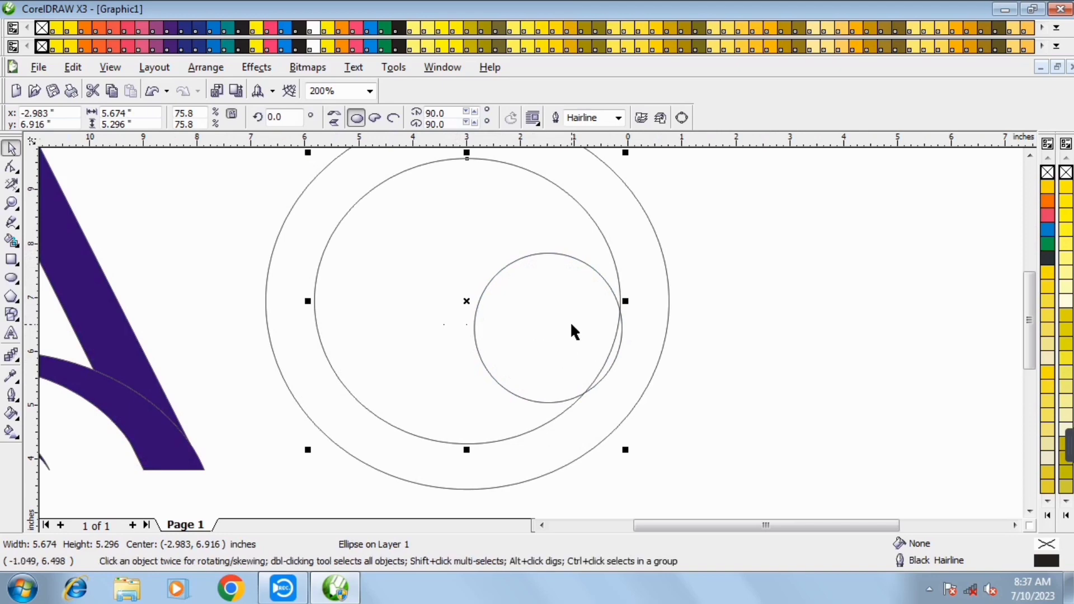
{"action": "left_click", "coordinate": [558, 347]}
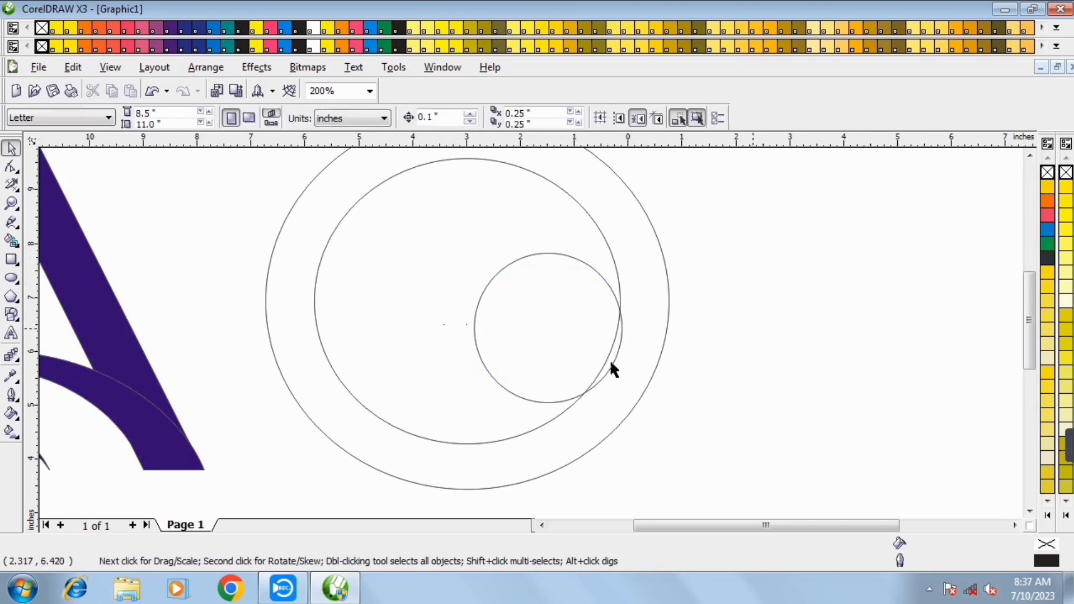
{"action": "left_click", "coordinate": [476, 342]}
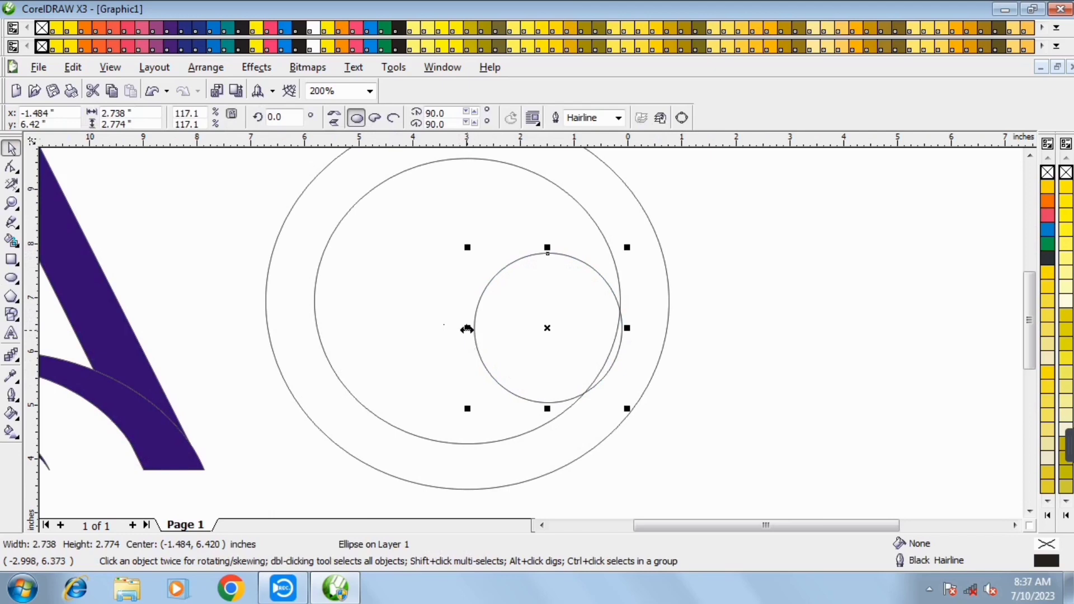
{"action": "left_click_drag", "start_coordinate": [467, 329], "coordinate": [414, 328]}
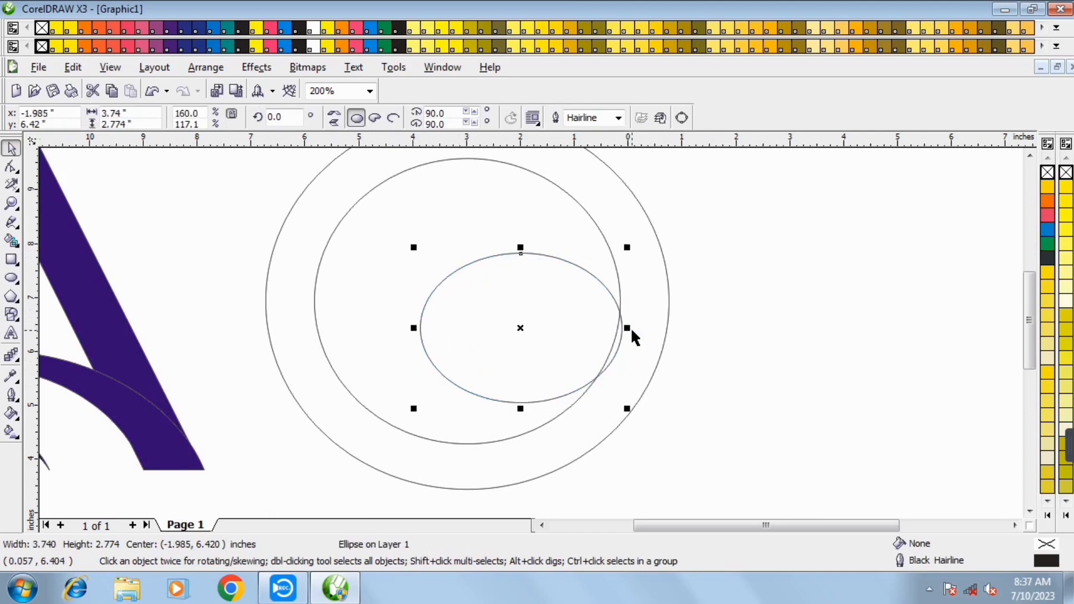
{"action": "left_click_drag", "start_coordinate": [629, 329], "coordinate": [622, 329]}
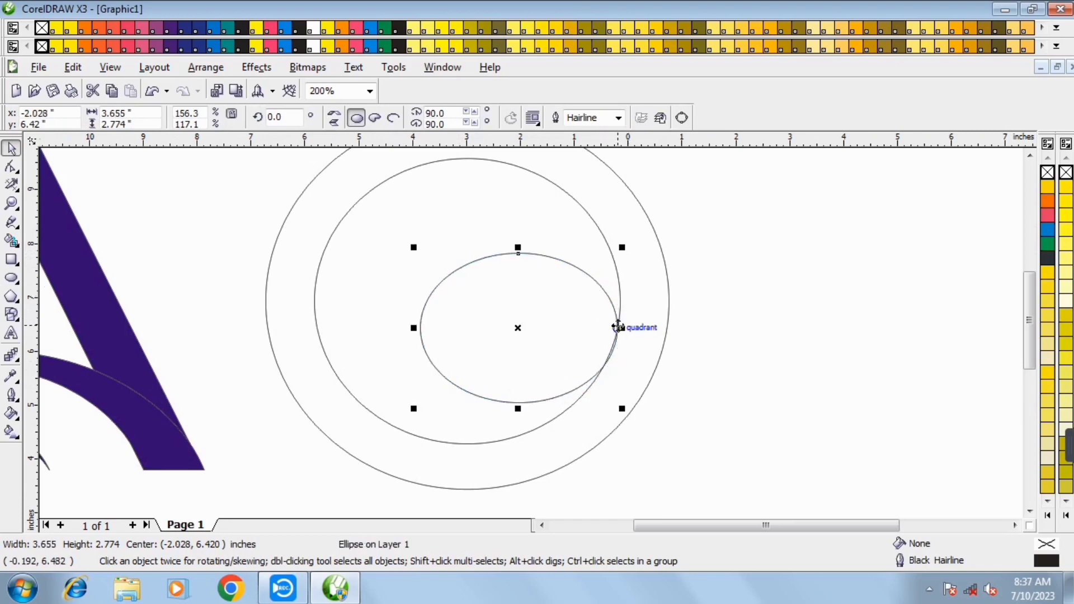
- Add two larger copies of the small ellipse sharing its left edge, about 4.56 by 3.43 and 4.99 by 3.76 inches
{"action": "left_click_drag", "start_coordinate": [619, 329], "coordinate": [666, 333]}
{"action": "left_click_drag", "start_coordinate": [547, 250], "coordinate": [541, 230]}
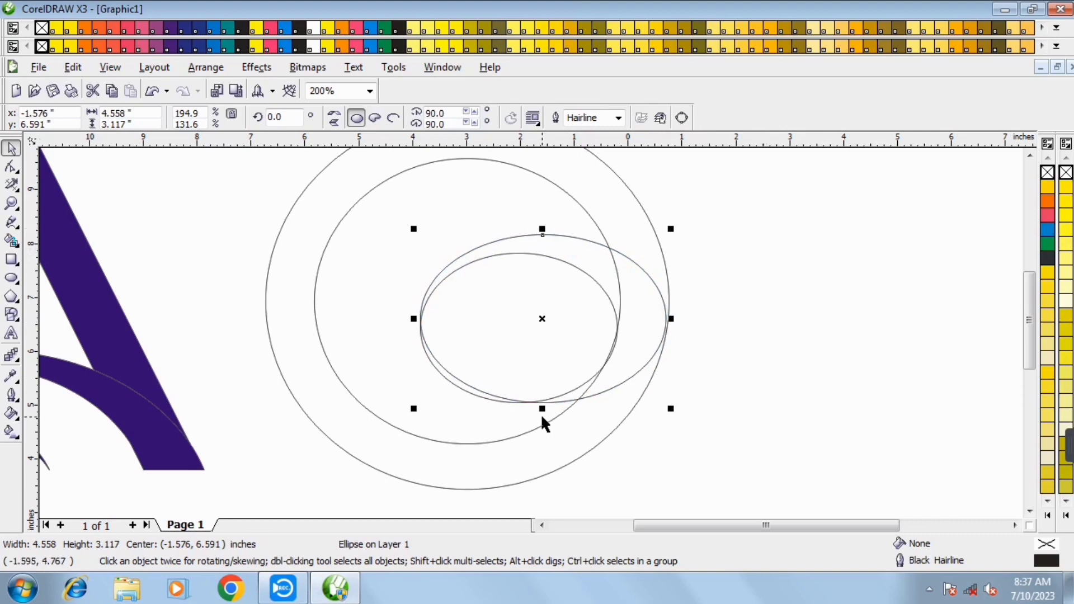
{"action": "left_click_drag", "start_coordinate": [543, 409], "coordinate": [541, 425]}
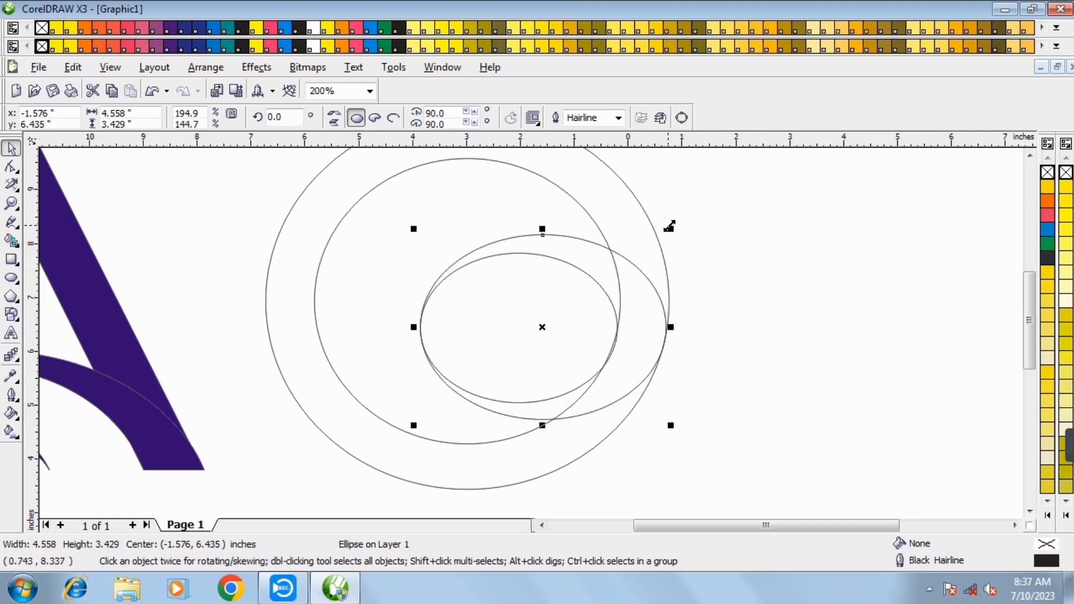
{"action": "left_click_drag", "start_coordinate": [671, 228], "coordinate": [693, 211]}
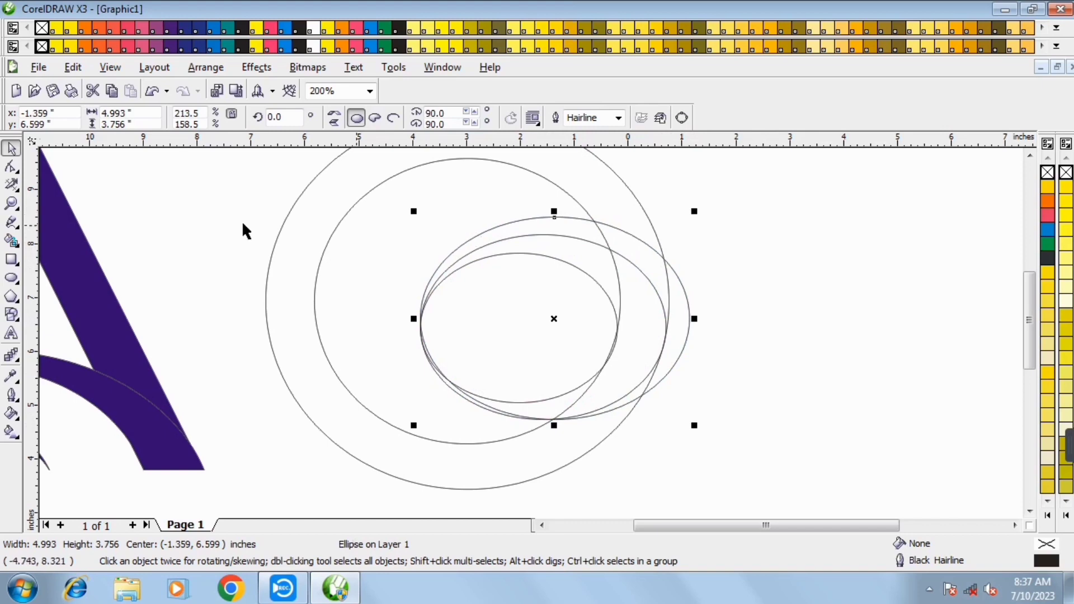
- Use Virtual Segment Delete to remove the overlapping right-side segments of the concentric ellipses and the two larger ellipse copies
{"action": "left_click", "coordinate": [11, 184]}
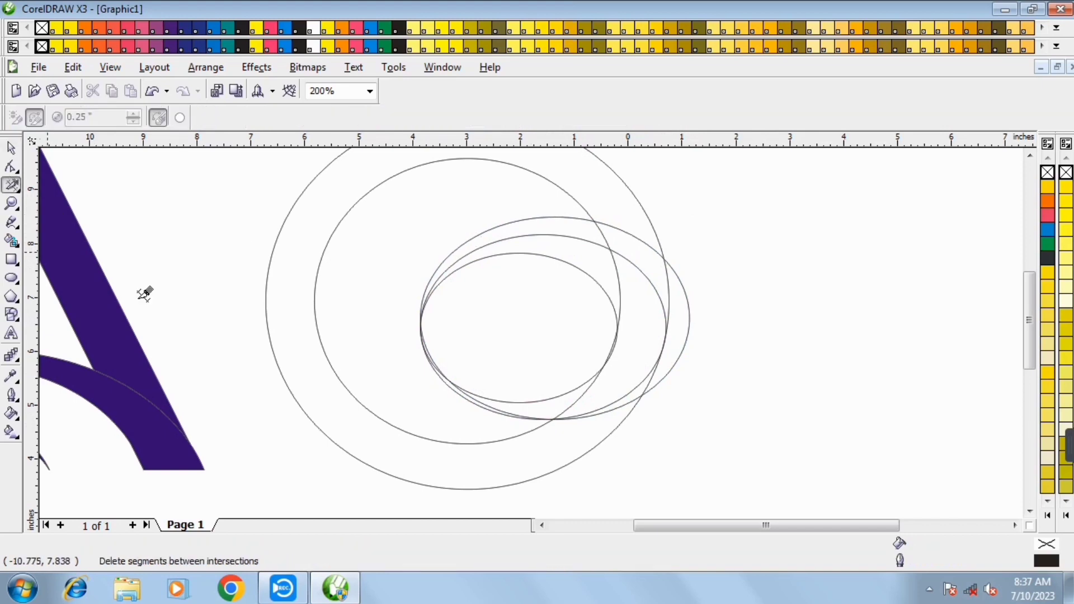
{"action": "left_click", "coordinate": [614, 260]}
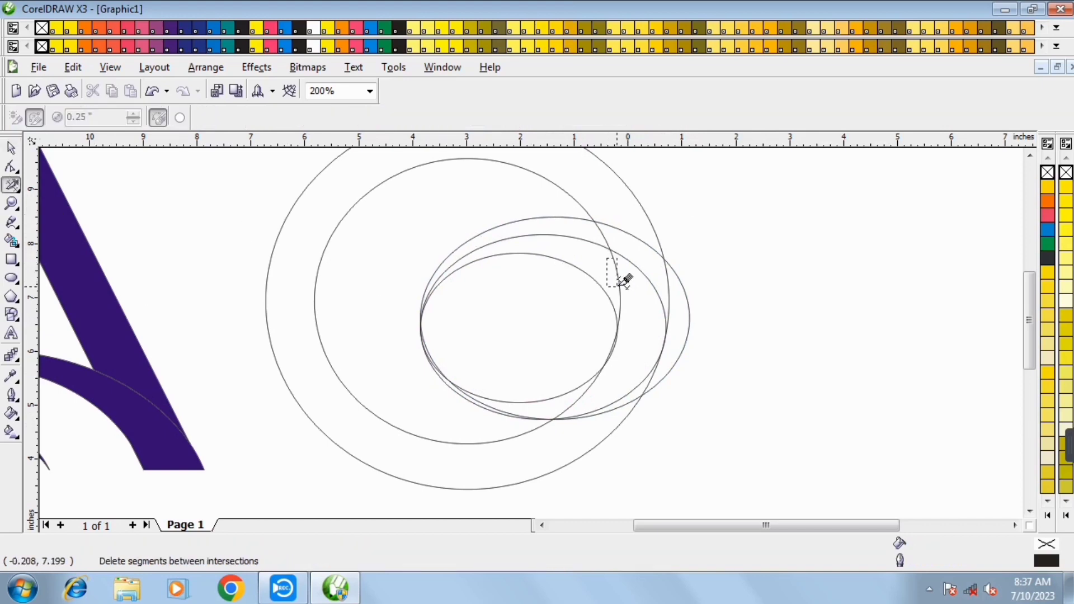
{"action": "left_click", "coordinate": [610, 234]}
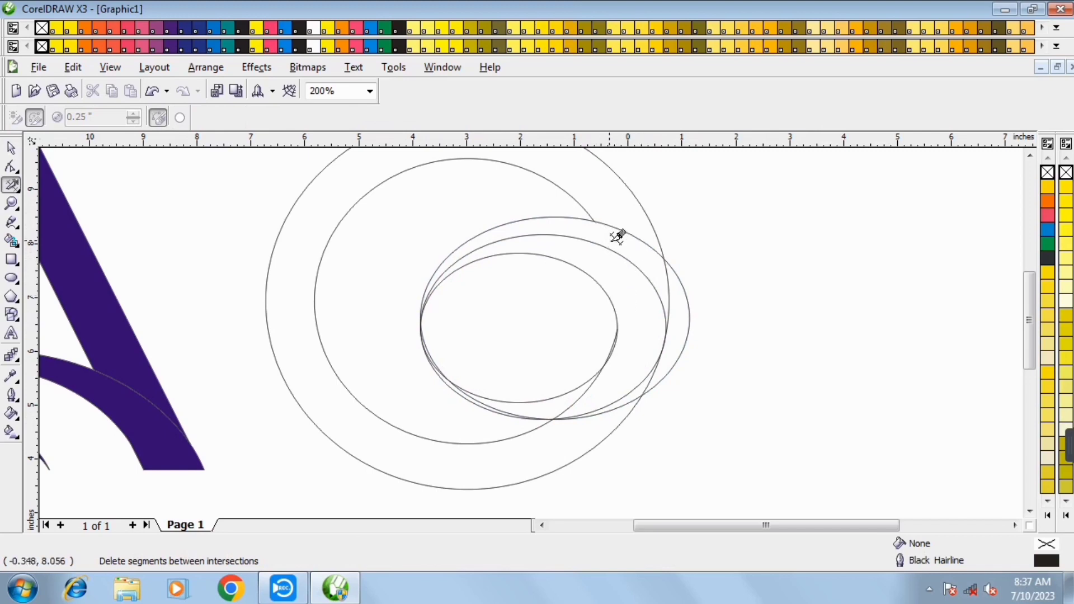
{"action": "left_click", "coordinate": [686, 291]}
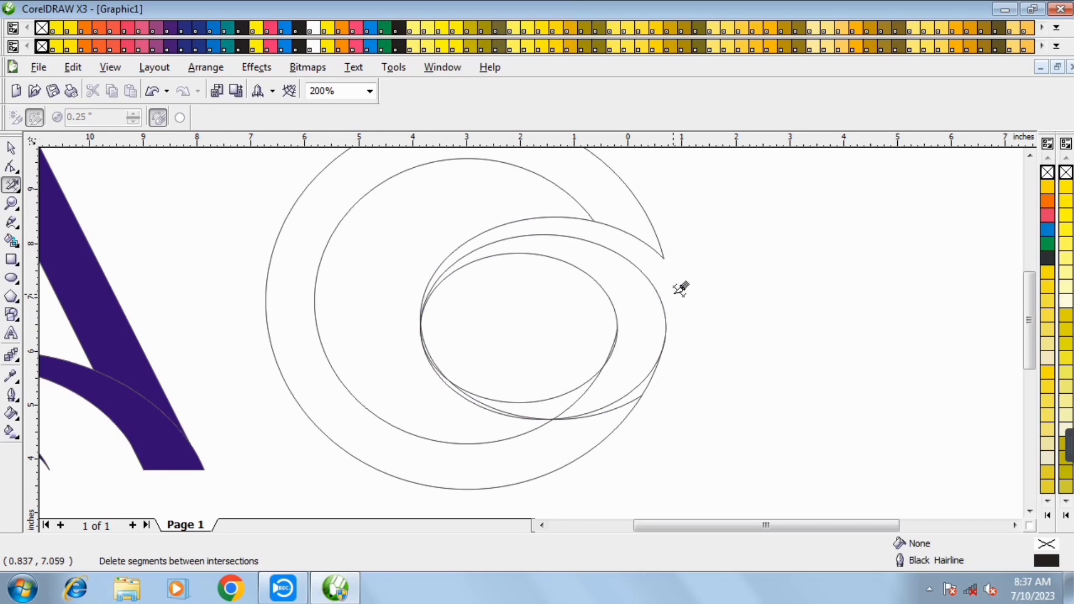
{"action": "left_click", "coordinate": [607, 413]}
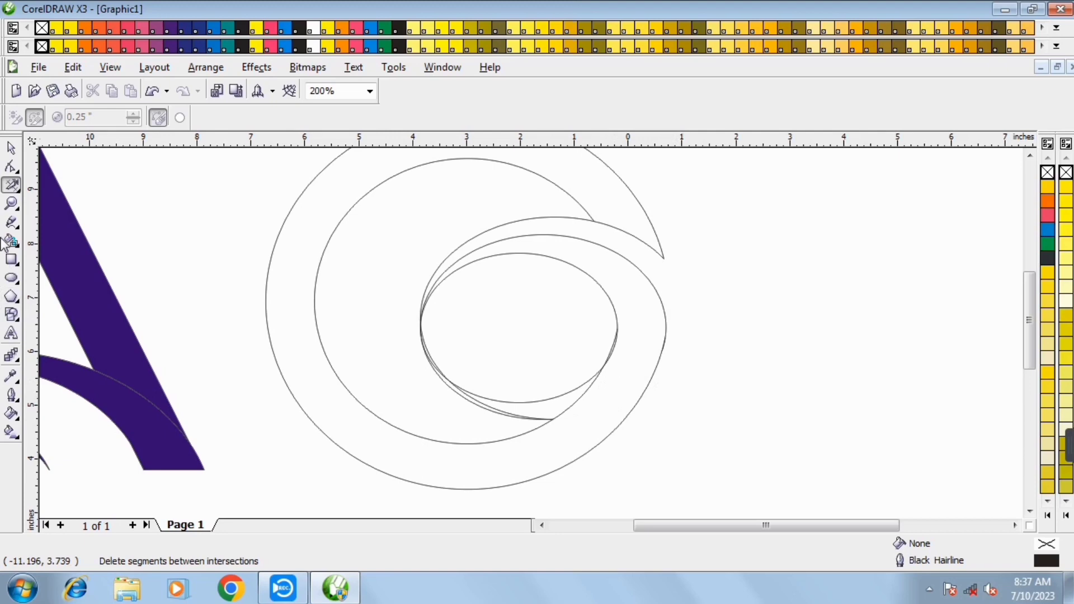
- Smart-fill the swirl's band between the outer ellipses and its inner curve with blue
{"action": "left_click", "coordinate": [18, 248]}
{"action": "left_click", "coordinate": [44, 250]}
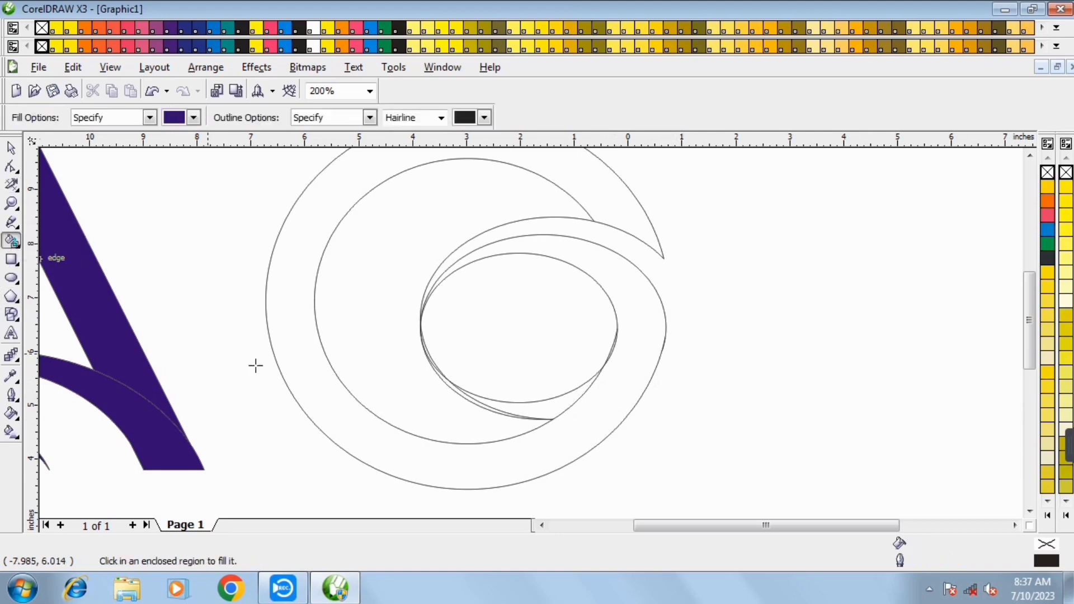
{"action": "left_click", "coordinate": [338, 399]}
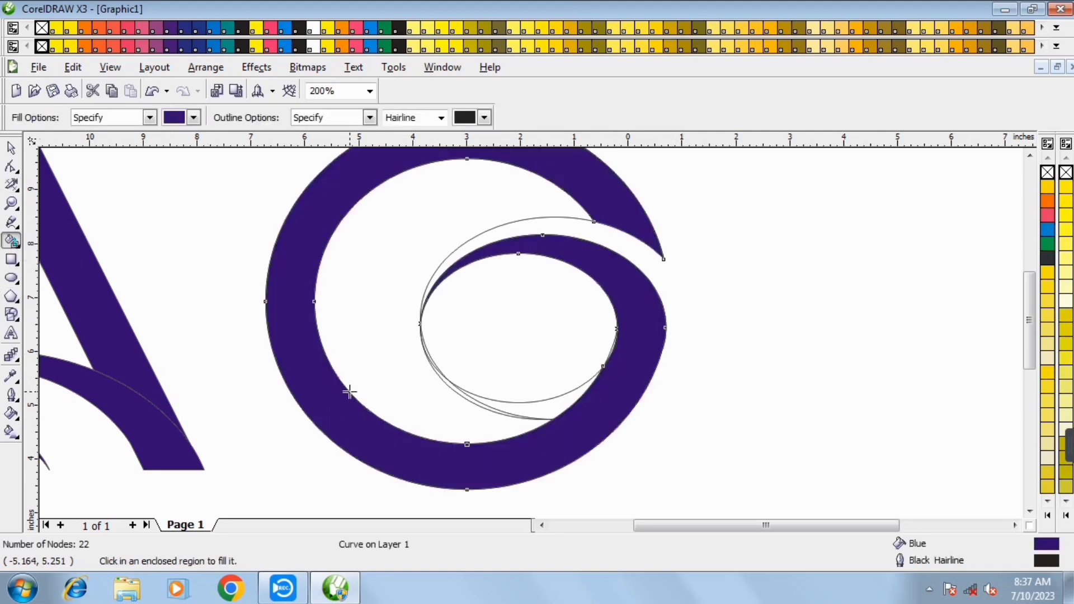
- Move the blue swirl horizontally to the right, clear of the ellipse outlines, to an X position of about 5.79 inches
{"action": "left_click", "coordinate": [11, 148]}
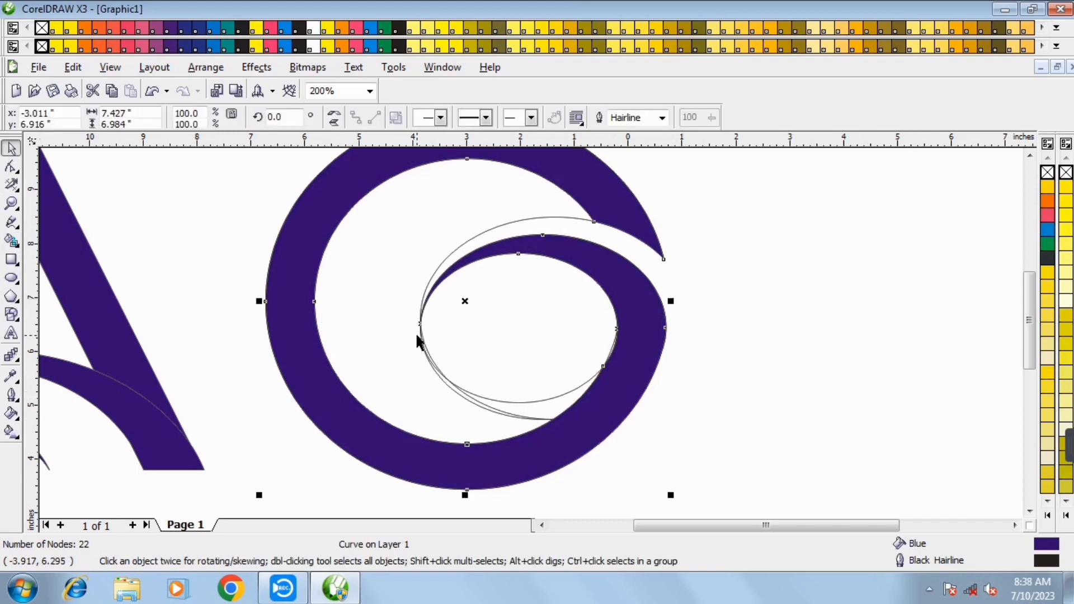
{"action": "scroll", "coordinate": [465, 302], "scroll_direction": "down", "scroll_amount": 1}
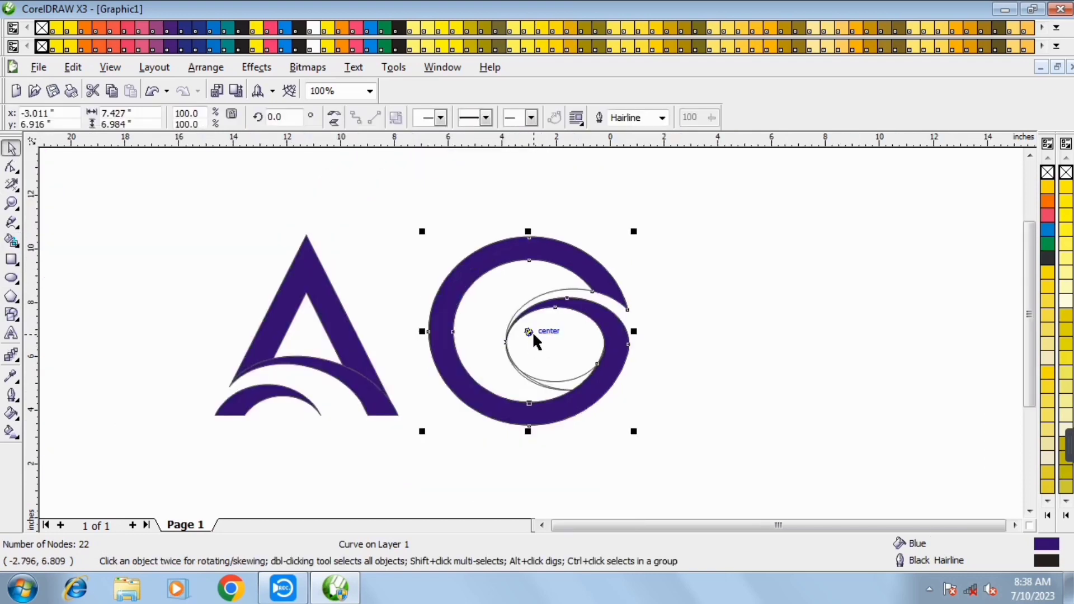
{"action": "key", "text": "Right"}
{"action": "key", "text": "Right"}
{"action": "key", "text": "Right"}
{"action": "key", "text": "Right"}
{"action": "key", "text": "Right"}
{"action": "key", "text": "Right"}
{"action": "key", "text": "Right"}
{"action": "key", "text": "Right"}
{"action": "key", "text": "Right"}
{"action": "key", "text": "Right"}
{"action": "key", "text": "Right"}
{"action": "key", "text": "Right"}
{"action": "key", "text": "Right"}
{"action": "key", "text": "Right"}
{"action": "key", "text": "Right"}
{"action": "key", "text": "Right"}
{"action": "key", "text": "Right"}
{"action": "key", "text": "Right"}
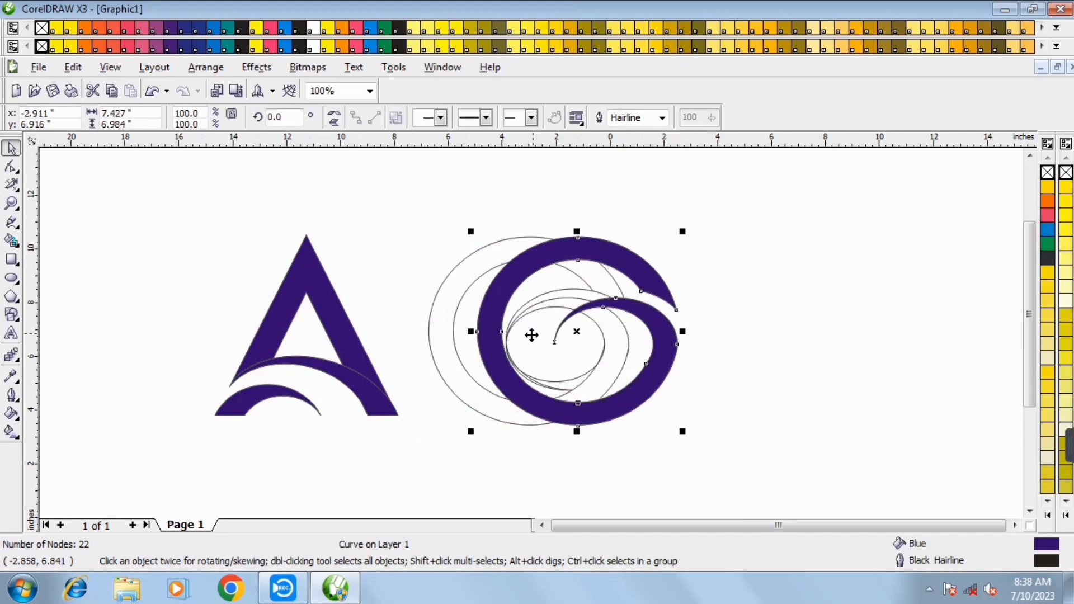
{"action": "key", "text": "Right"}
{"action": "key", "text": "Right"}
{"action": "key", "text": "Right"}
{"action": "key", "text": "Right"}
{"action": "key", "text": "Right"}
{"action": "key", "text": "Right"}
{"action": "key", "text": "Right"}
{"action": "key", "text": "Right"}
{"action": "key", "text": "Right"}
{"action": "key", "text": "Right"}
{"action": "key", "text": "Right"}
{"action": "key", "text": "Right"}
{"action": "key", "text": "Right"}
{"action": "key", "text": "Right"}
{"action": "key", "text": "Right"}
{"action": "key", "text": "Right"}
{"action": "key", "text": "Right"}
{"action": "key", "text": "Right"}
{"action": "key", "text": "Right"}
{"action": "key", "text": "Right"}
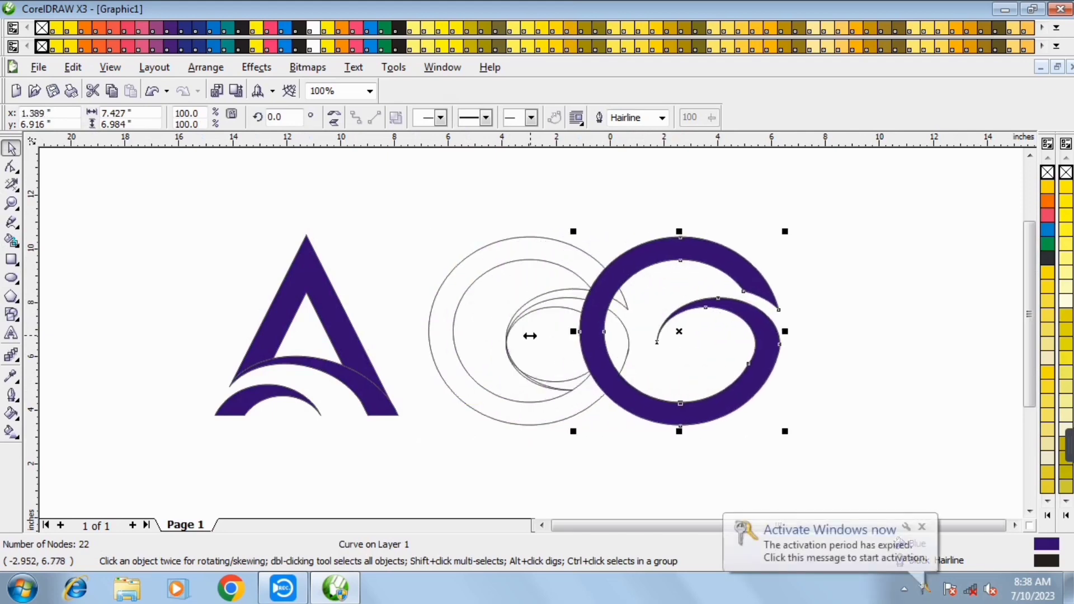
{"action": "key", "text": "Right"}
{"action": "key", "text": "Right"}
{"action": "key", "text": "Right"}
{"action": "key", "text": "Right"}
{"action": "key", "text": "Right"}
{"action": "key", "text": "Right"}
{"action": "key", "text": "Right"}
{"action": "key", "text": "Right"}
{"action": "key", "text": "Right"}
{"action": "key", "text": "Right"}
{"action": "key", "text": "Right"}
{"action": "key", "text": "Right"}
{"action": "key", "text": "Right"}
{"action": "key", "text": "Right"}
{"action": "key", "text": "Right"}
{"action": "key", "text": "Right"}
{"action": "key", "text": "Right"}
{"action": "key", "text": "Right"}
{"action": "key", "text": "Right"}
{"action": "key", "text": "Right"}
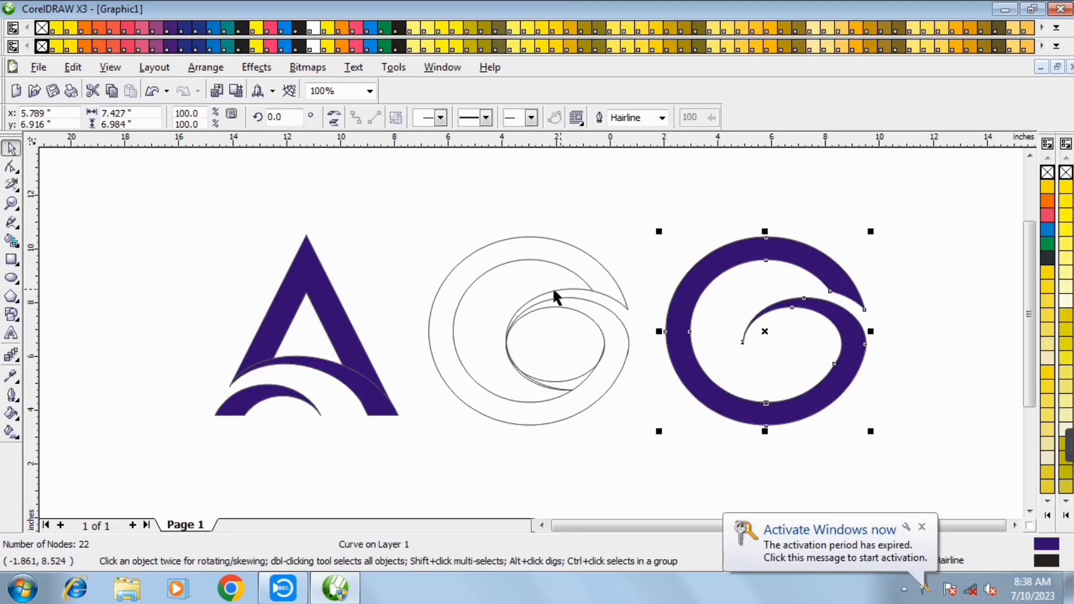
- Delete the leftover ellipse outlines and move the blue swirl back beside the A, centred at about X -3.26, Y 6.97 inches
{"action": "left_click_drag", "start_coordinate": [399, 207], "coordinate": [675, 455]}
{"action": "key", "text": "Delete"}
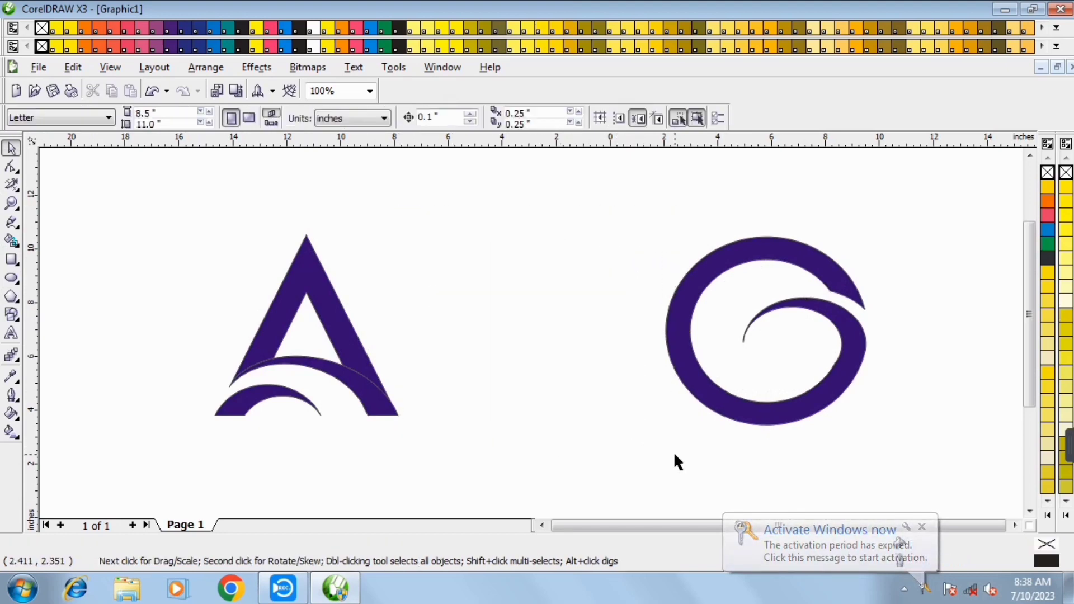
{"action": "left_click_drag", "start_coordinate": [610, 225], "coordinate": [909, 465]}
{"action": "left_click_drag", "start_coordinate": [767, 330], "coordinate": [522, 331]}
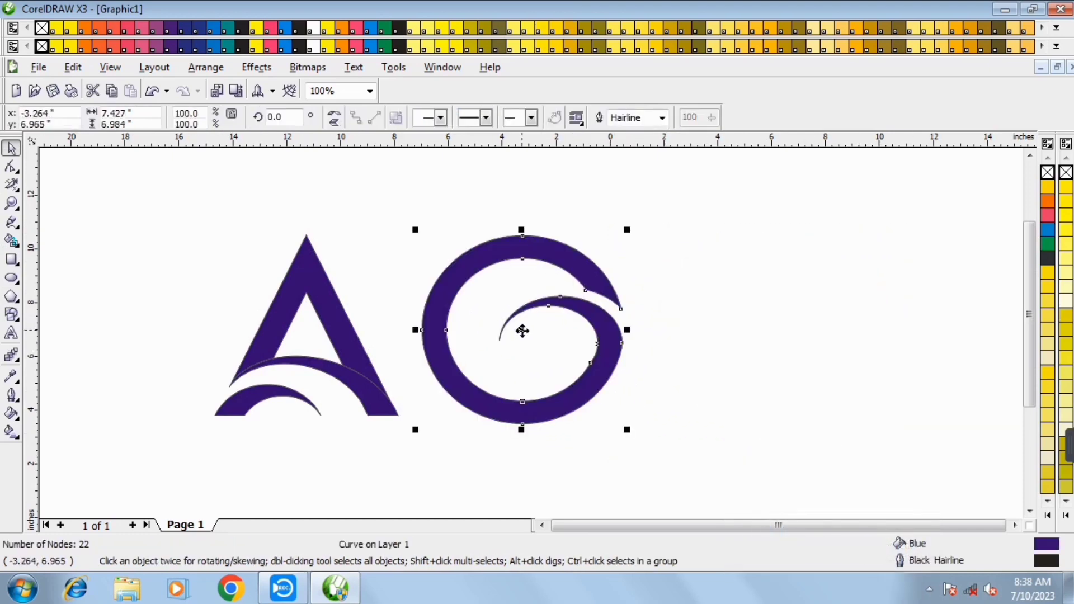
- Place a horizontal guideline at the swirl's bottom edge and nudge the A's three shapes down to just above it
{"action": "left_click", "coordinate": [467, 154]}
{"action": "left_click_drag", "start_coordinate": [448, 141], "coordinate": [457, 432]}
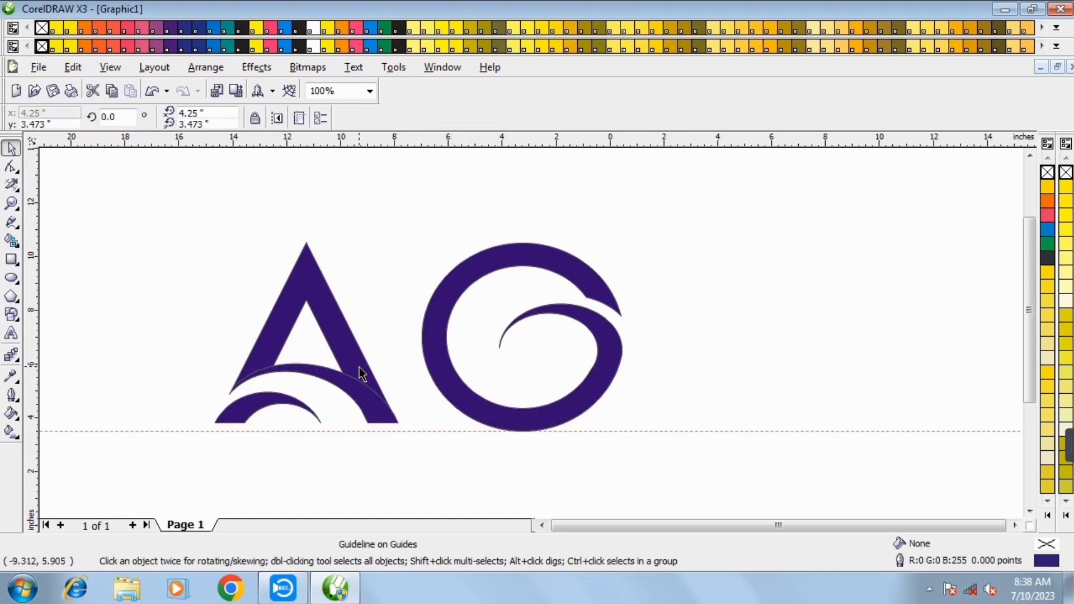
{"action": "left_click_drag", "start_coordinate": [144, 227], "coordinate": [401, 450]}
{"action": "key", "text": "Down"}
{"action": "key", "text": "Down"}
{"action": "key", "text": "Down"}
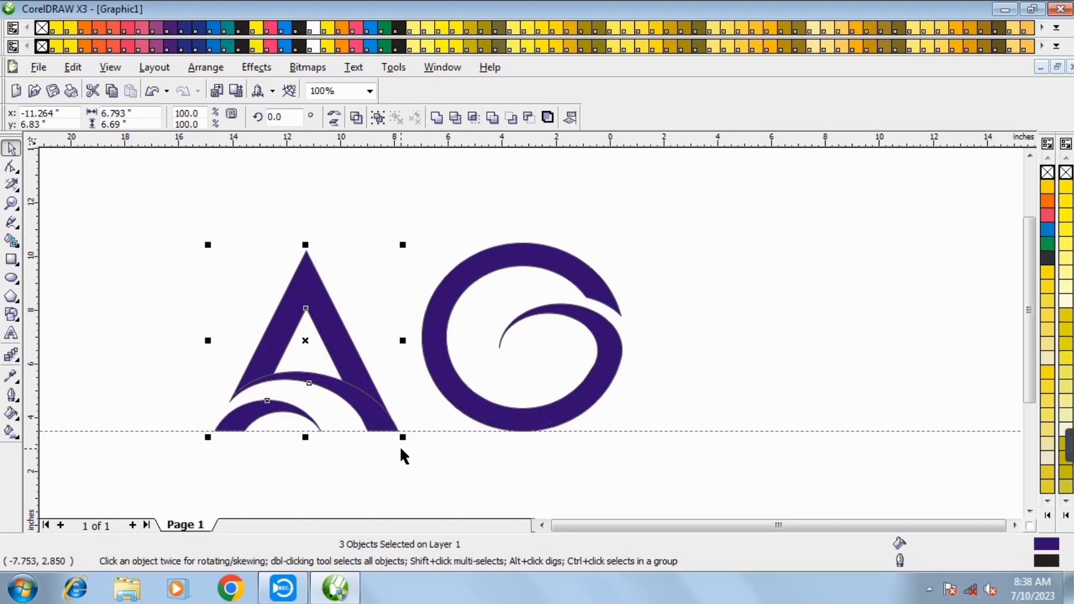
{"action": "key", "text": "Up"}
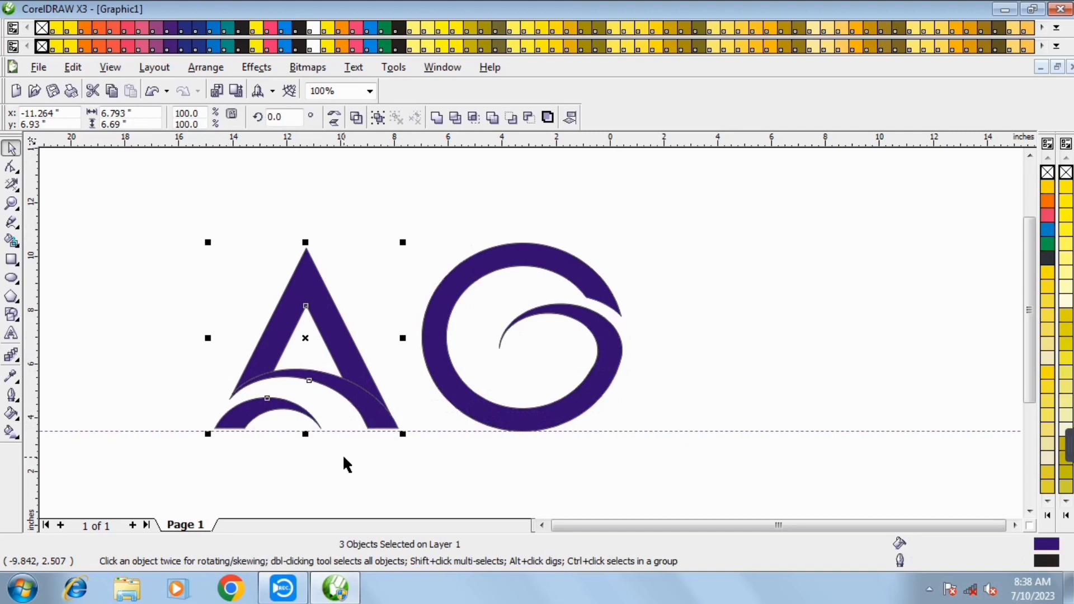
- Stretch the A's three shapes downward to meet the guideline, making them about 6.79 inches high
{"action": "left_click", "coordinate": [301, 432]}
{"action": "left_click_drag", "start_coordinate": [301, 432], "coordinate": [303, 432]}
{"action": "scroll", "coordinate": [530, 330], "scroll_direction": "up", "scroll_amount": 1}
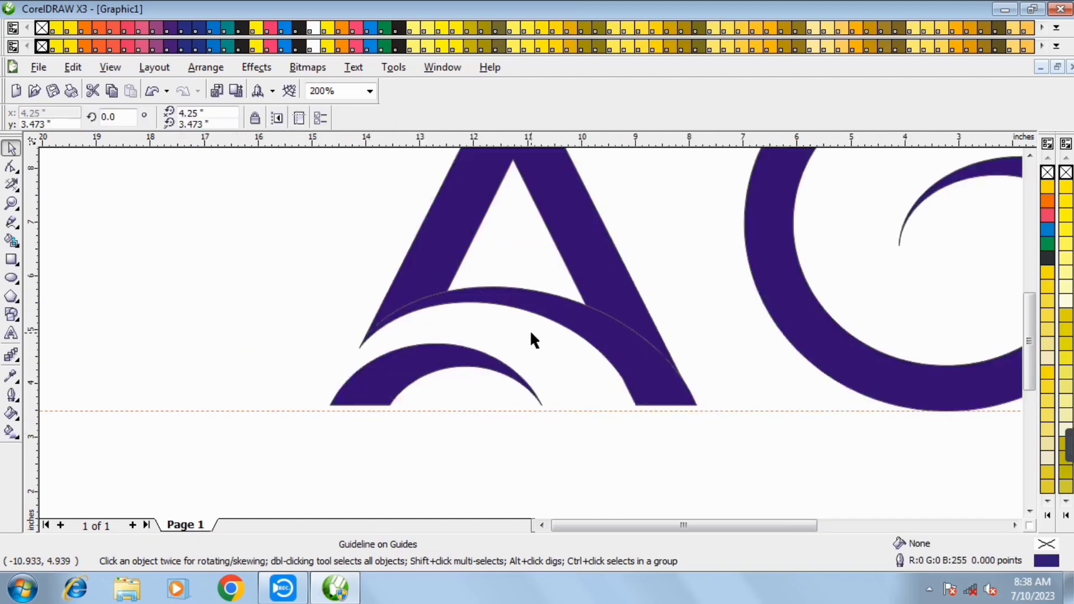
{"action": "scroll", "coordinate": [533, 338], "scroll_direction": "down", "scroll_amount": 1}
{"action": "left_click_drag", "start_coordinate": [379, 213], "coordinate": [609, 434]}
{"action": "scroll", "coordinate": [515, 408], "scroll_direction": "up", "scroll_amount": 1}
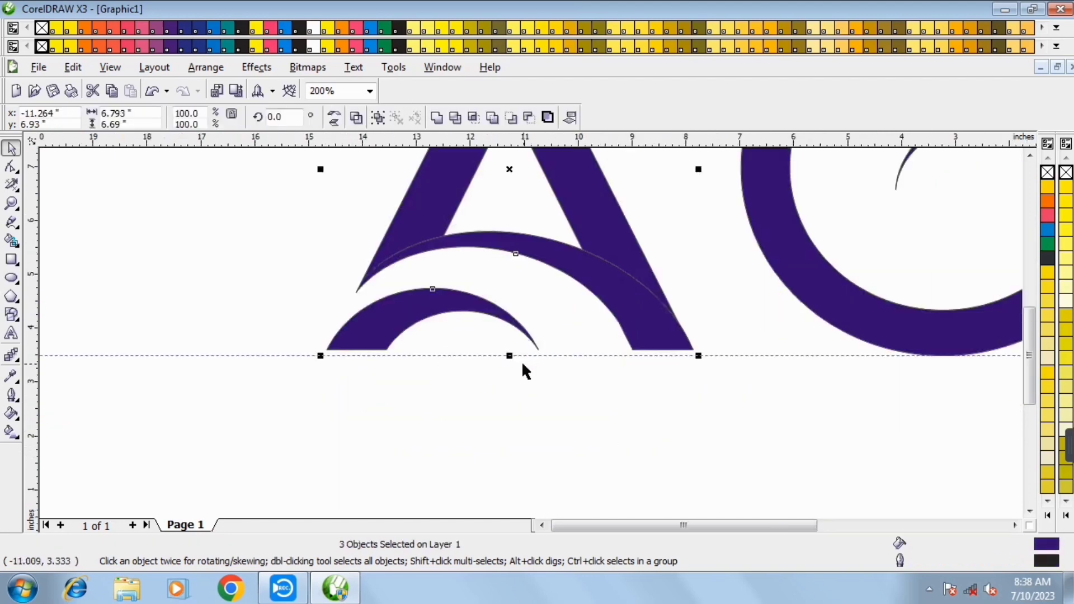
{"action": "mouse_move", "coordinate": [510, 356]}
{"action": "left_mouse_down"}
{"action": "mouse_move", "coordinate": [509, 371]}
{"action": "mouse_move", "coordinate": [505, 362]}
{"action": "left_mouse_up"}
{"action": "key", "text": "F3"}
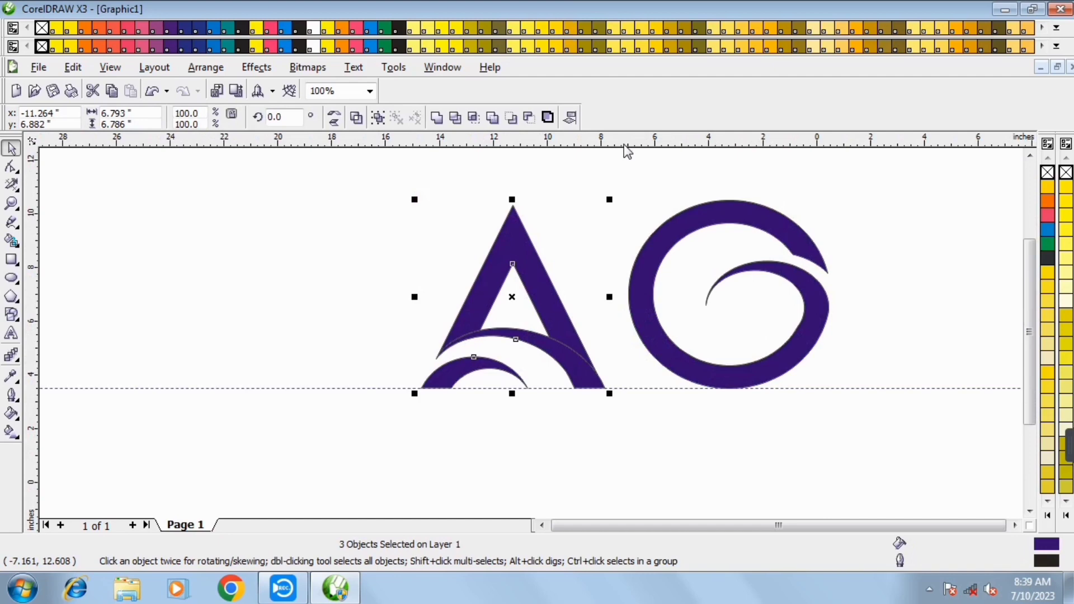
- Add a horizontal guideline at the A's apex and compress the swirl's top to it, making the swirl about 6.86 inches high
{"action": "left_click_drag", "start_coordinate": [626, 146], "coordinate": [625, 205]}
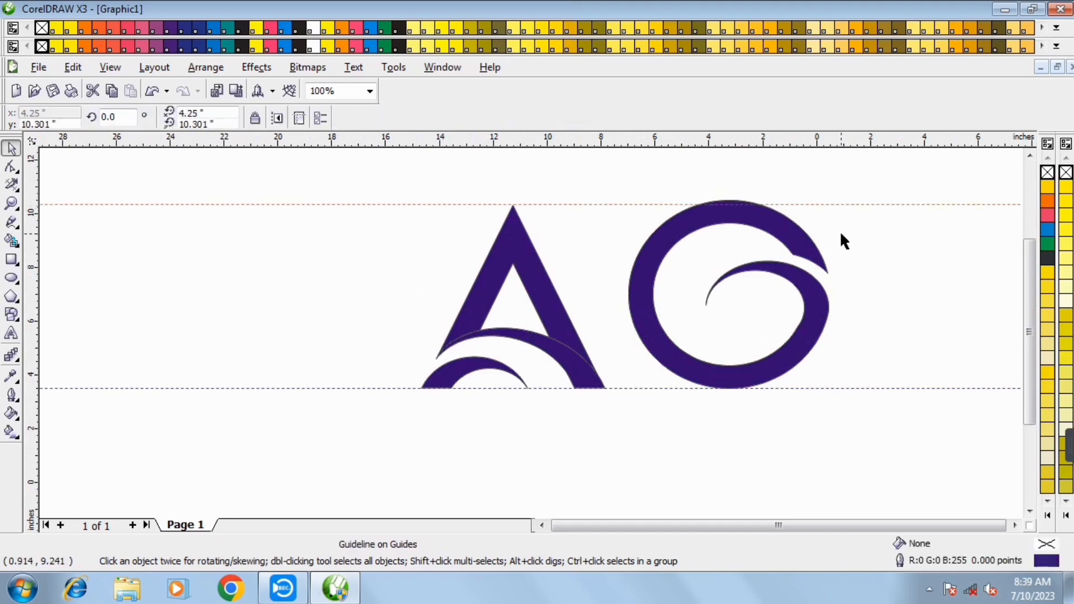
{"action": "left_click", "coordinate": [777, 222]}
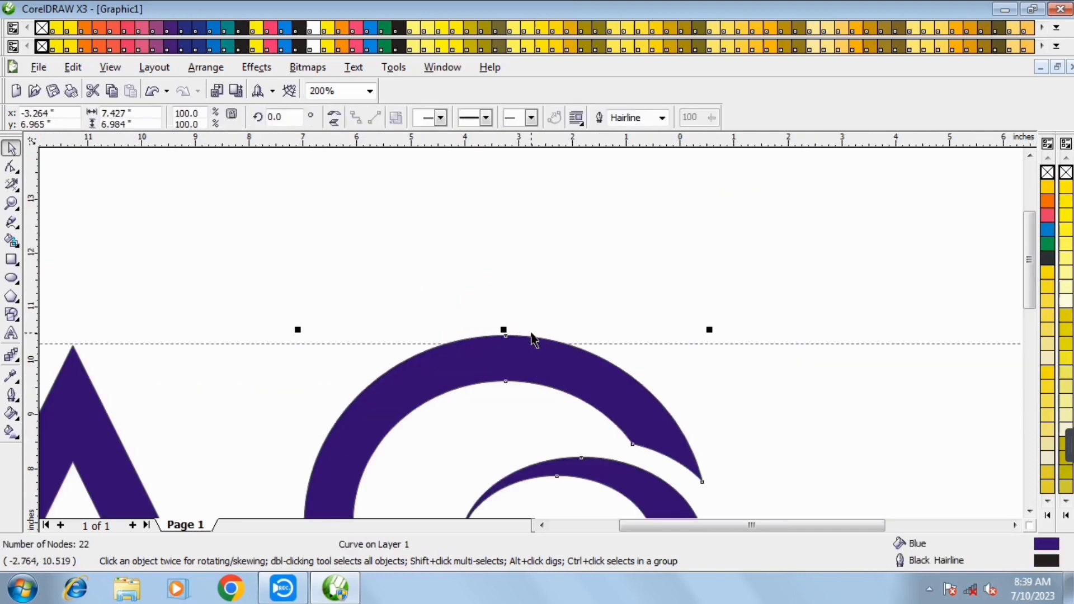
{"action": "scroll", "coordinate": [741, 202], "scroll_direction": "up", "scroll_amount": 1}
{"action": "left_click_drag", "start_coordinate": [506, 329], "coordinate": [498, 337]}
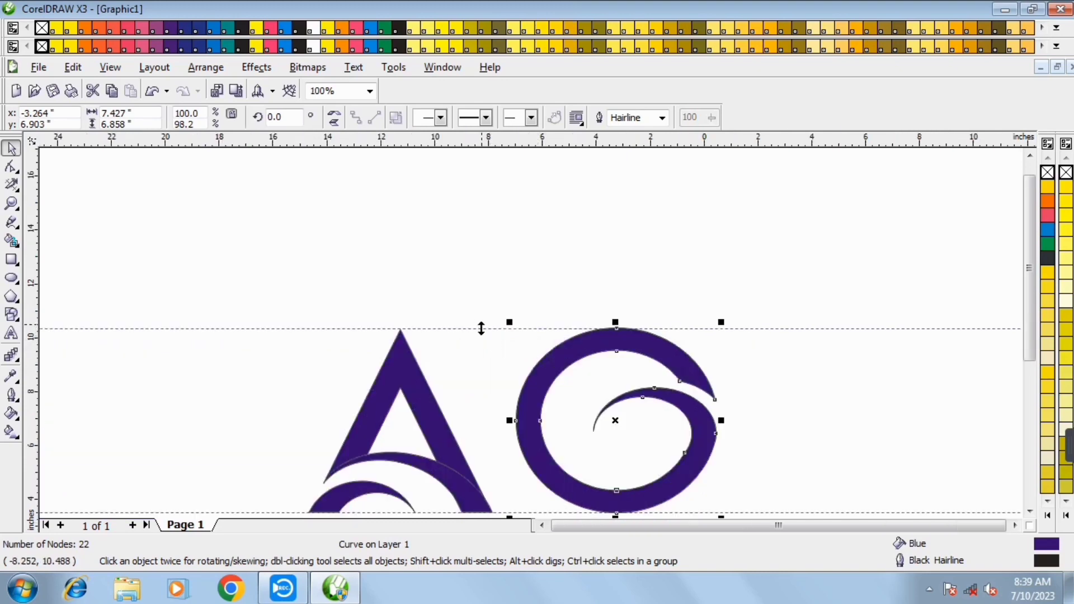
- Delete both horizontal guidelines
{"action": "left_click", "coordinate": [480, 329]}
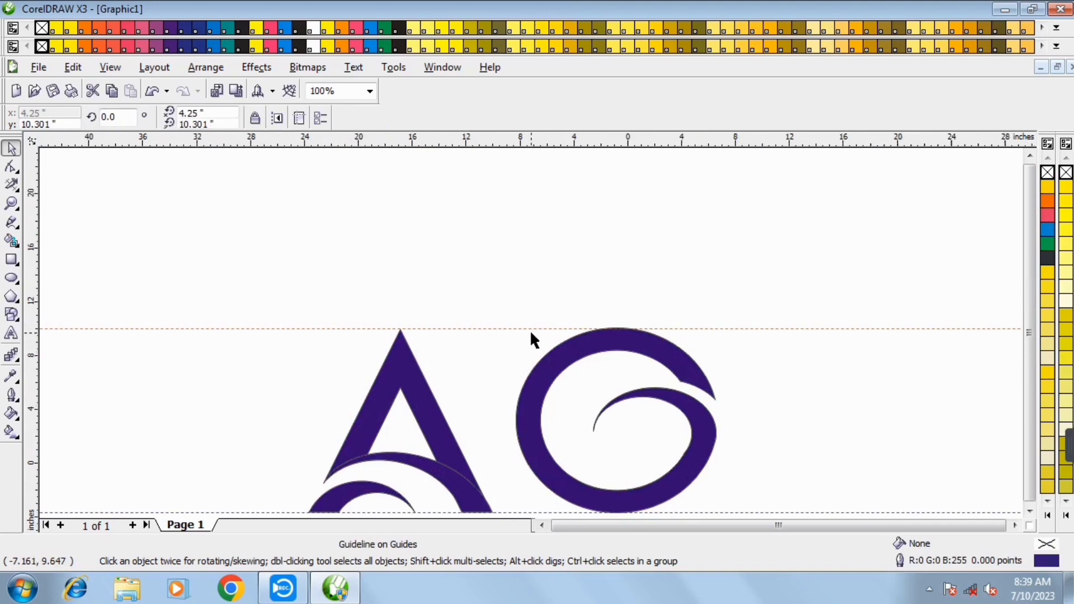
{"action": "scroll", "coordinate": [538, 359], "scroll_direction": "down", "scroll_amount": 1}
{"action": "left_click", "coordinate": [538, 417], "text": "shift"}
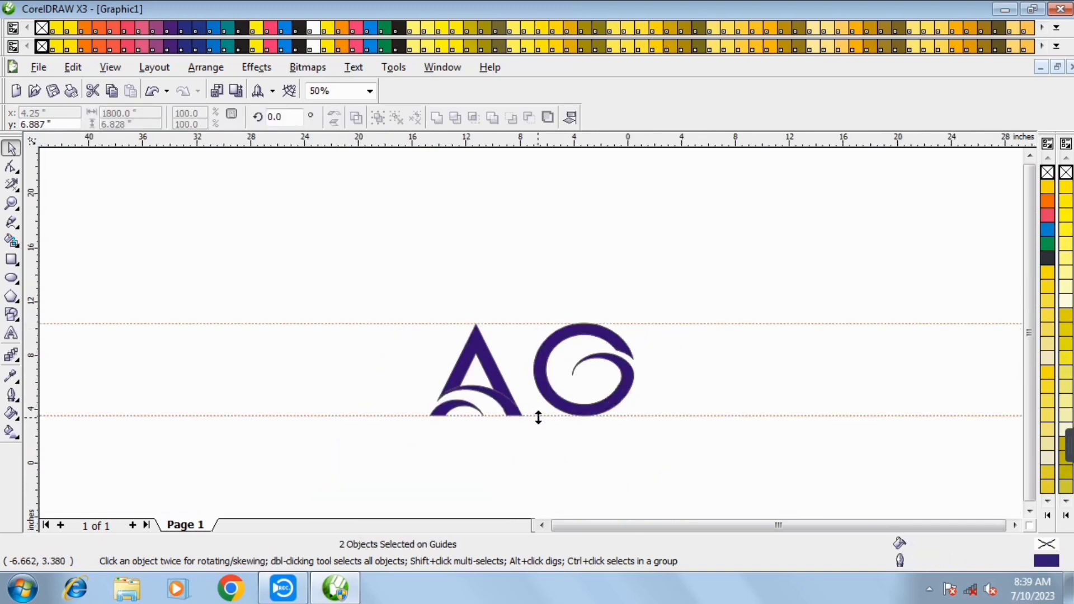
{"action": "right_click", "coordinate": [538, 417]}
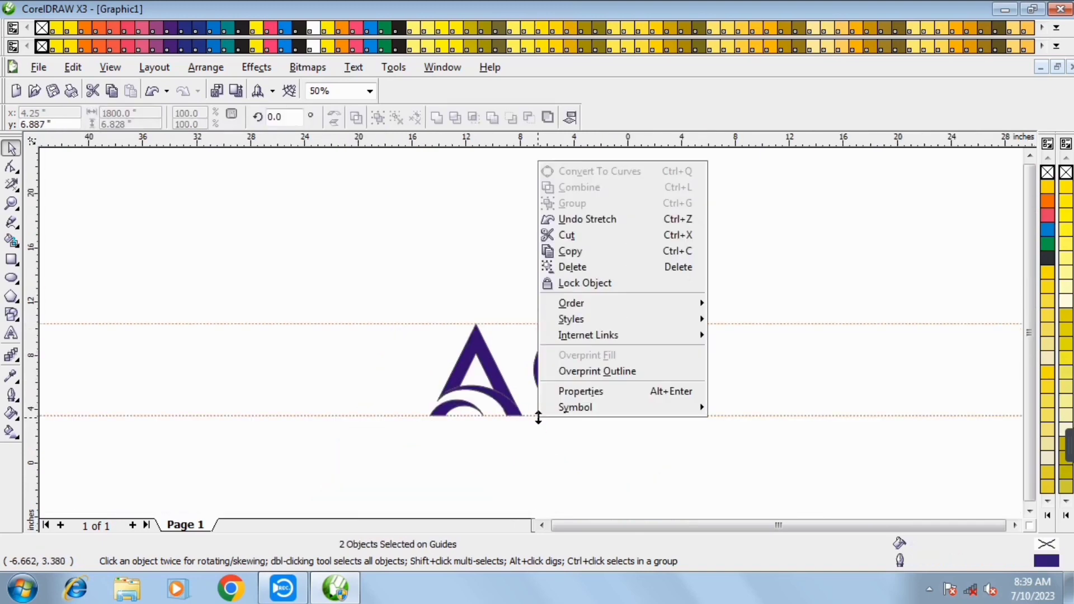
{"action": "left_click", "coordinate": [564, 265]}
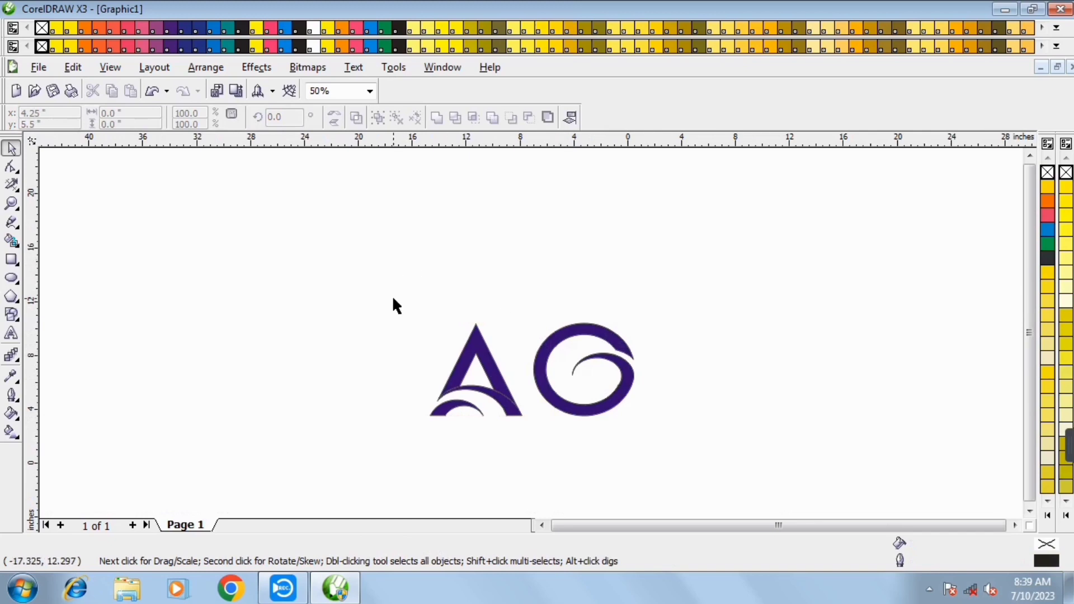
- Move the A and swirl together slightly down and left, centred at about X -7.88, Y 5.06 inches
{"action": "left_click_drag", "start_coordinate": [393, 297], "coordinate": [673, 469]}
{"action": "scroll", "coordinate": [540, 370], "scroll_direction": "up", "scroll_amount": 1}
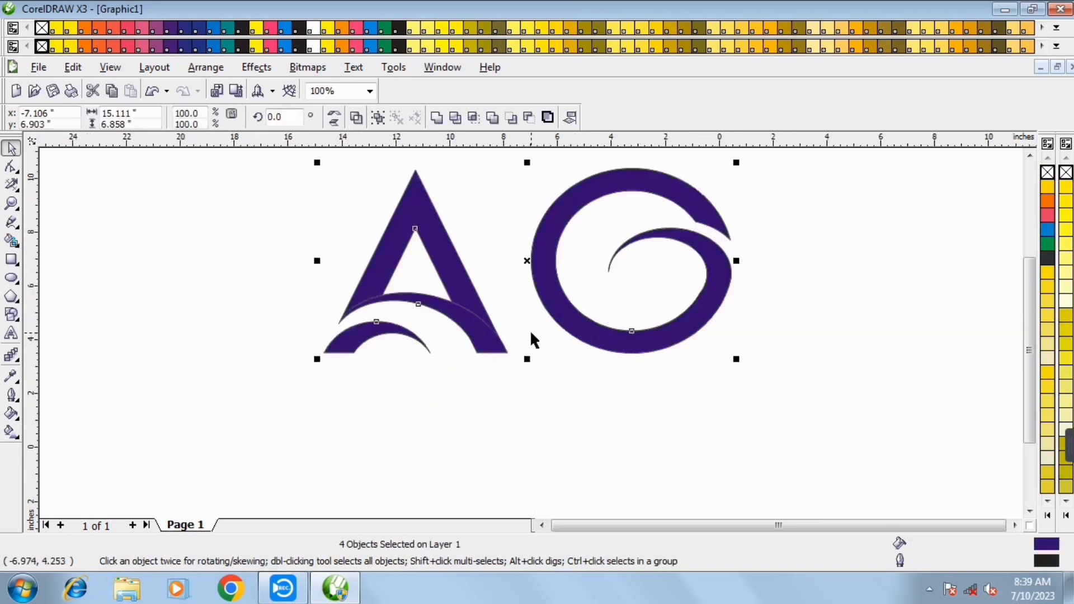
{"action": "left_click_drag", "start_coordinate": [529, 263], "coordinate": [511, 309]}
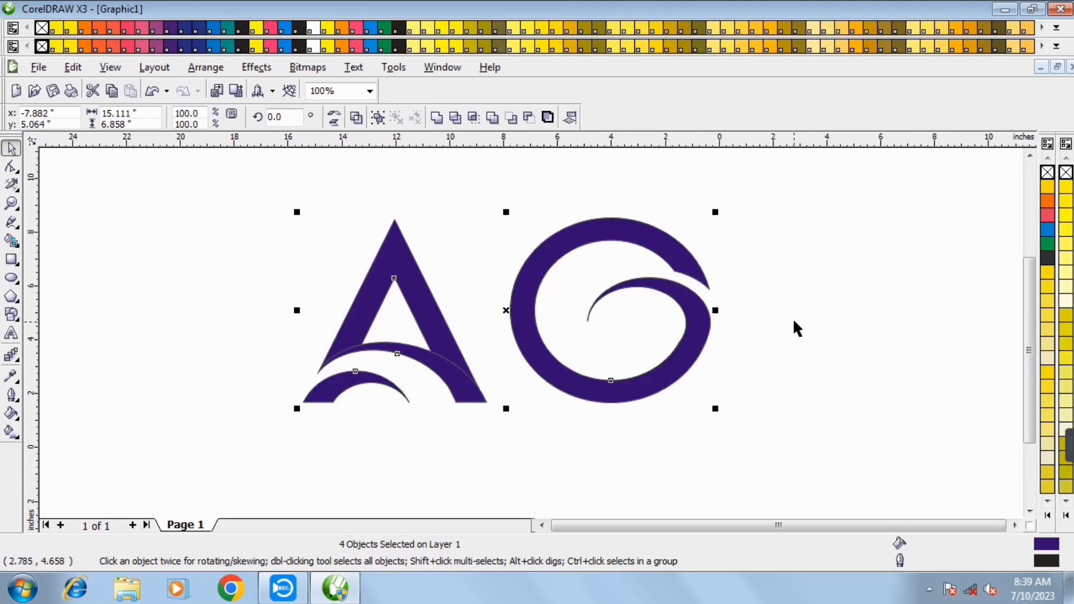
- Fill the swirl with grey PANTONE DS 325-7 C and dock the PANTONE process coated palette again
{"action": "left_click", "coordinate": [574, 344]}
{"action": "left_click_drag", "start_coordinate": [478, 186], "coordinate": [779, 464]}
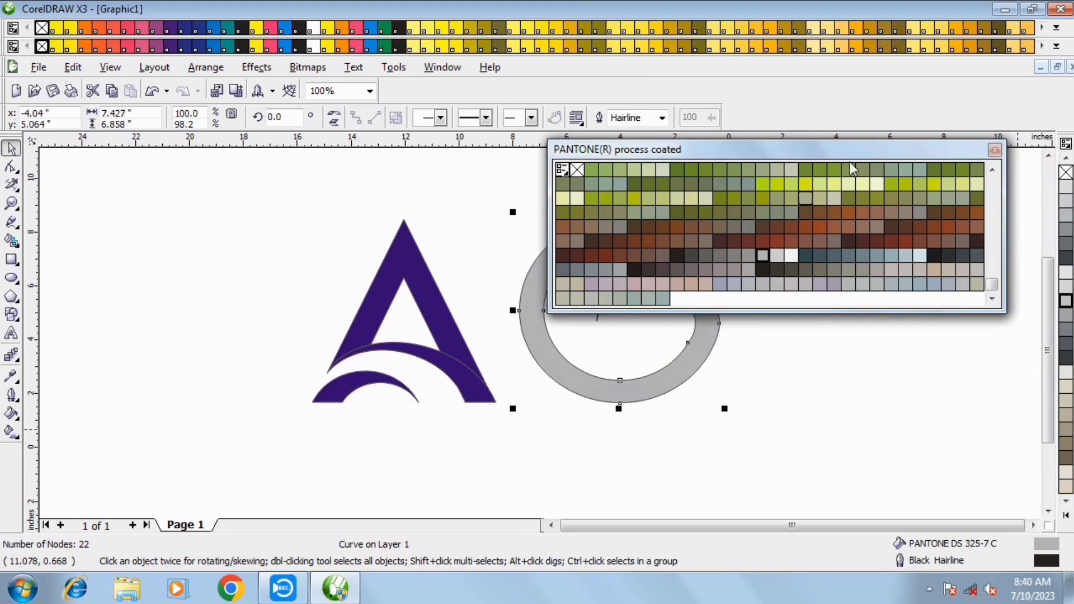
{"action": "left_click_drag", "start_coordinate": [858, 150], "coordinate": [1064, 163]}
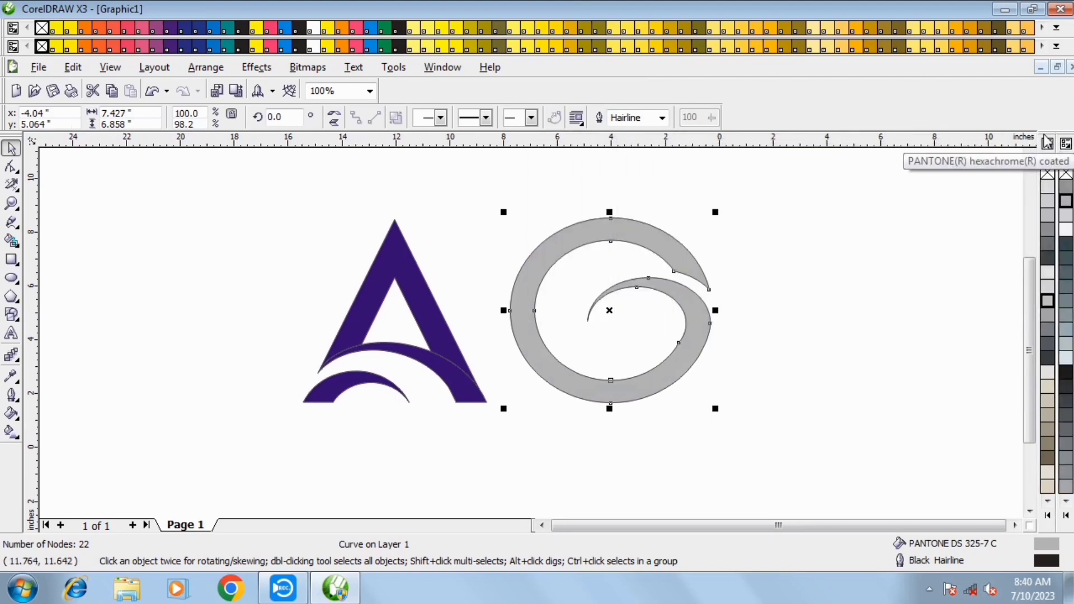
- Fill the A's three shapes with a golden orange from the PANTONE hexachrome coated palette and dock the palette again
{"action": "left_click_drag", "start_coordinate": [1046, 141], "coordinate": [775, 188]}
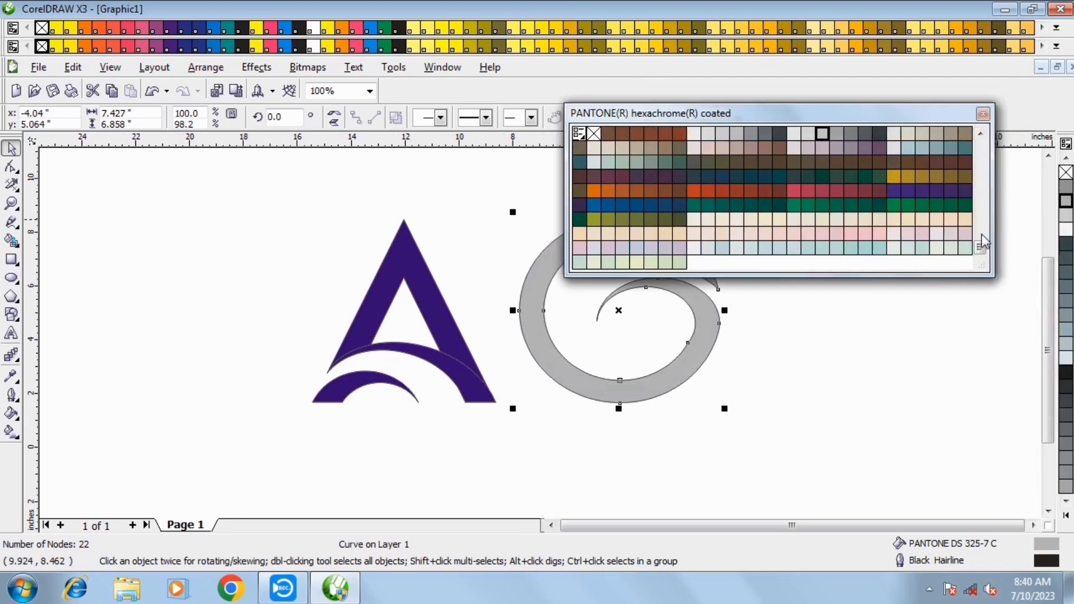
{"action": "left_click_drag", "start_coordinate": [983, 242], "coordinate": [975, 155]}
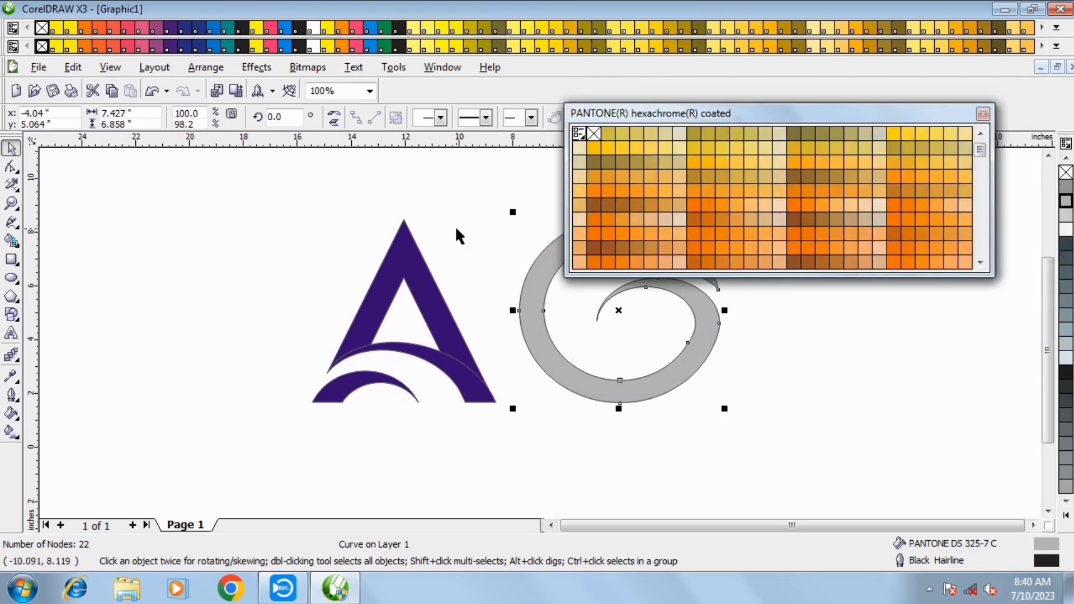
{"action": "left_click", "coordinate": [248, 195]}
{"action": "left_click_drag", "start_coordinate": [236, 209], "coordinate": [510, 435]}
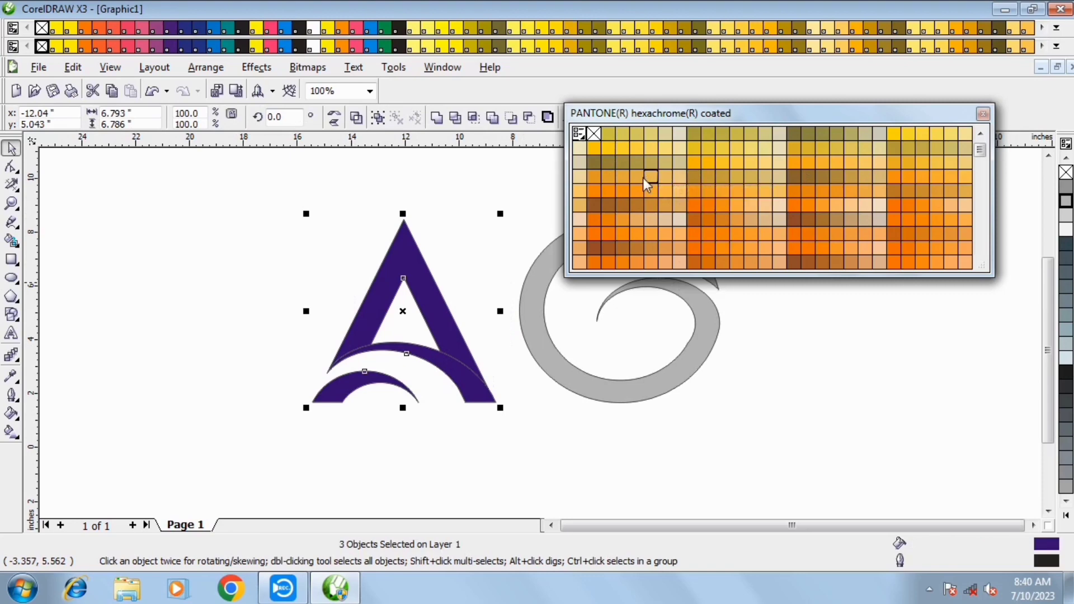
{"action": "left_click", "coordinate": [613, 174]}
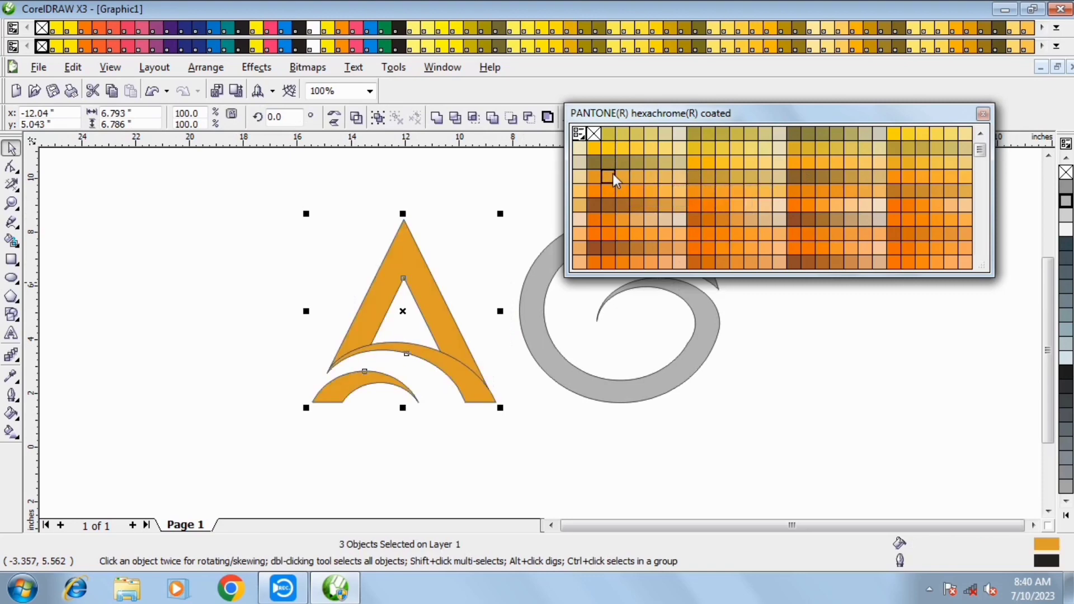
{"action": "left_click", "coordinate": [626, 180]}
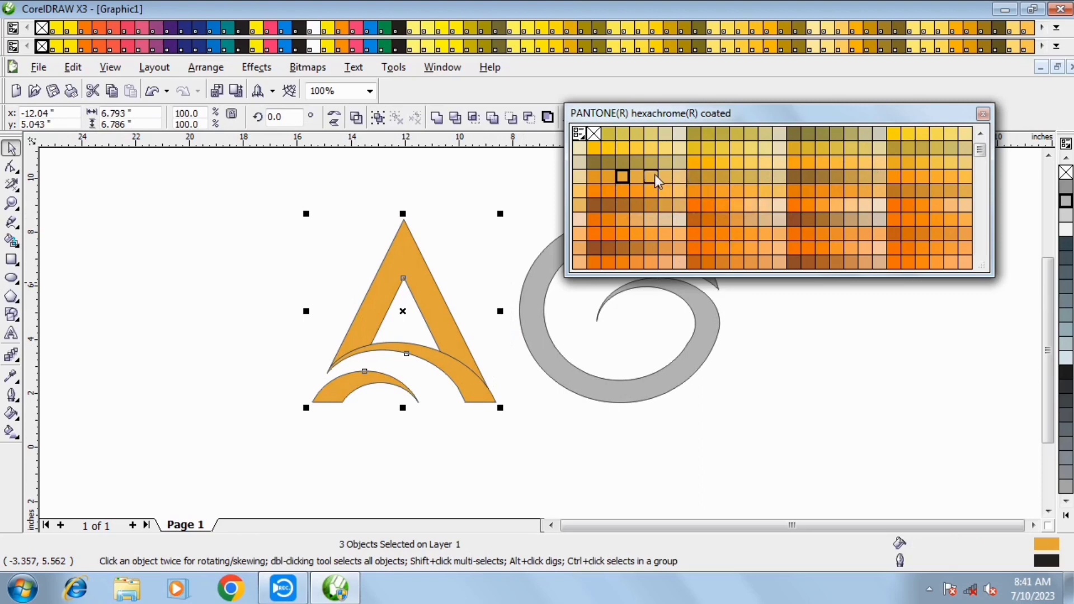
{"action": "left_click", "coordinate": [610, 176]}
{"action": "left_click_drag", "start_coordinate": [829, 117], "coordinate": [1066, 165]}
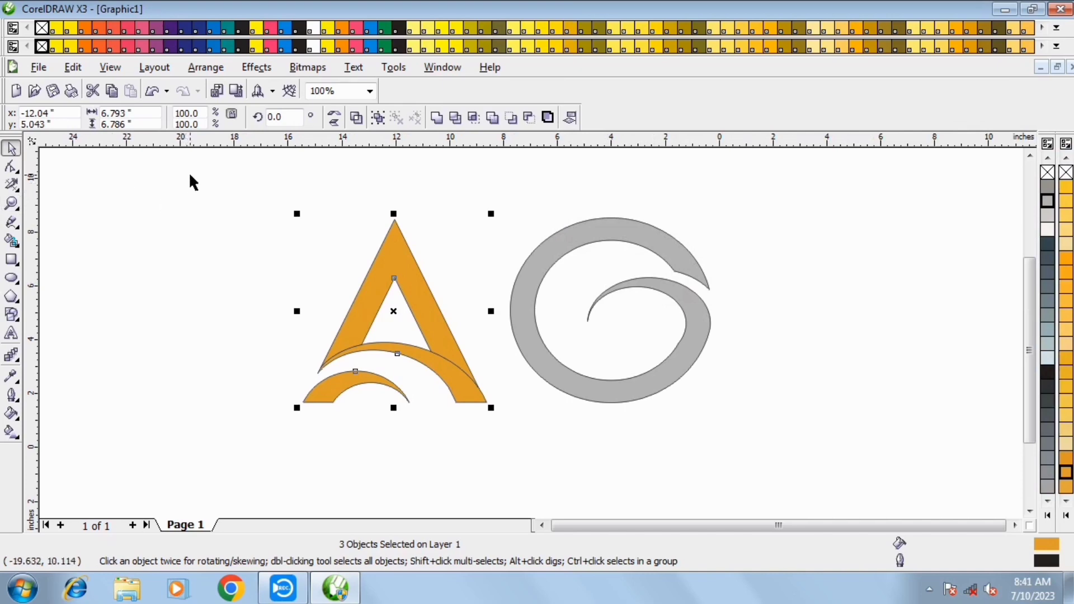
- Remove the outlines from the A and the swirl, and deselect them
{"action": "left_click_drag", "start_coordinate": [189, 172], "coordinate": [876, 476]}
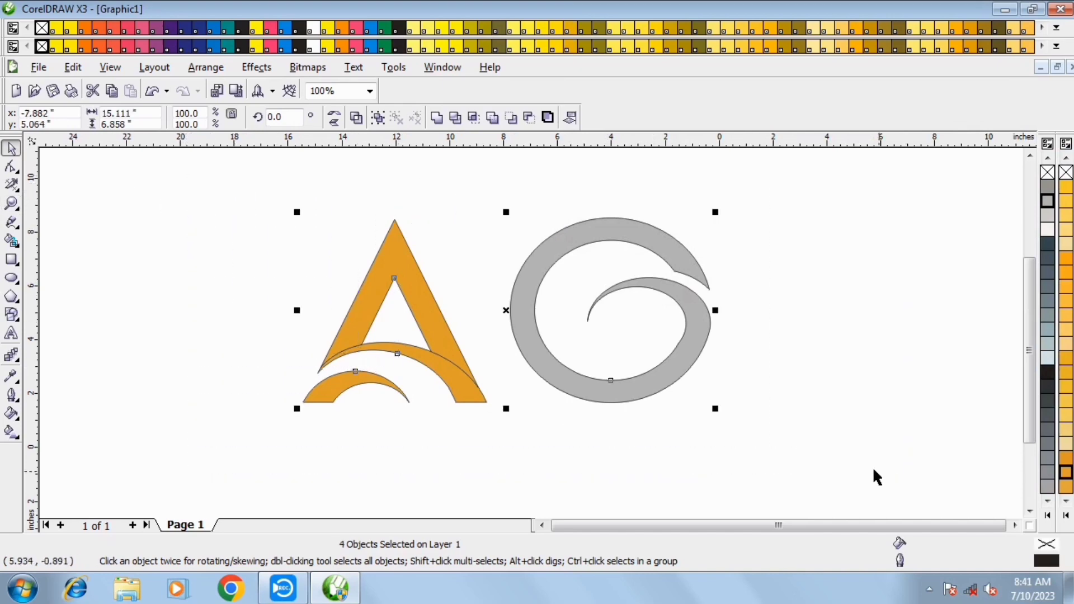
{"action": "right_click", "coordinate": [1048, 172]}
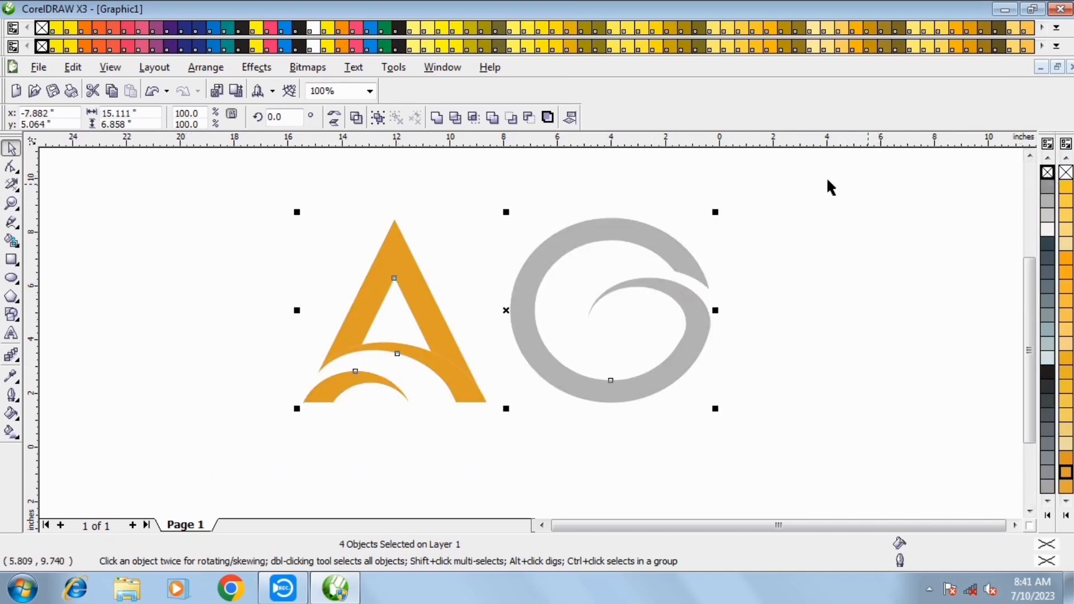
{"action": "left_click", "coordinate": [771, 210]}
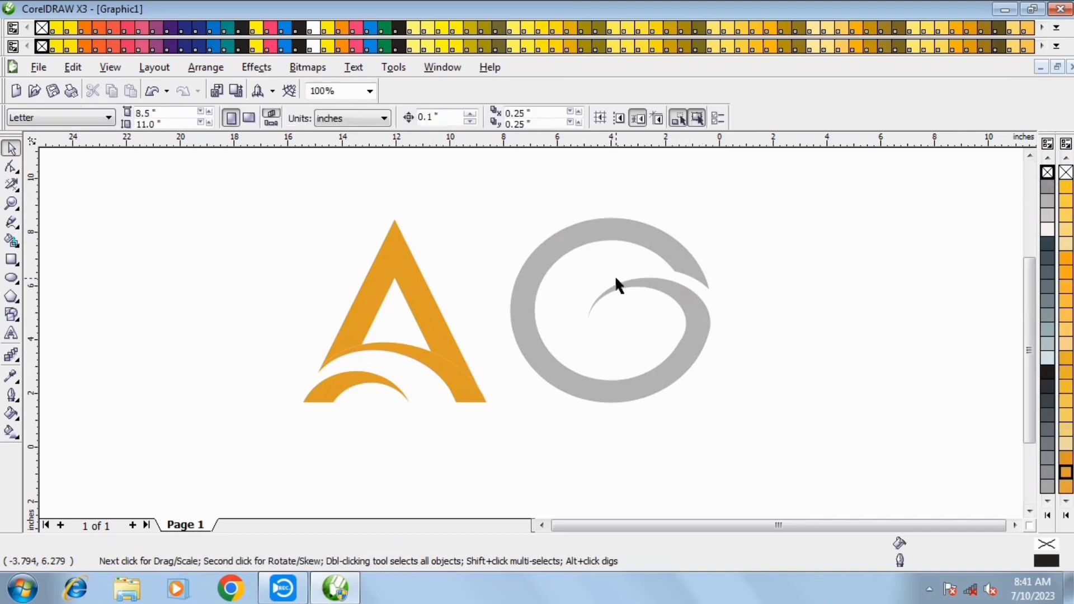